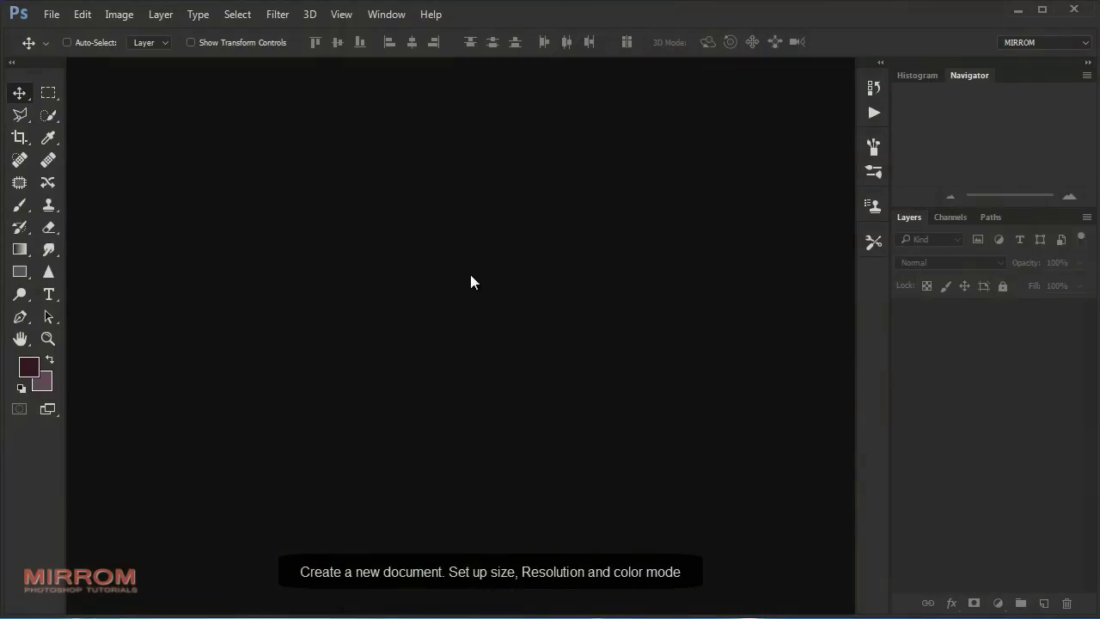
Step: Create the Hipster Party Flyer Design document at 1200 × 1800 px, 300 ppi, CMYK Color
click(52, 23)
click(172, 33)
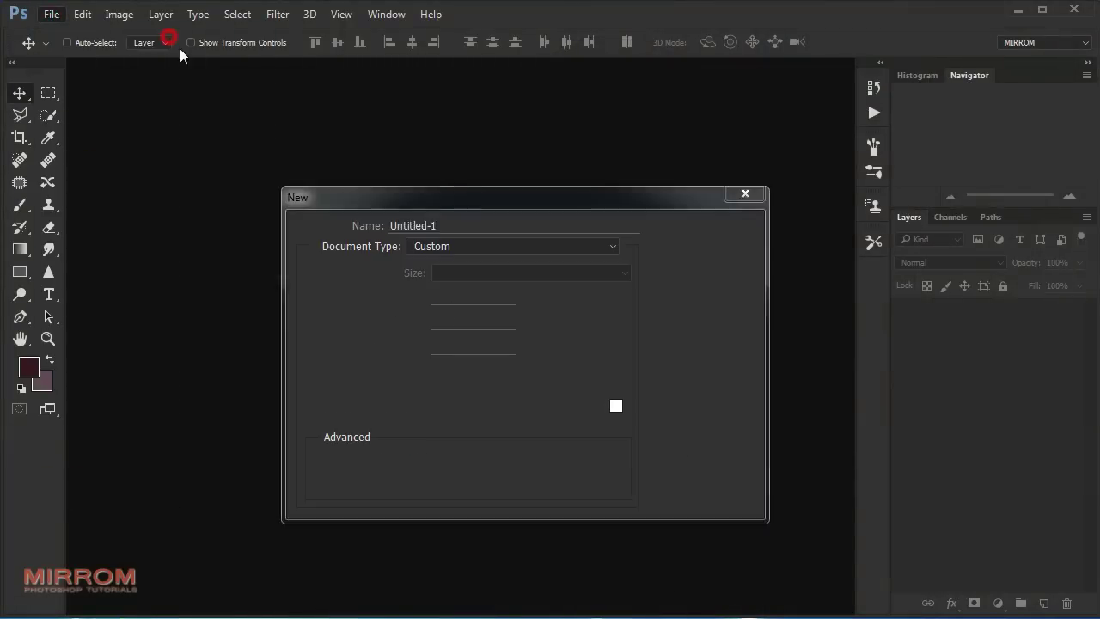
text(Hipster Party Flyer Design)
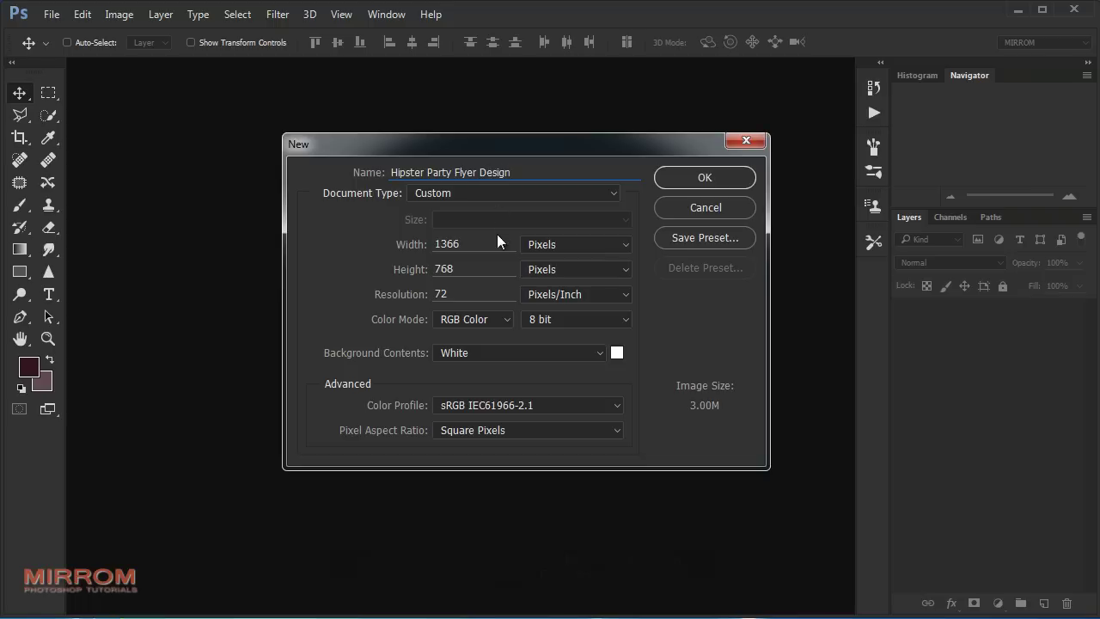
click(550, 244)
click(543, 248)
drag(479, 245, 362, 243)
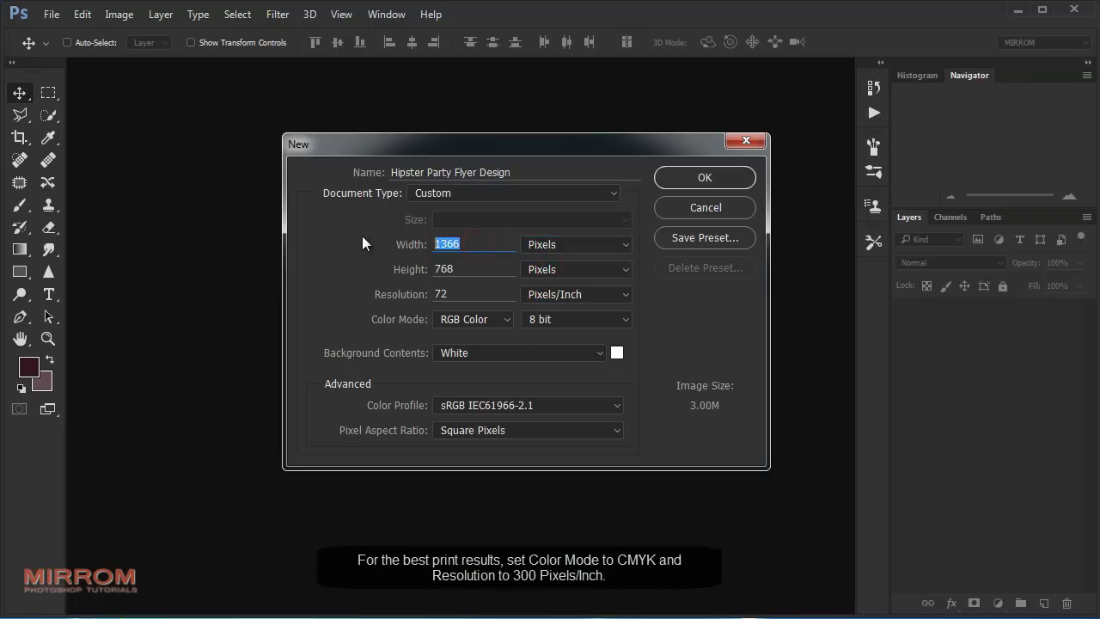
text(1200)
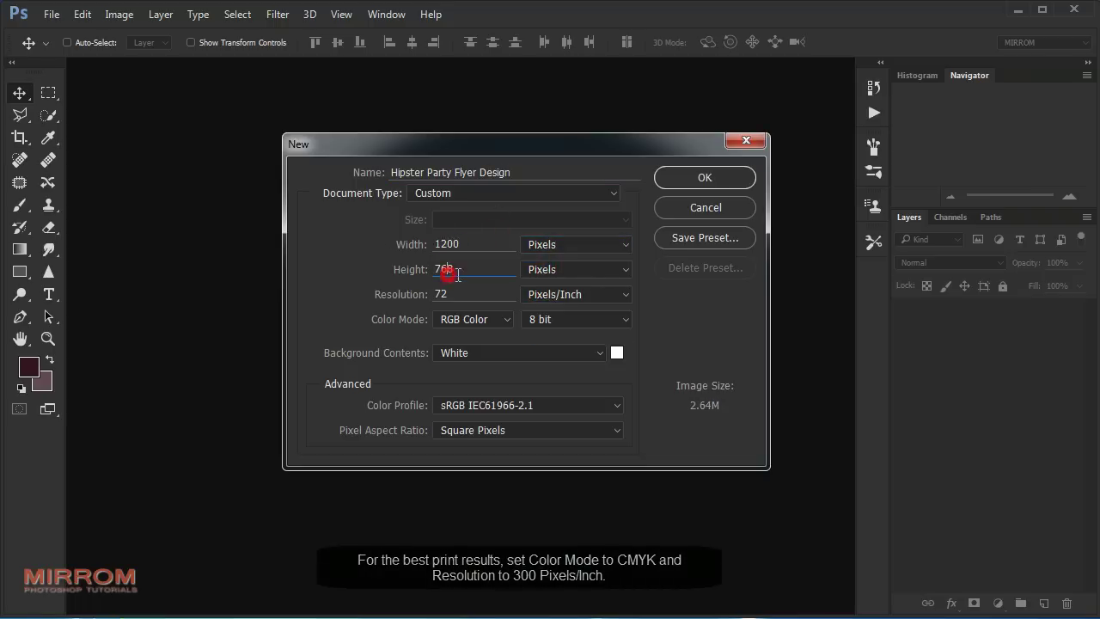
drag(442, 269, 411, 275)
text(1800)
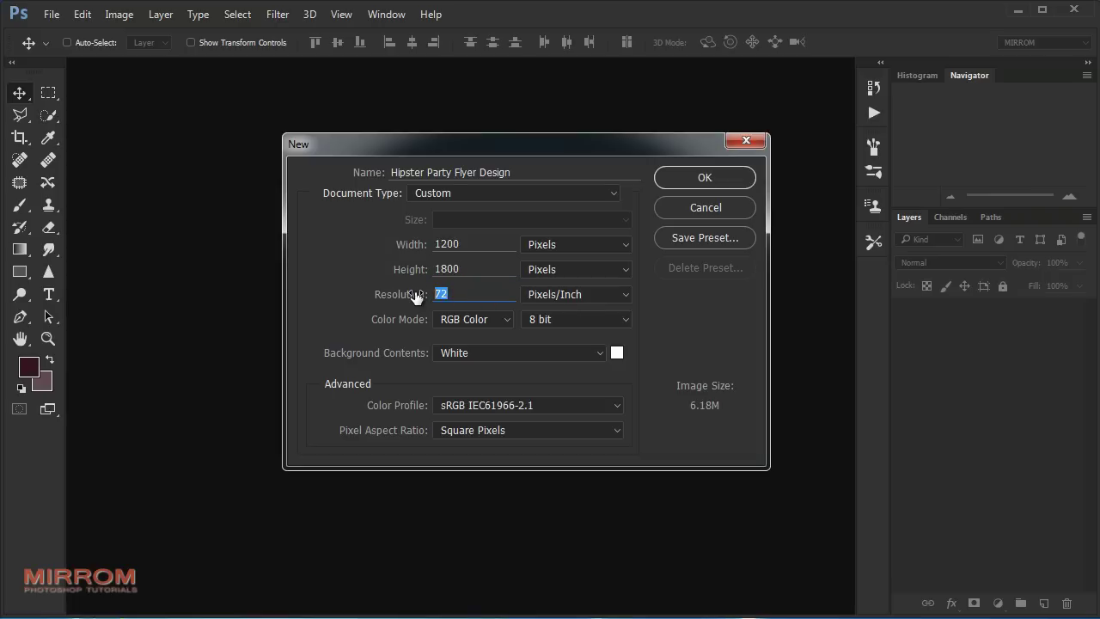
text(300)
click(509, 324)
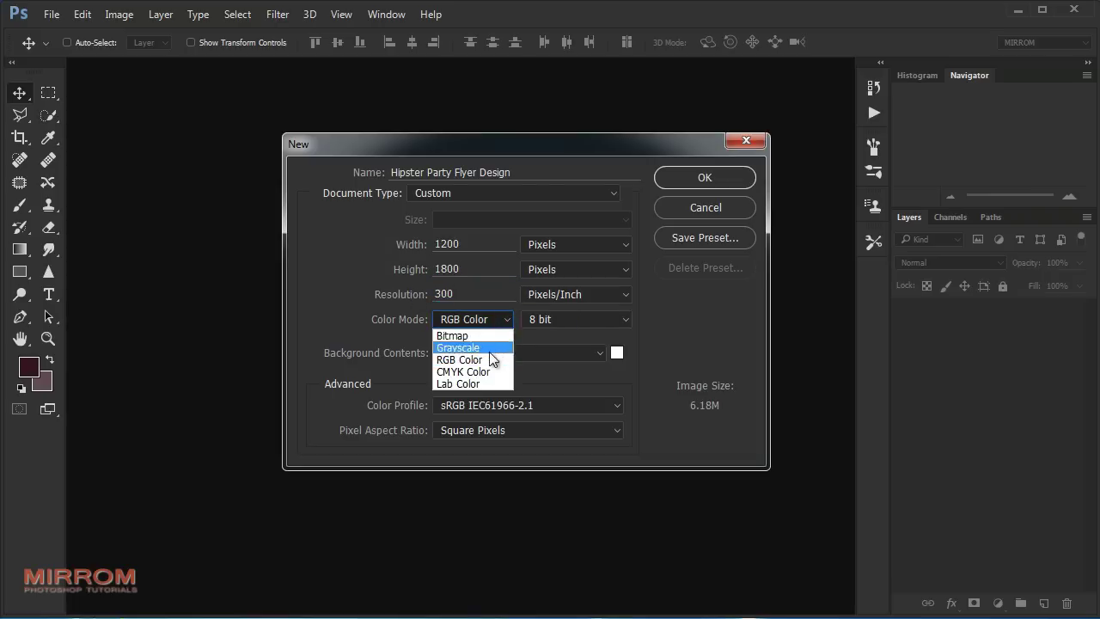
click(486, 378)
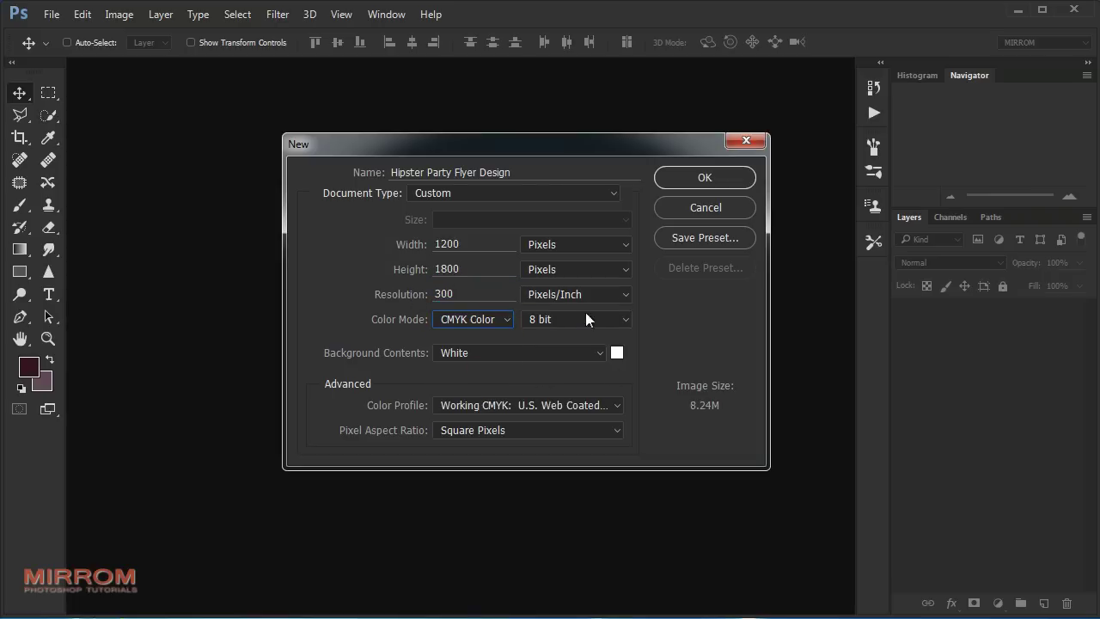
click(706, 179)
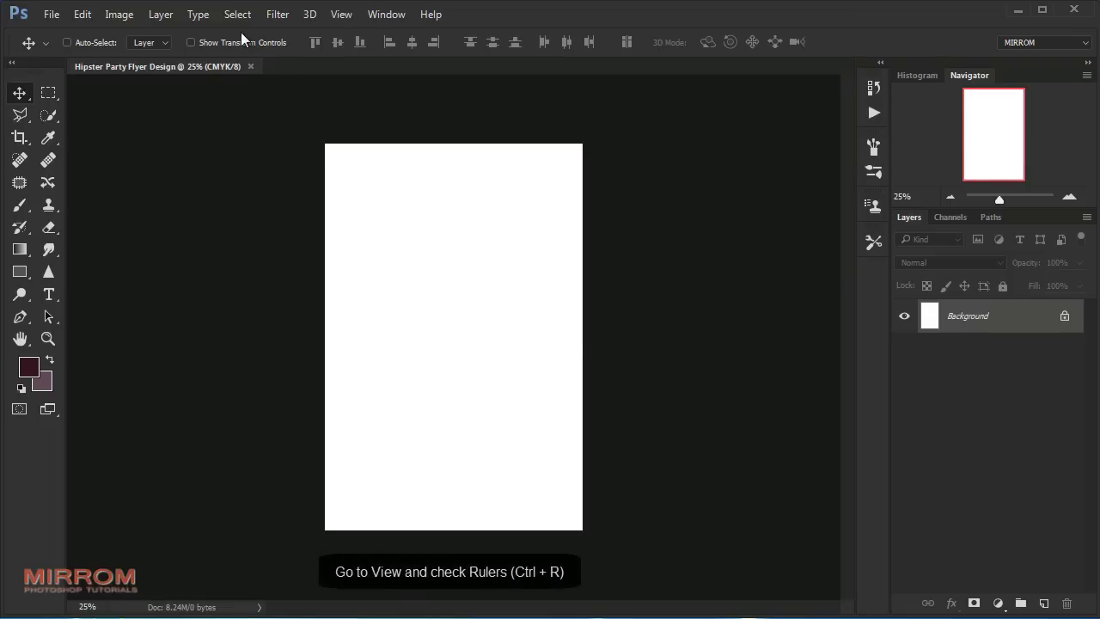
Step: Turn on rulers, drag out a vertical and a horizontal guide, then hide the guides
click(341, 14)
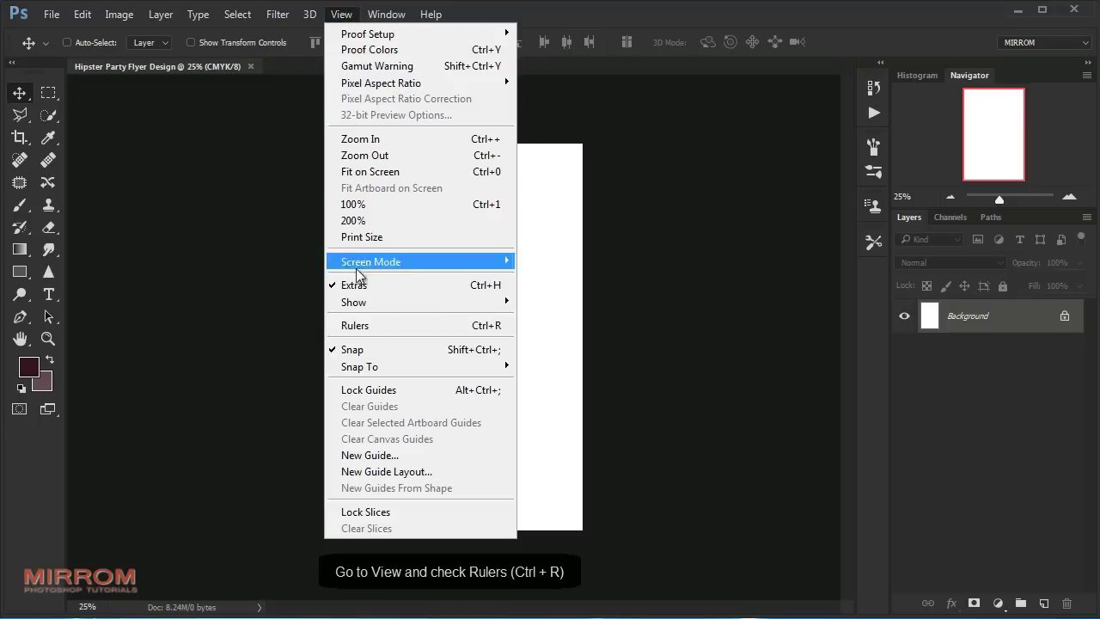
click(466, 326)
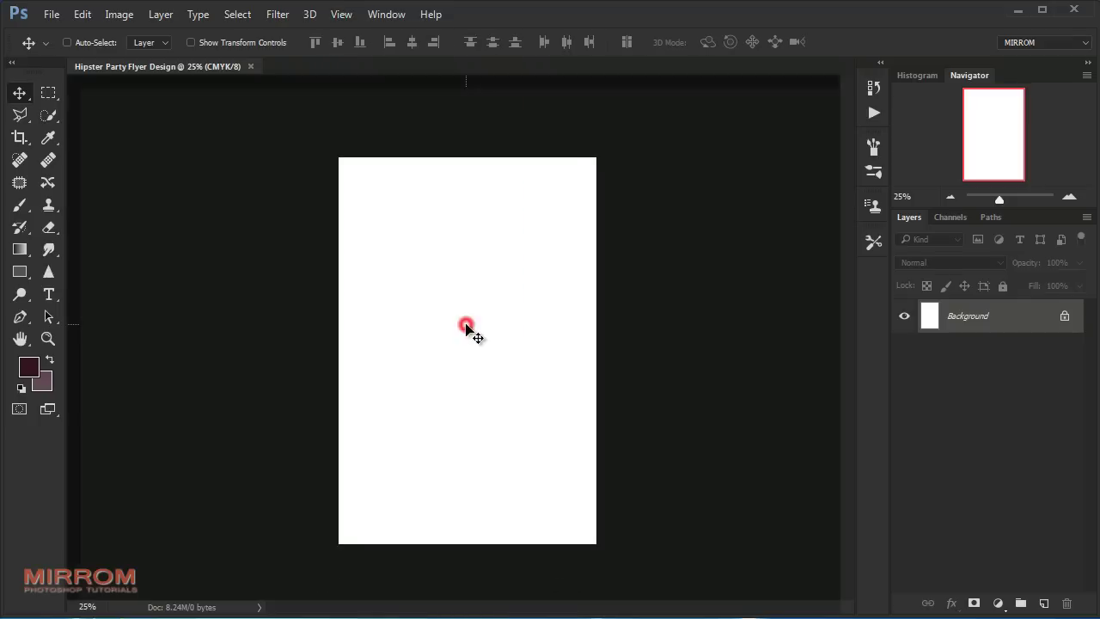
scroll(456, 204, up, 2)
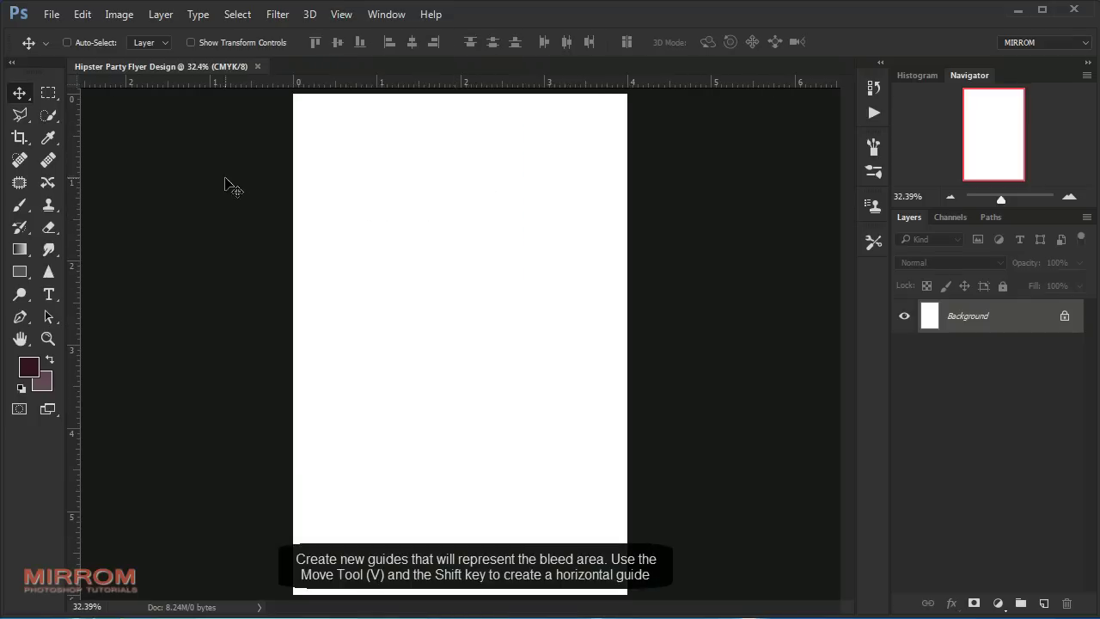
drag(75, 140, 462, 176)
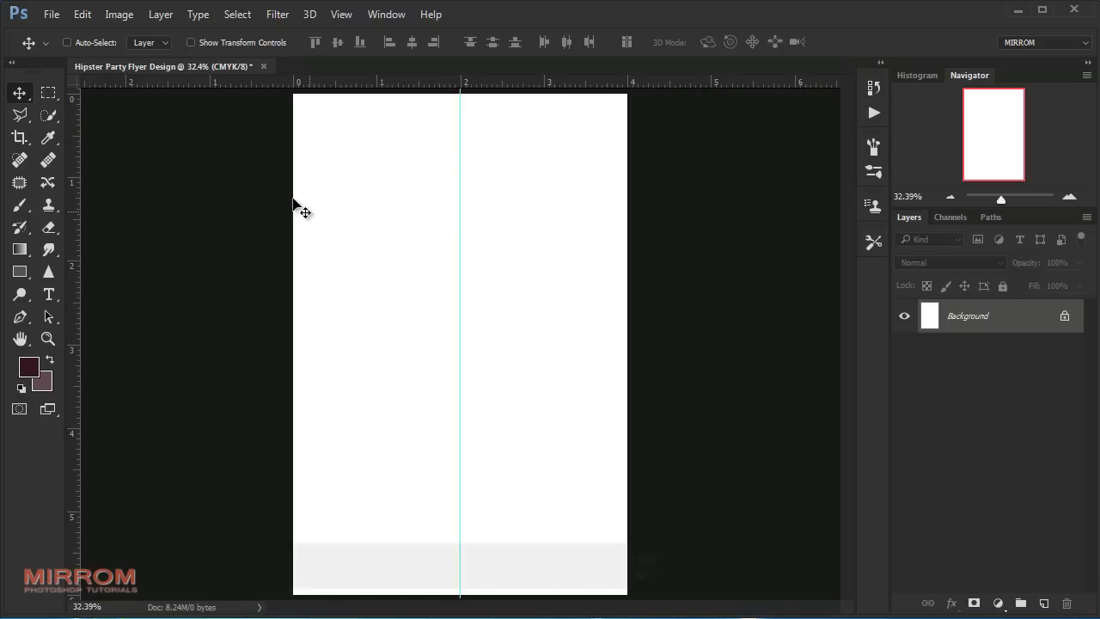
drag(237, 82, 222, 347)
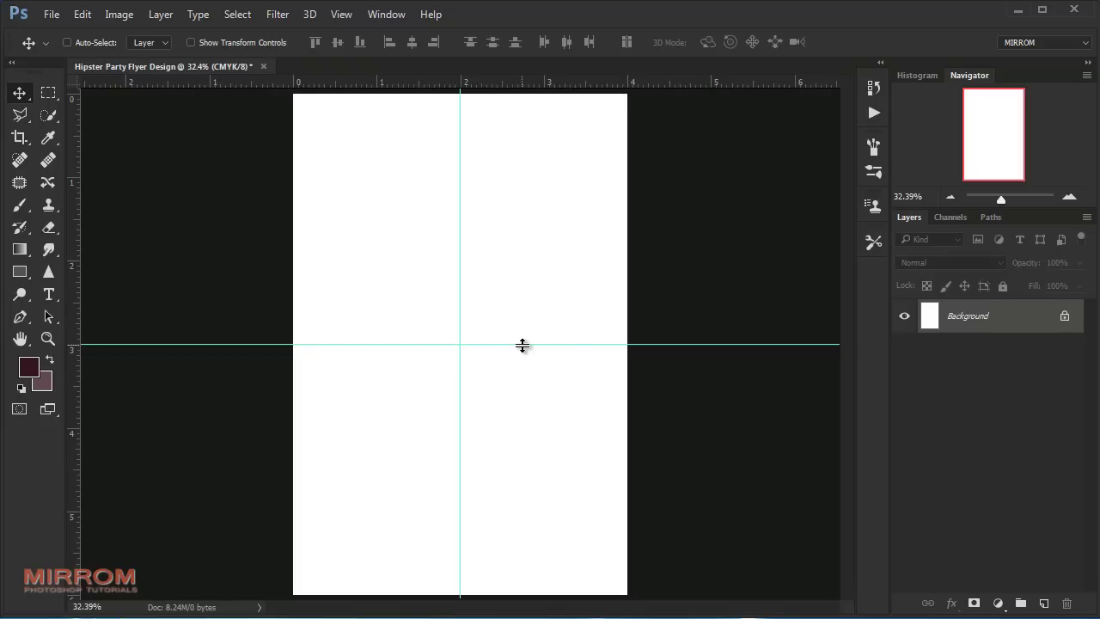
key(ctrl+semicolon)
key(ctrl+semicolon)
key(ctrl+semicolon)
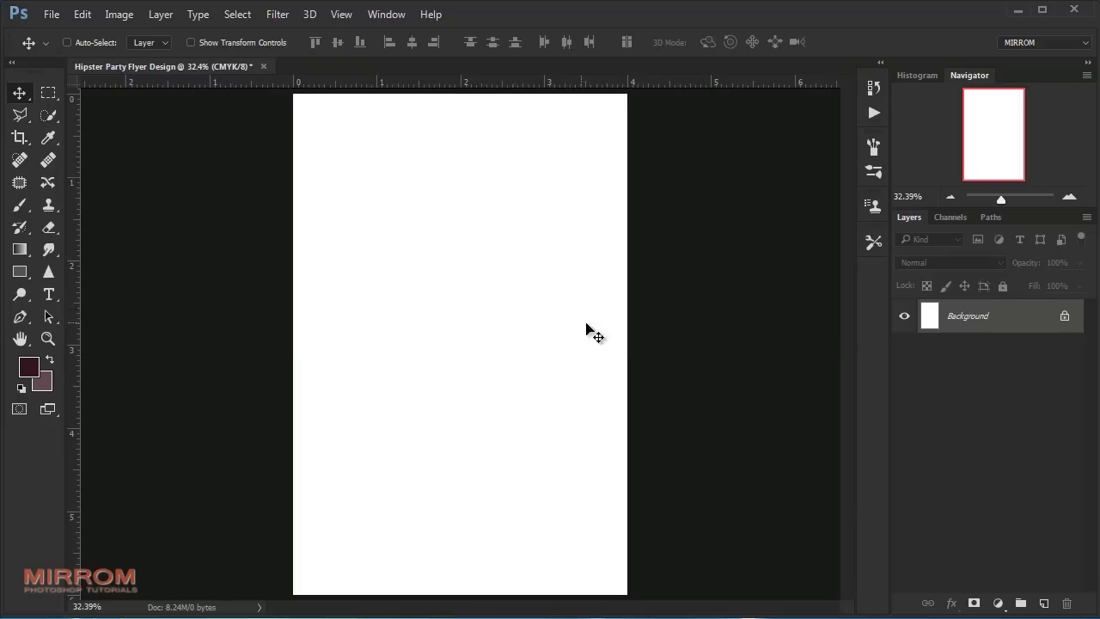
Step: Unlock the Background into Layer 0 and add a tan Solid Color fill layer, hex d4c38f
click(1064, 315)
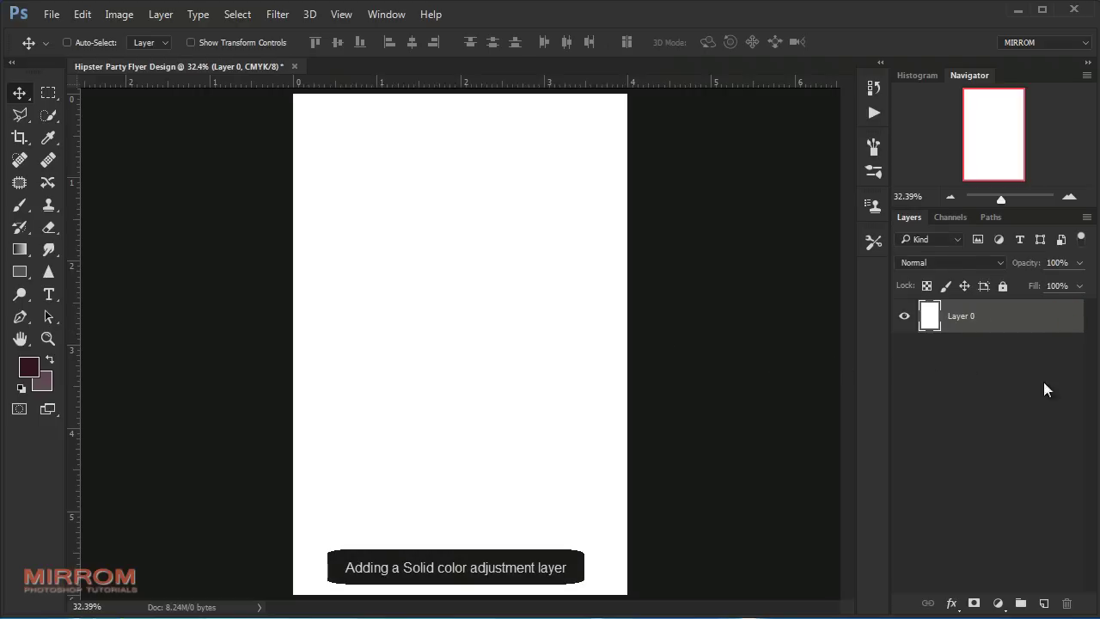
click(997, 604)
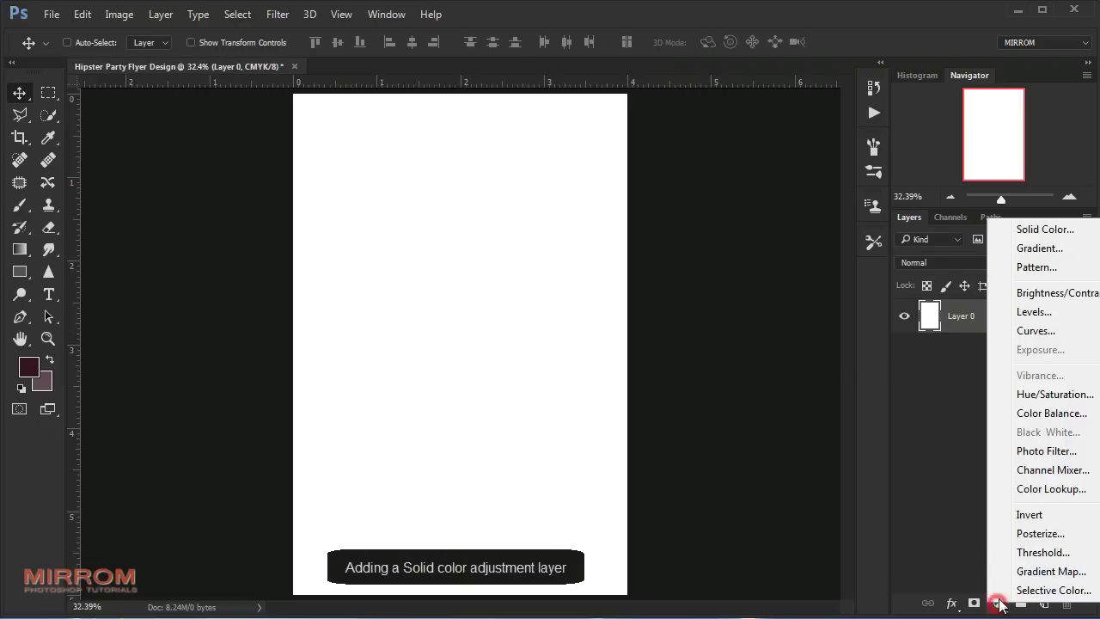
click(1031, 237)
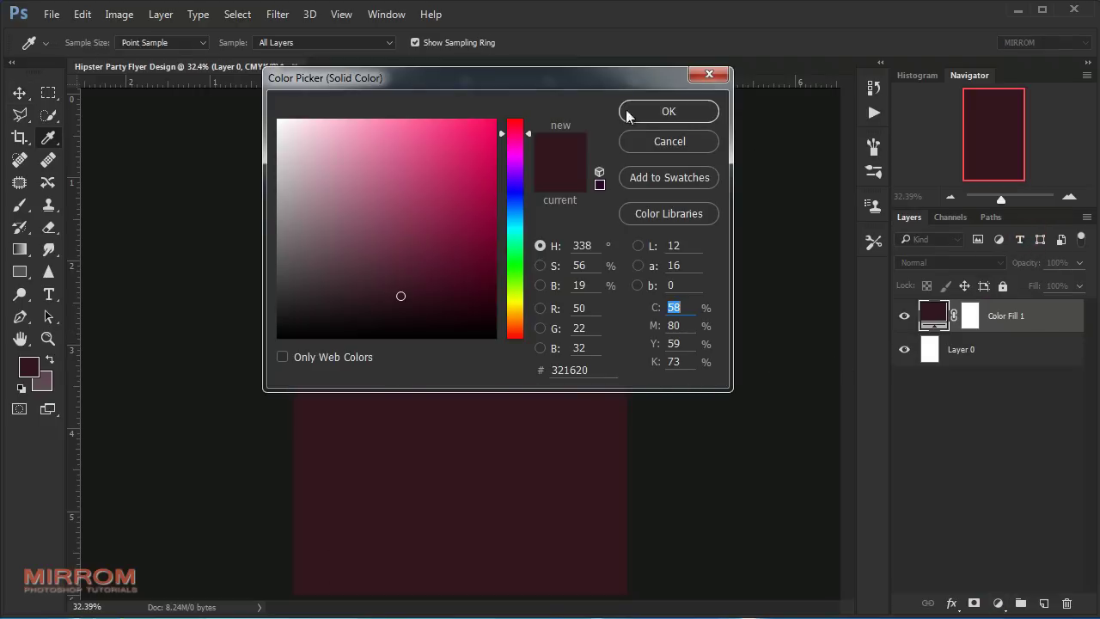
drag(588, 80, 685, 163)
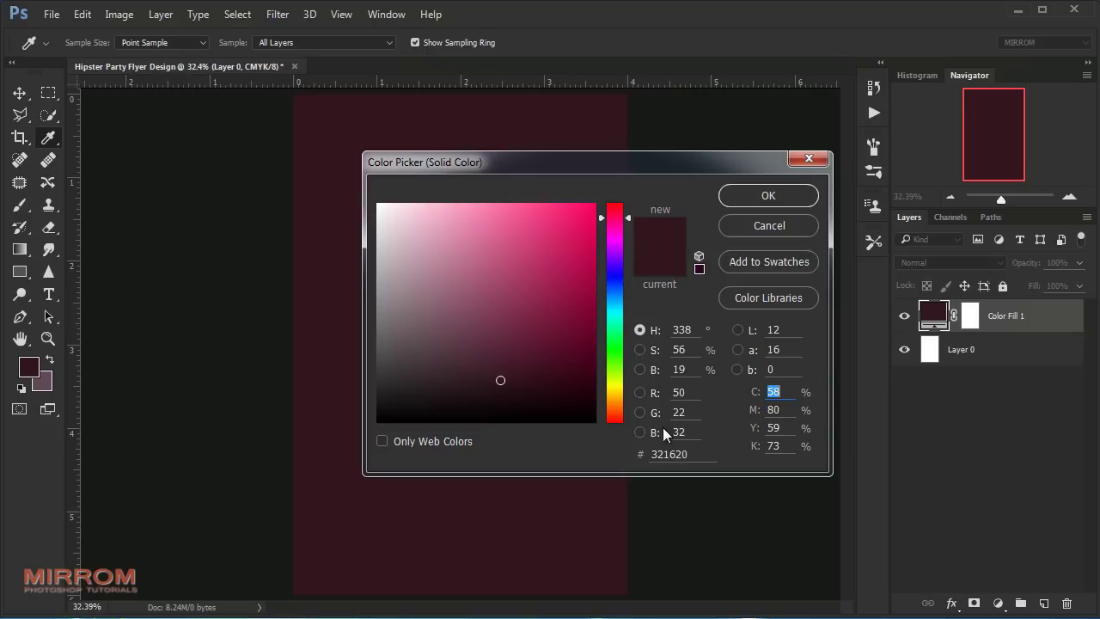
drag(688, 454, 662, 453)
text(d4c)
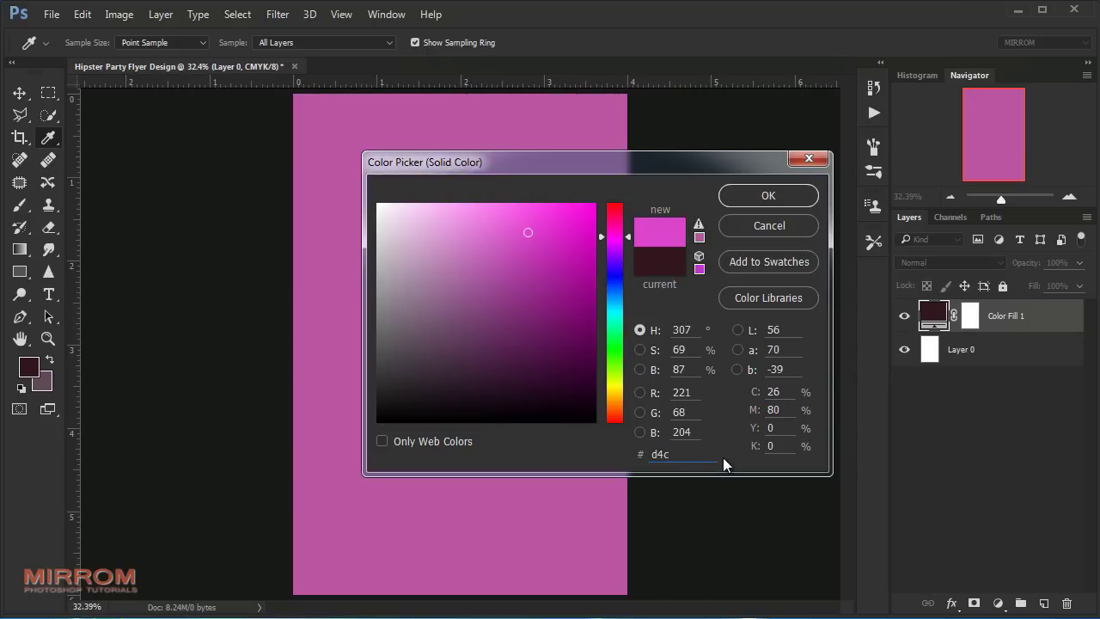
text(38f)
drag(693, 454, 601, 448)
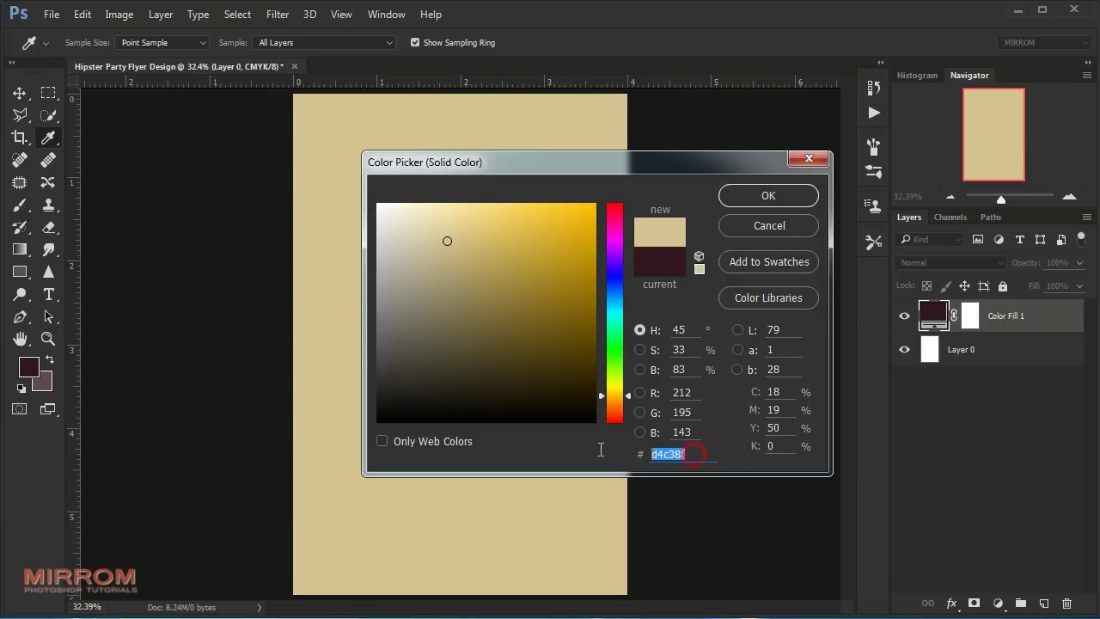
click(767, 196)
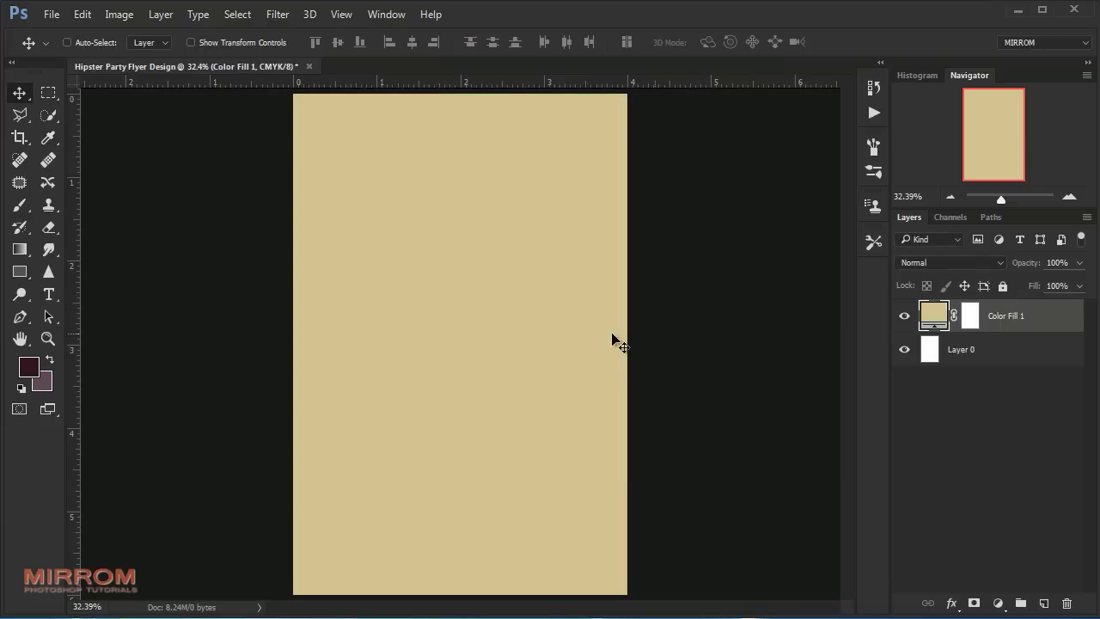
Step: Embed the natural-979942_1280 texture rotated -90° over the whole canvas, blended in Luminosity mode
click(53, 15)
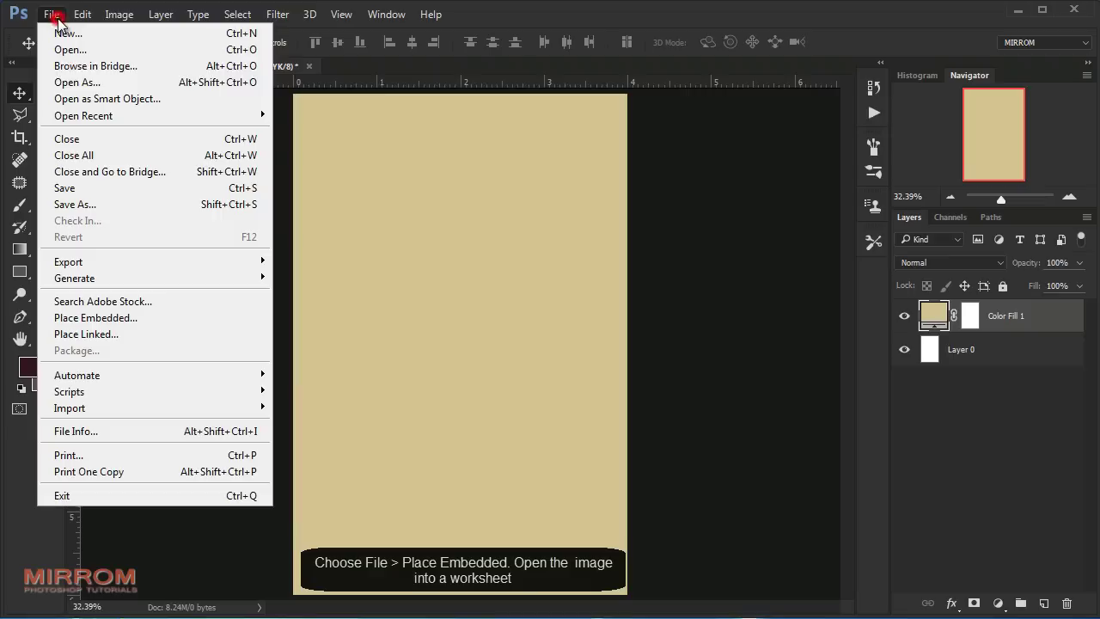
click(164, 318)
drag(651, 381, 477, 159)
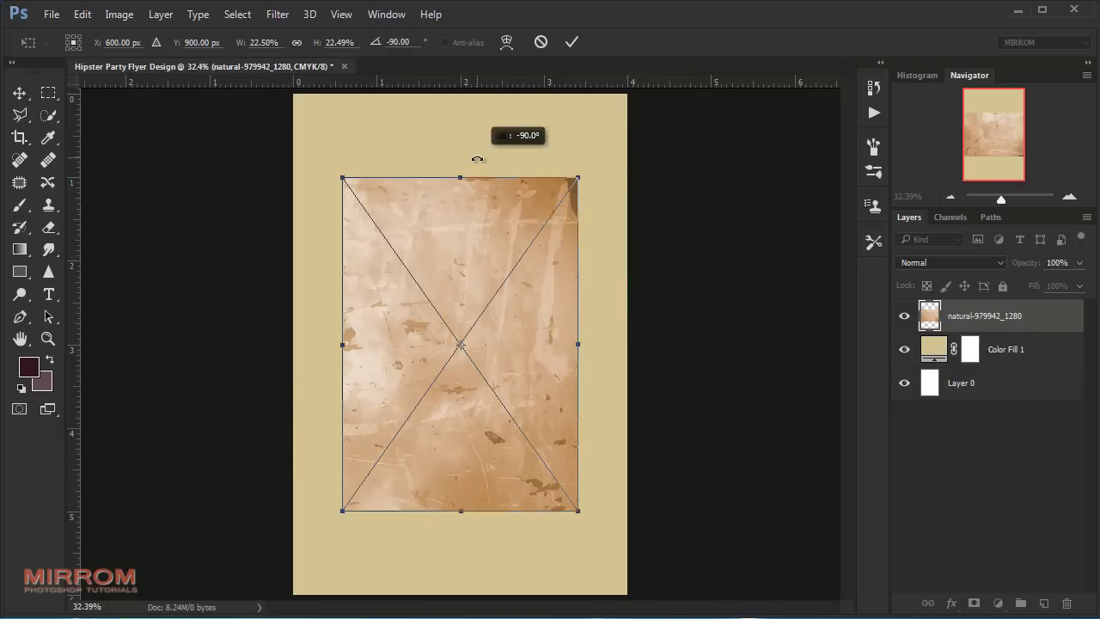
drag(577, 177, 637, 88)
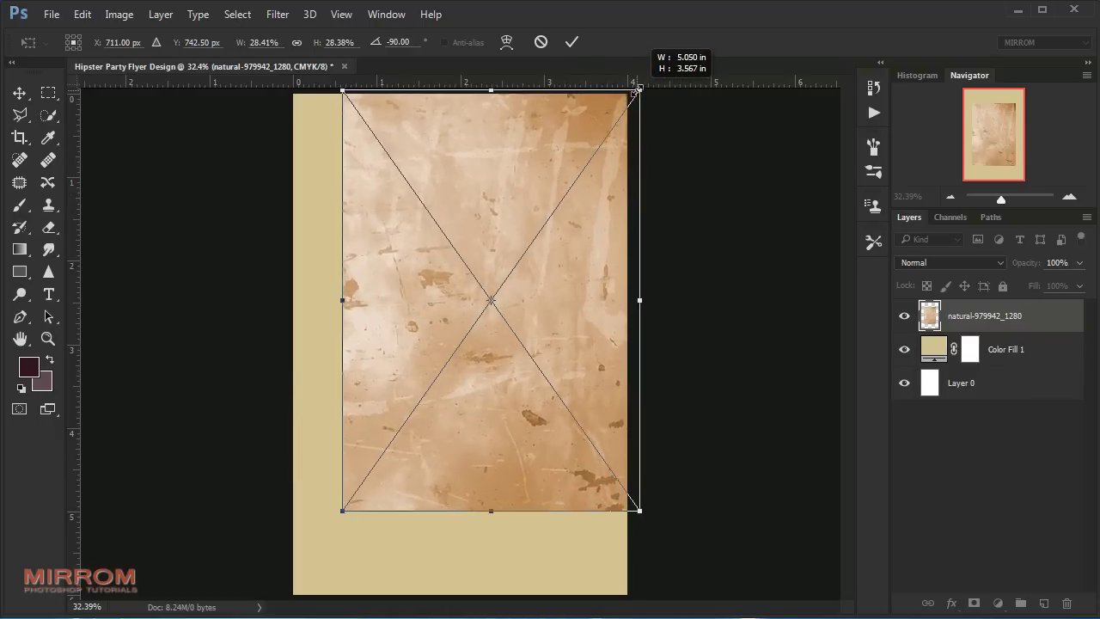
drag(343, 511, 256, 571)
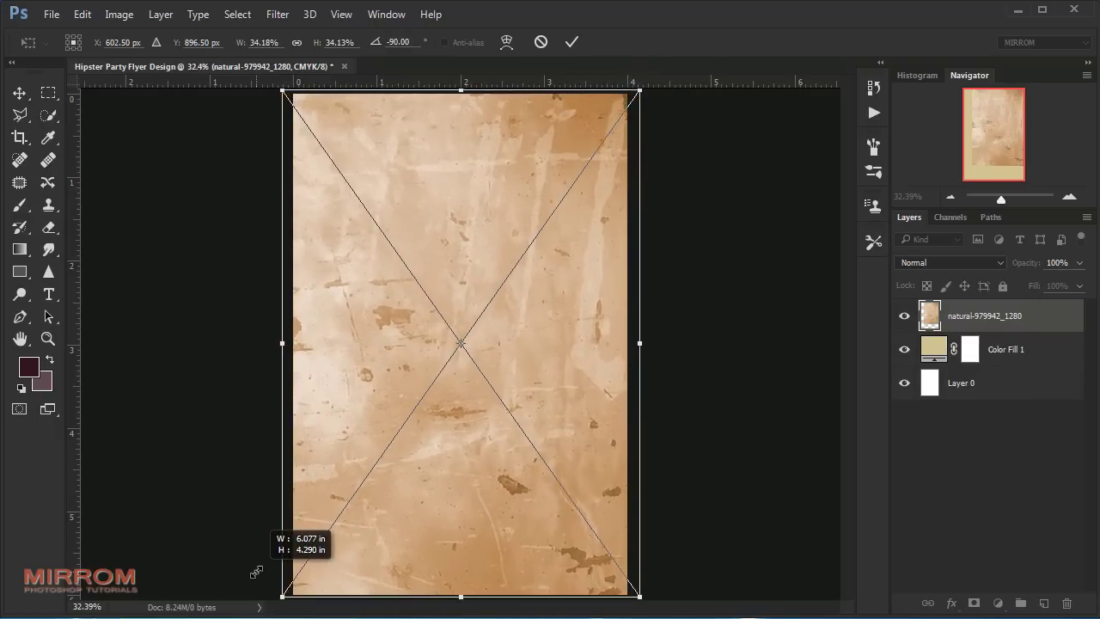
key(Return)
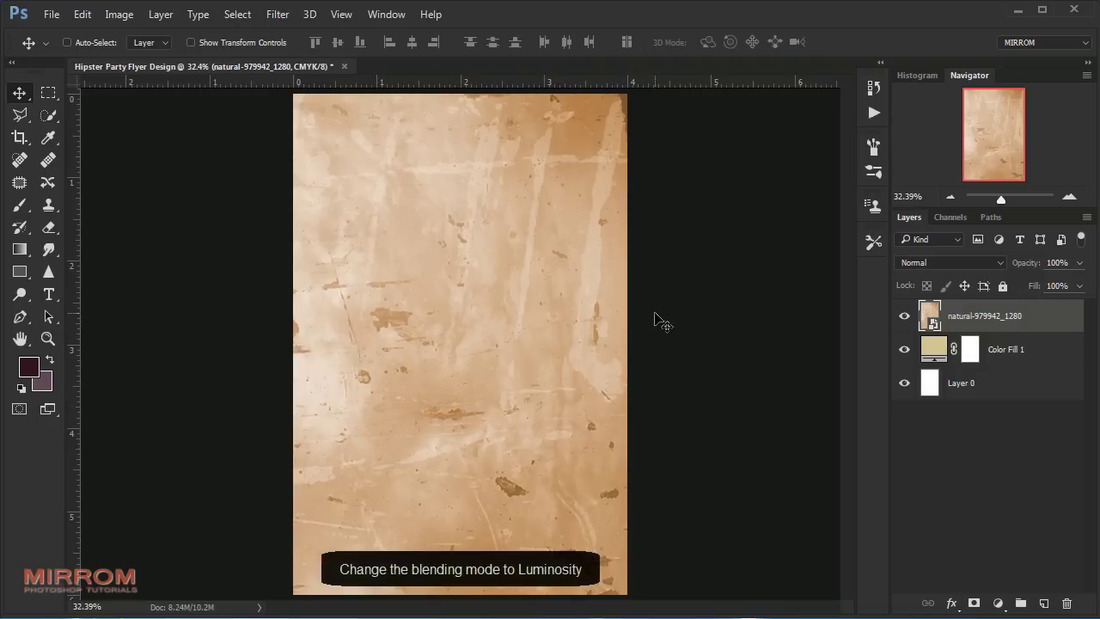
click(982, 263)
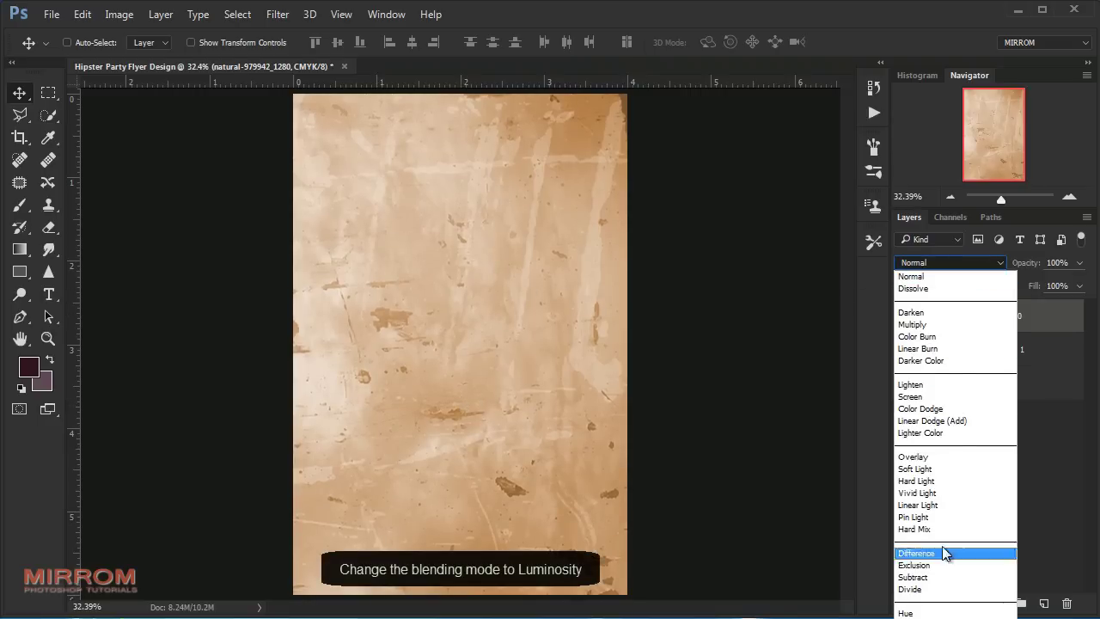
click(928, 575)
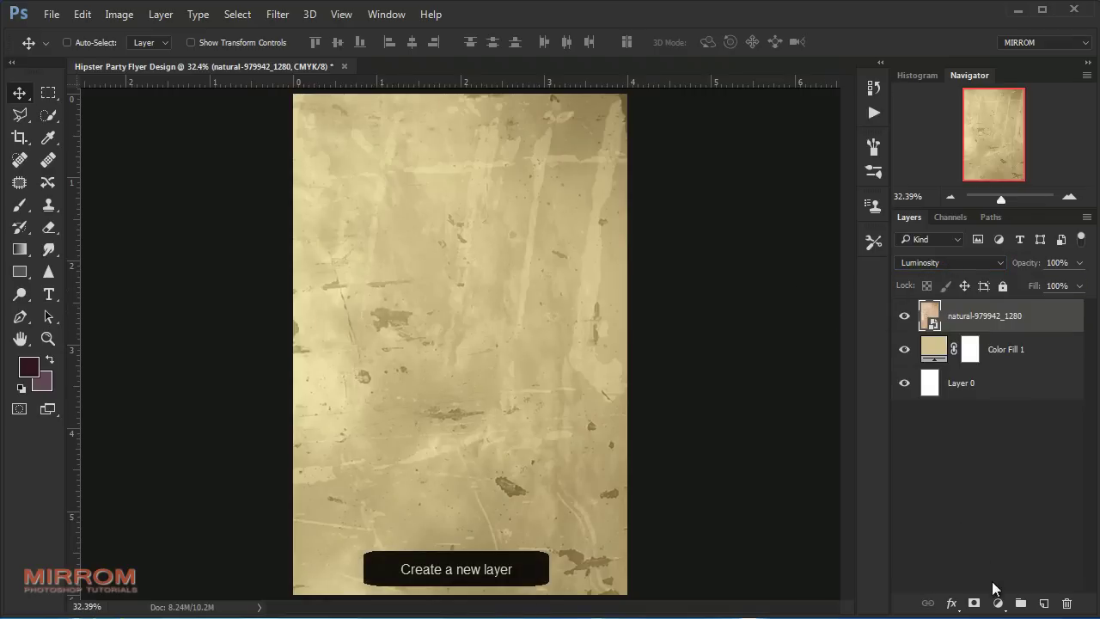
Step: Add a new Layer 1 and fill it with foreground colour hex 73536b
click(1045, 604)
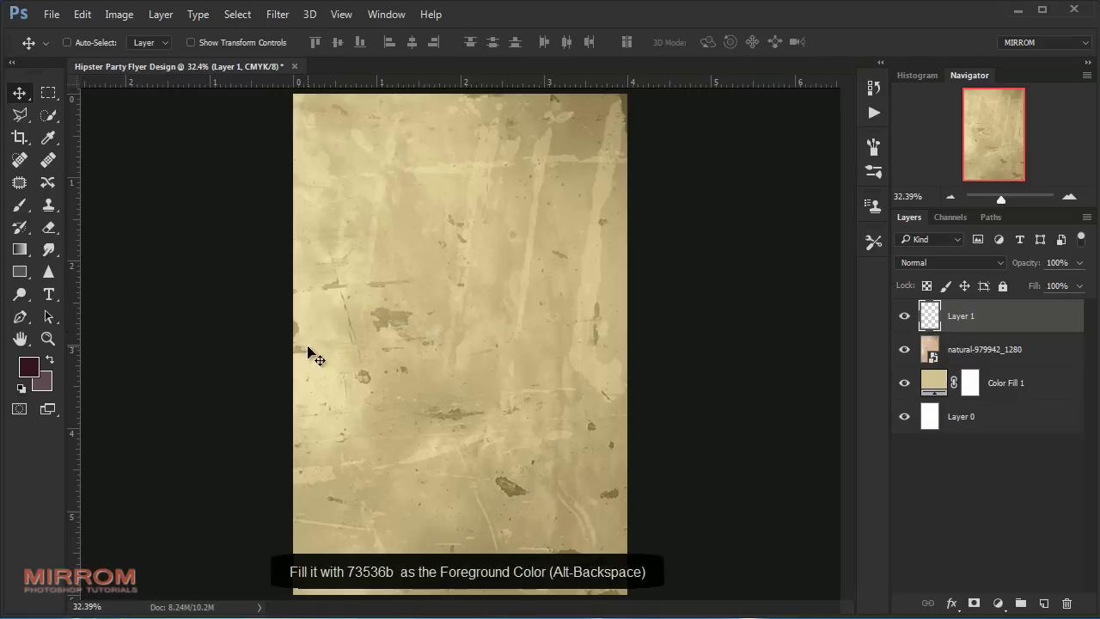
click(30, 368)
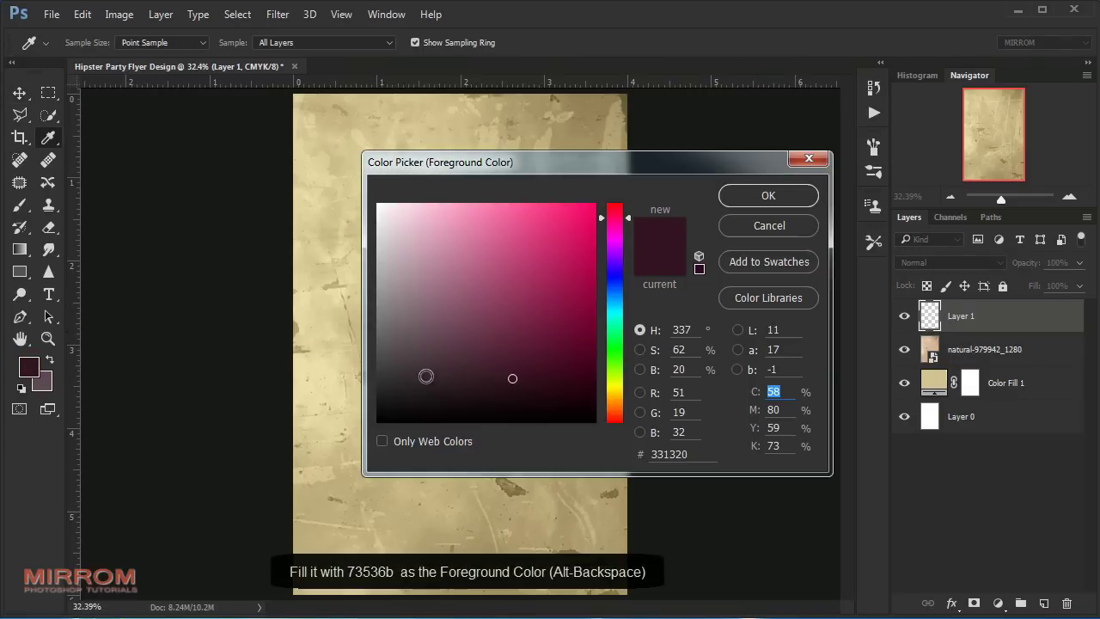
click(669, 453)
double_click(671, 453)
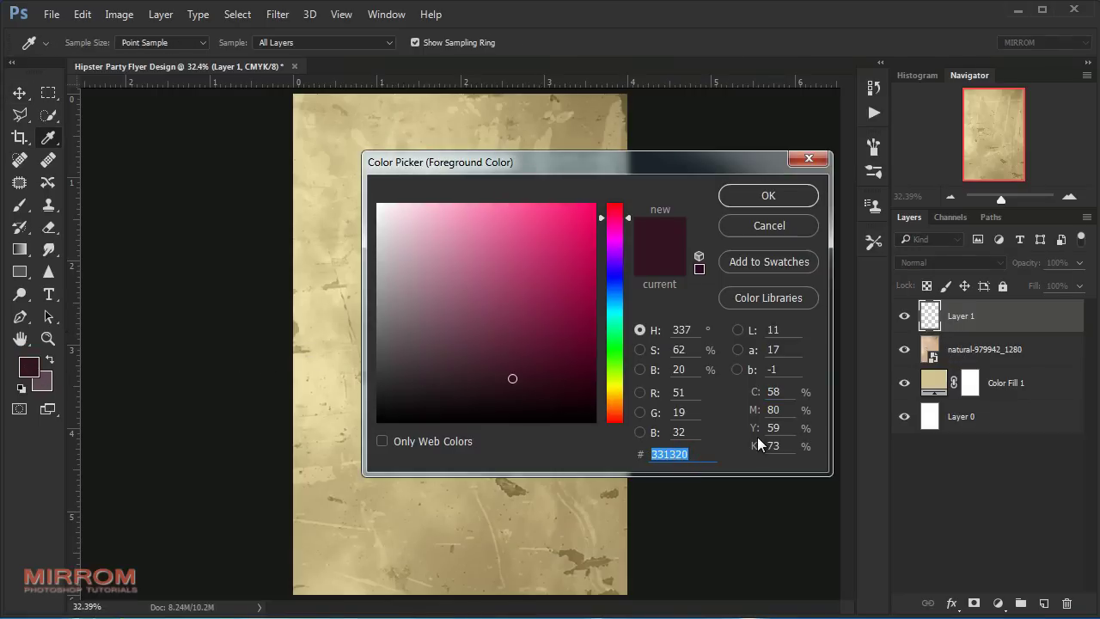
text(73)
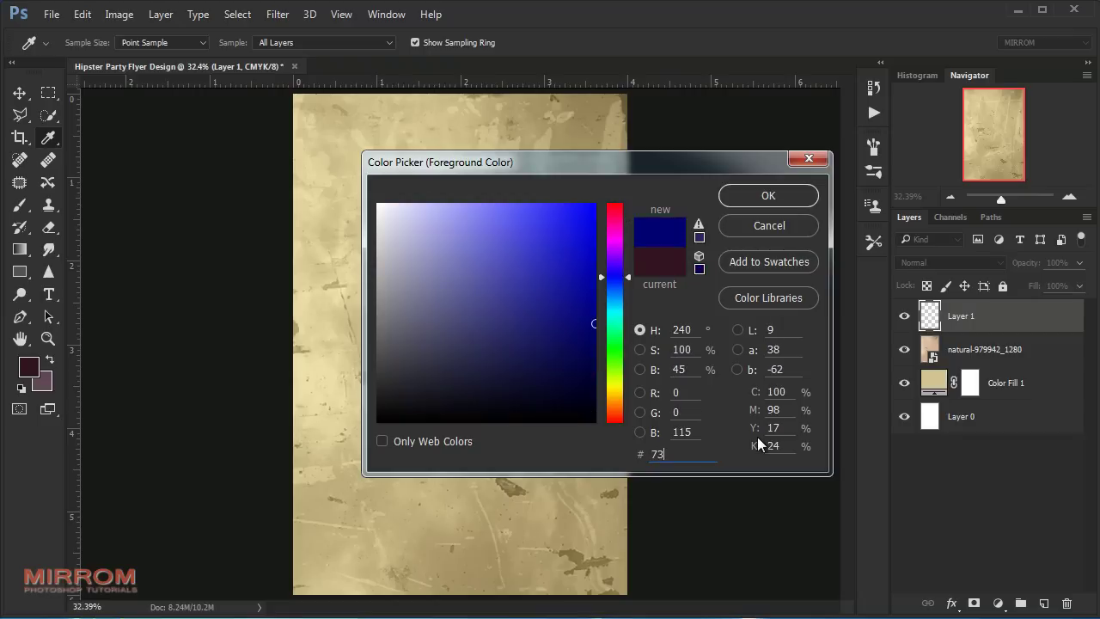
text(536b)
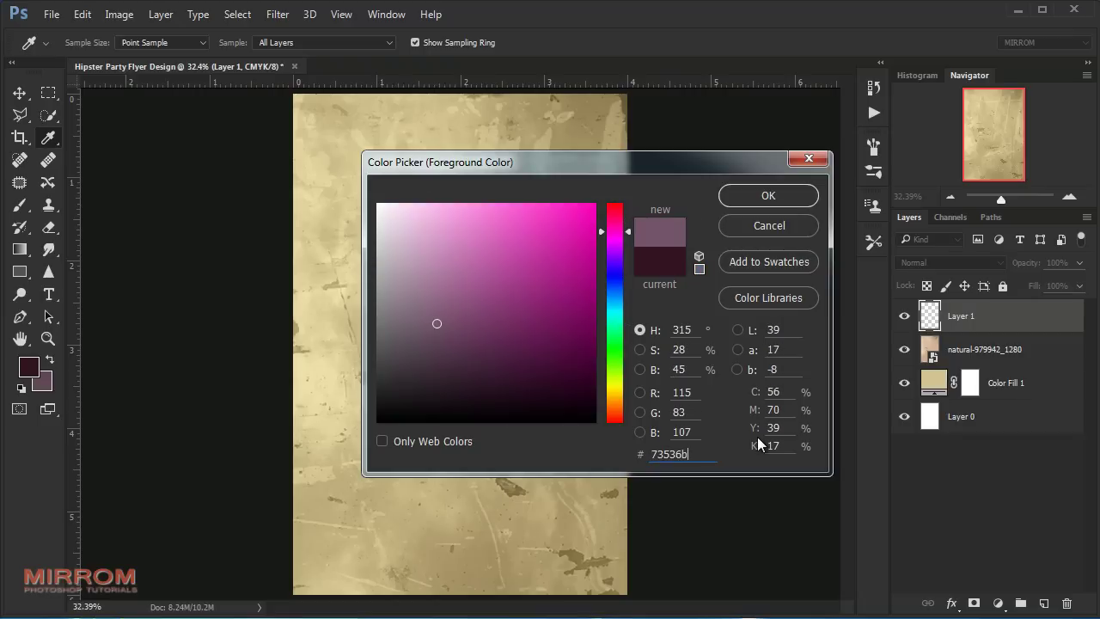
double_click(698, 456)
click(773, 198)
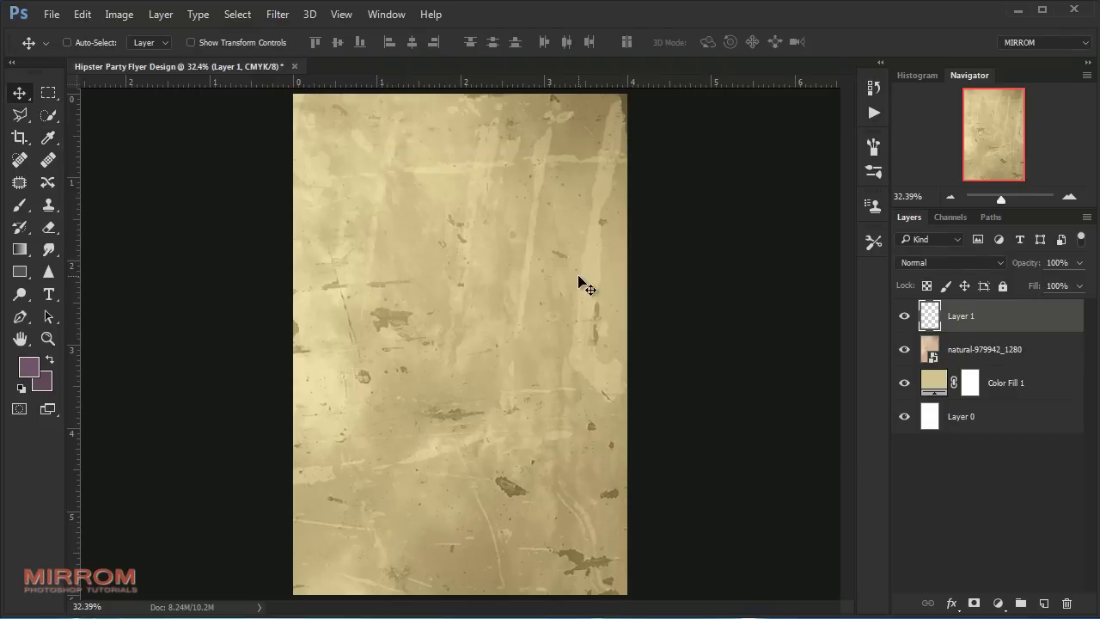
key(alt+BackSpace)
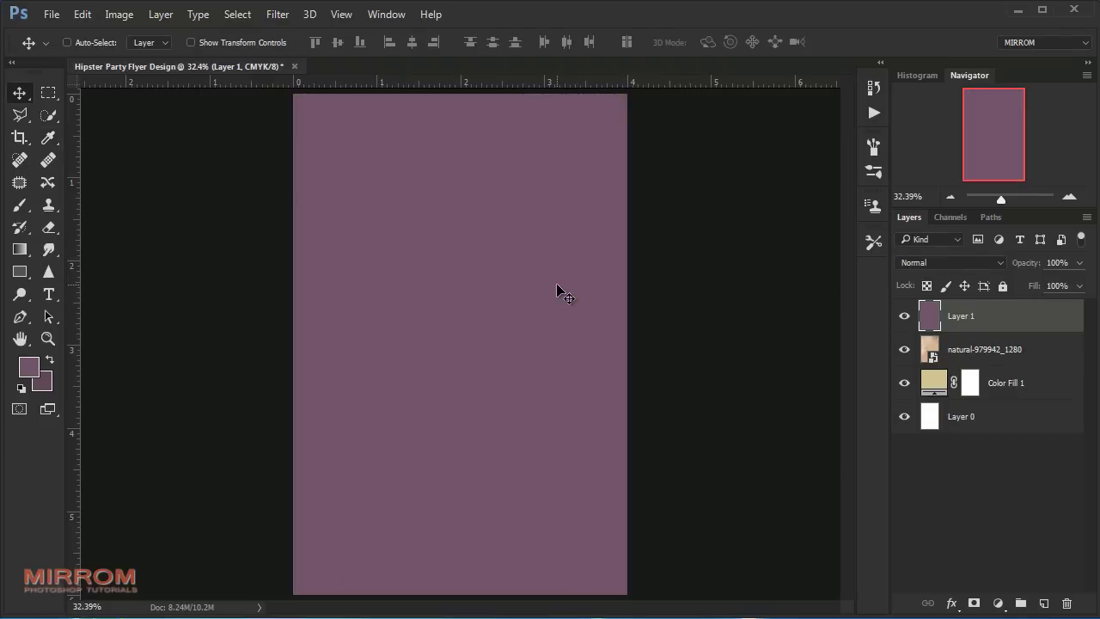
Step: Apply Add Noise to Layer 1: Amount 16.32%, Uniform distribution, Monochromatic
click(277, 15)
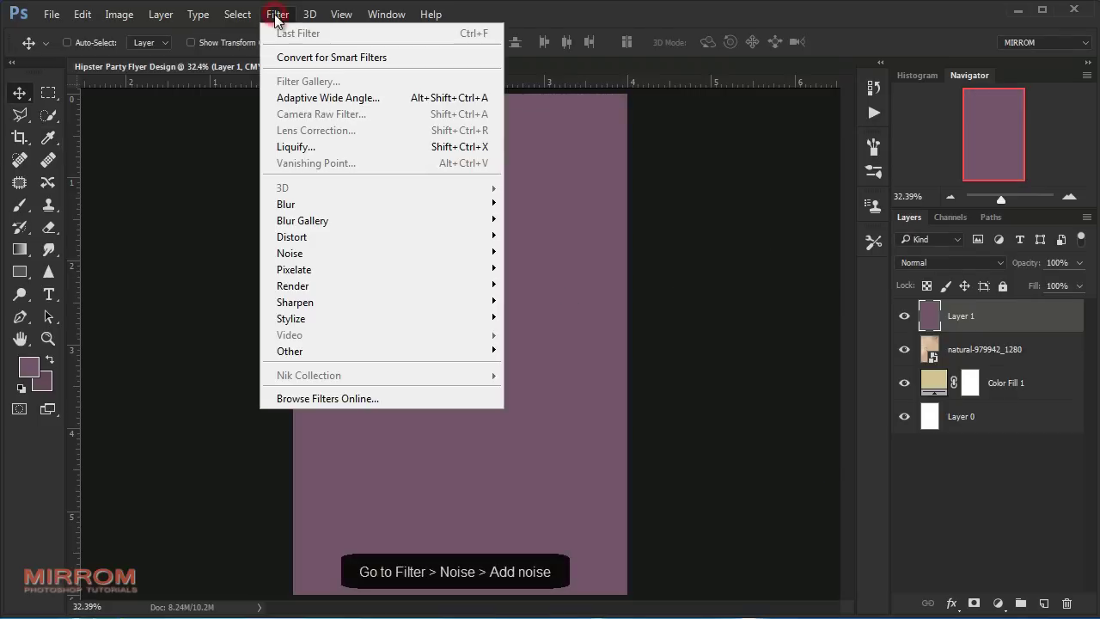
mouse_move(290, 253)
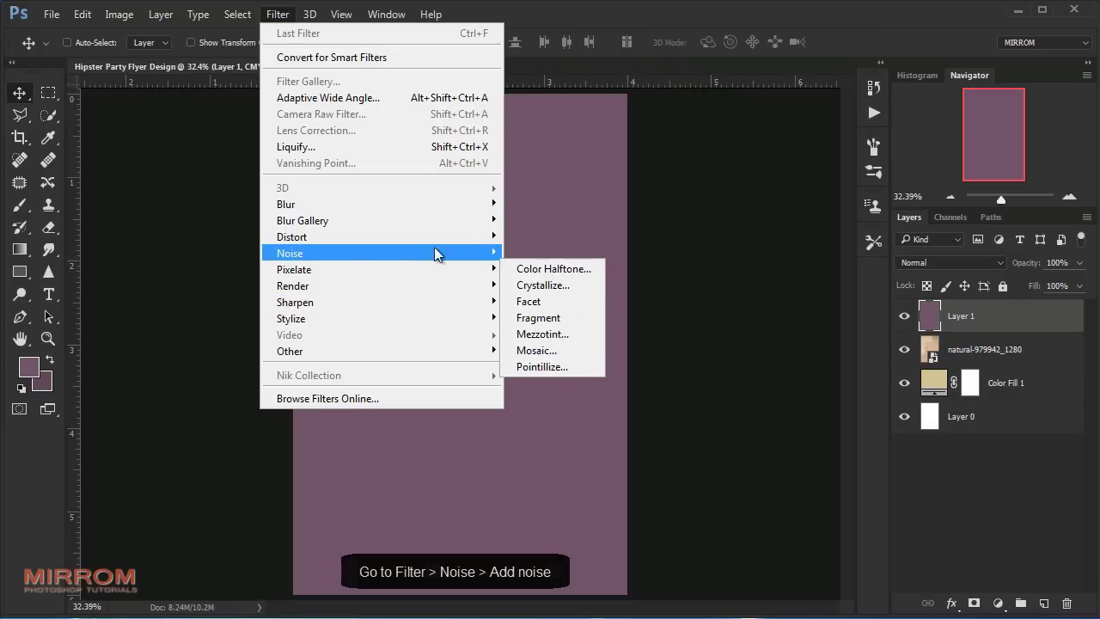
click(576, 259)
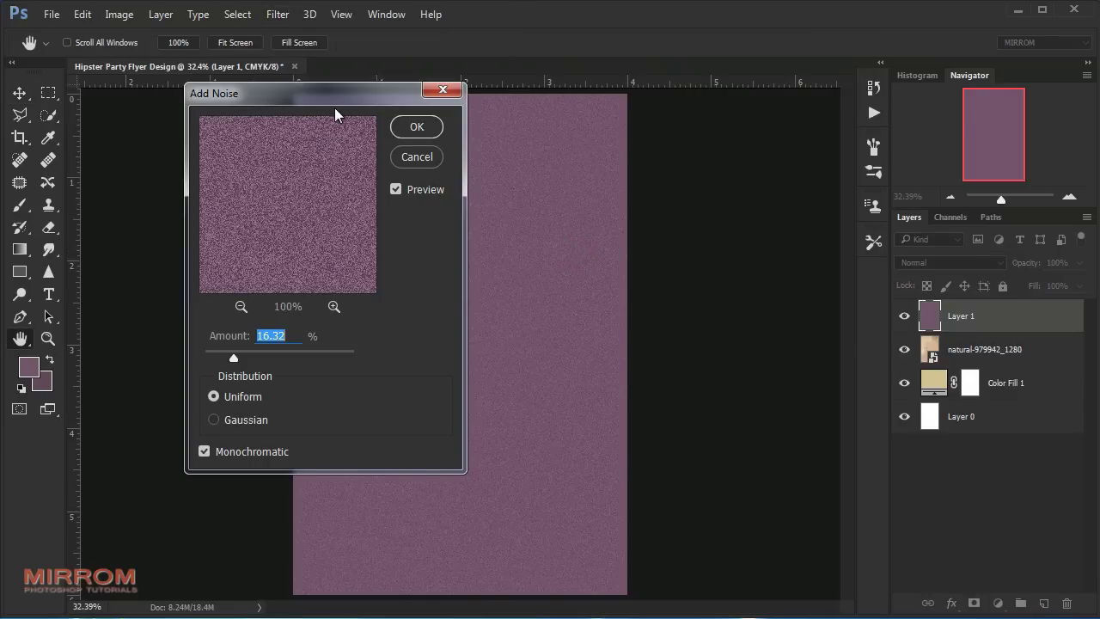
mouse_move(336, 111)
mouse_down()
mouse_move(523, 157)
mouse_move(685, 138)
mouse_up()
click(565, 446)
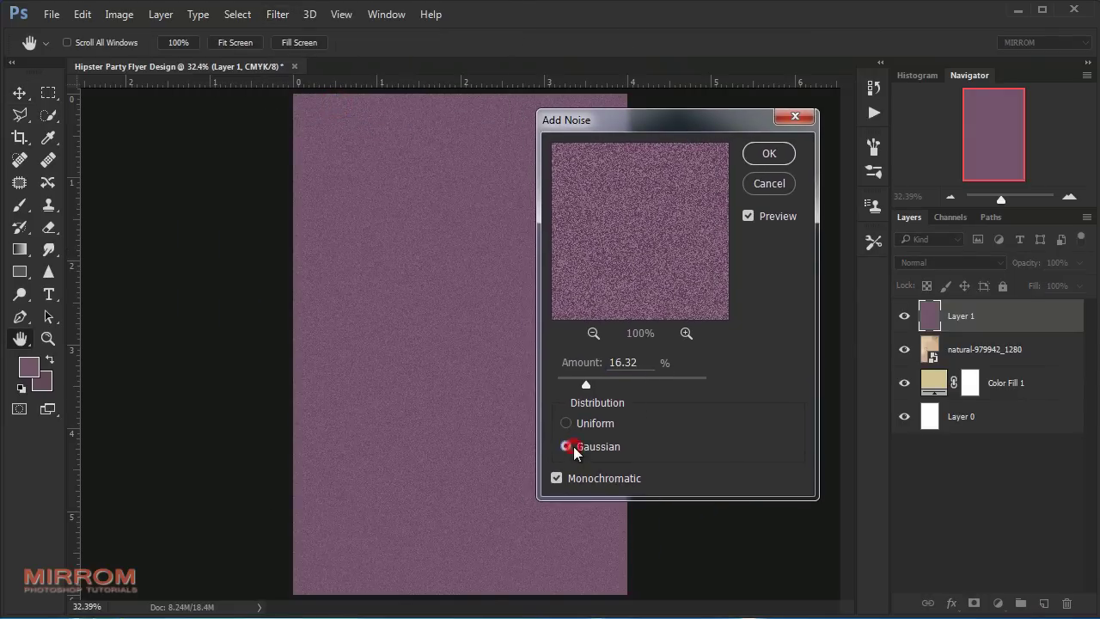
click(565, 423)
click(587, 385)
drag(587, 385, 585, 385)
click(771, 160)
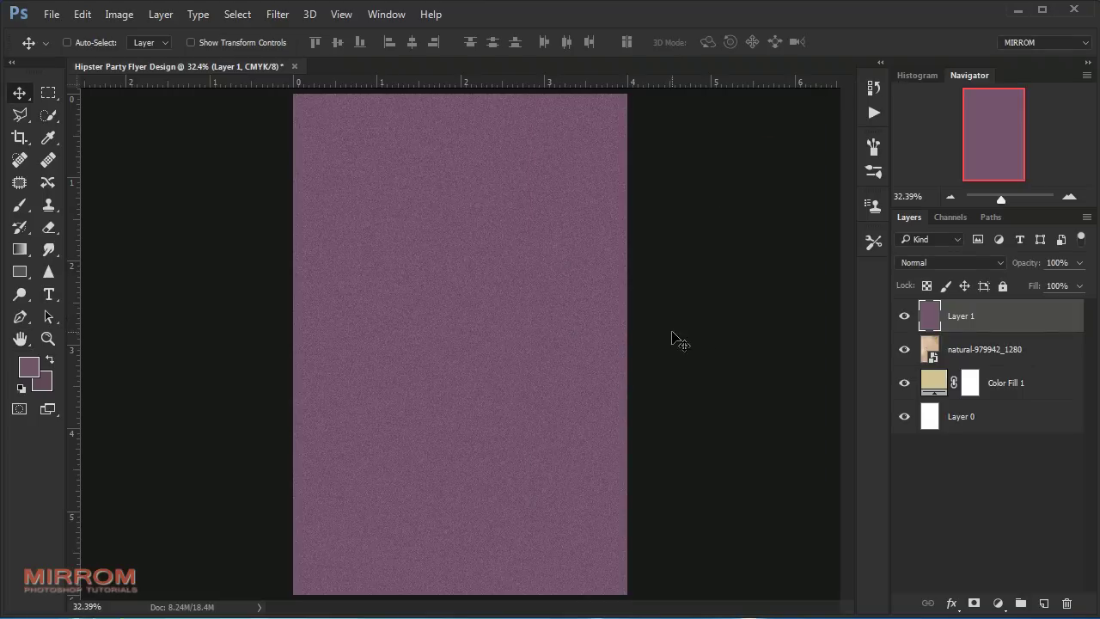
click(941, 263)
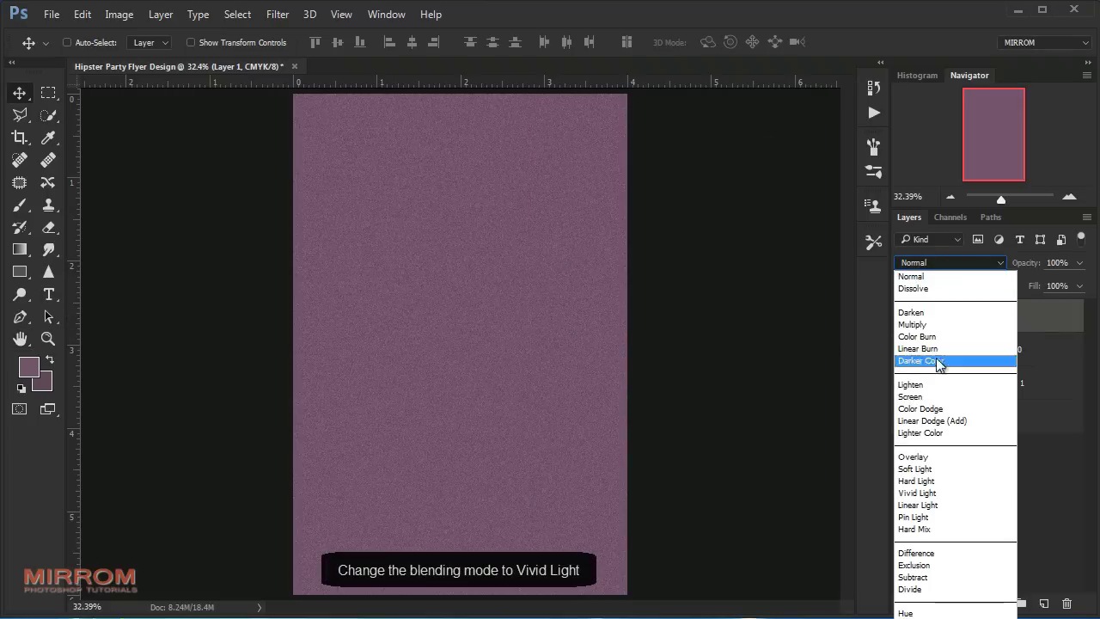
Step: Blend Layer 1 in Vivid Light, add an empty Layer 2, and set the foreground colour to ddc690
click(969, 493)
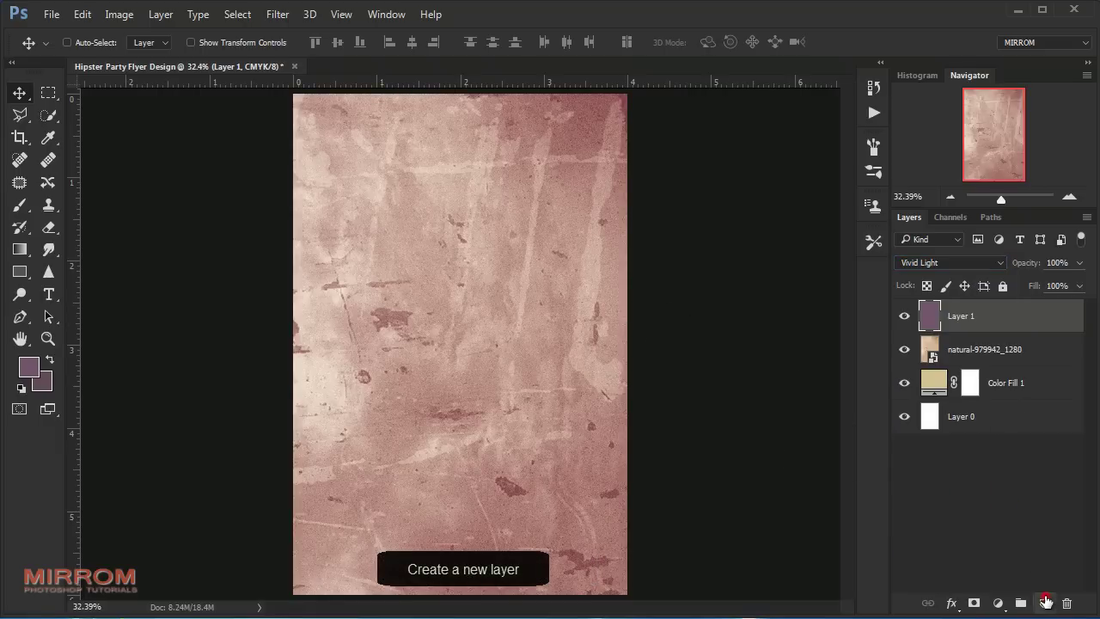
click(1045, 603)
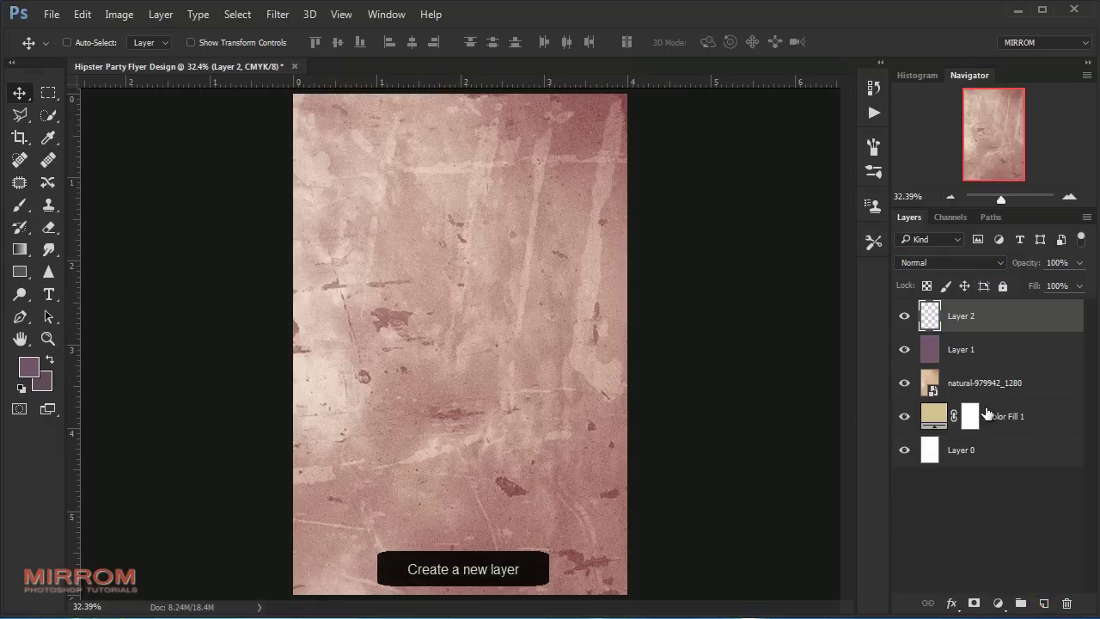
click(31, 367)
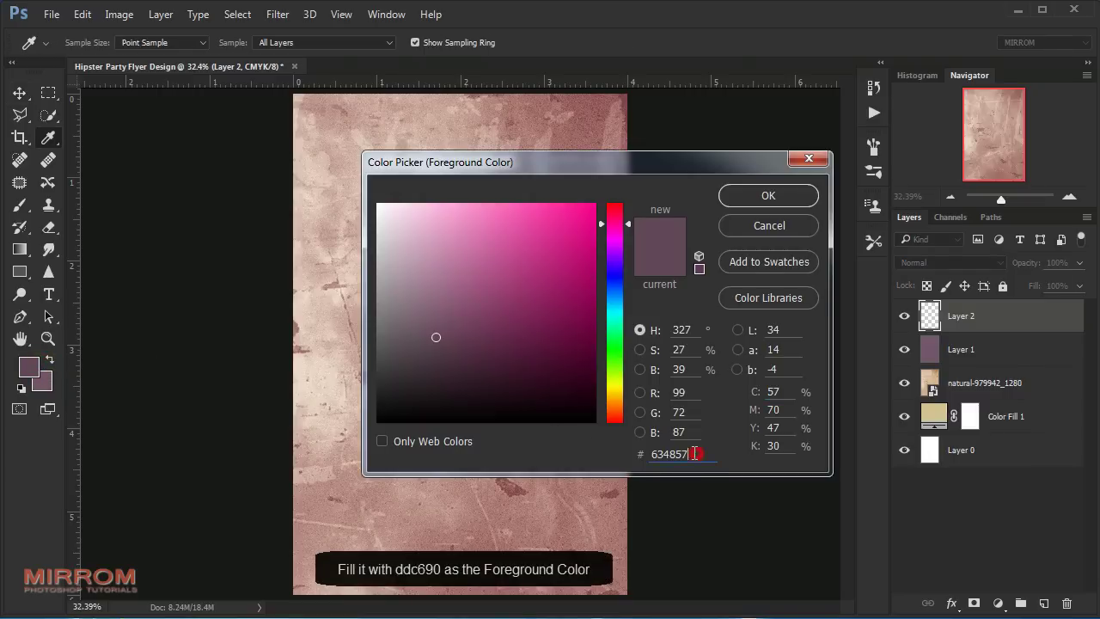
drag(694, 454, 627, 453)
text(dd)
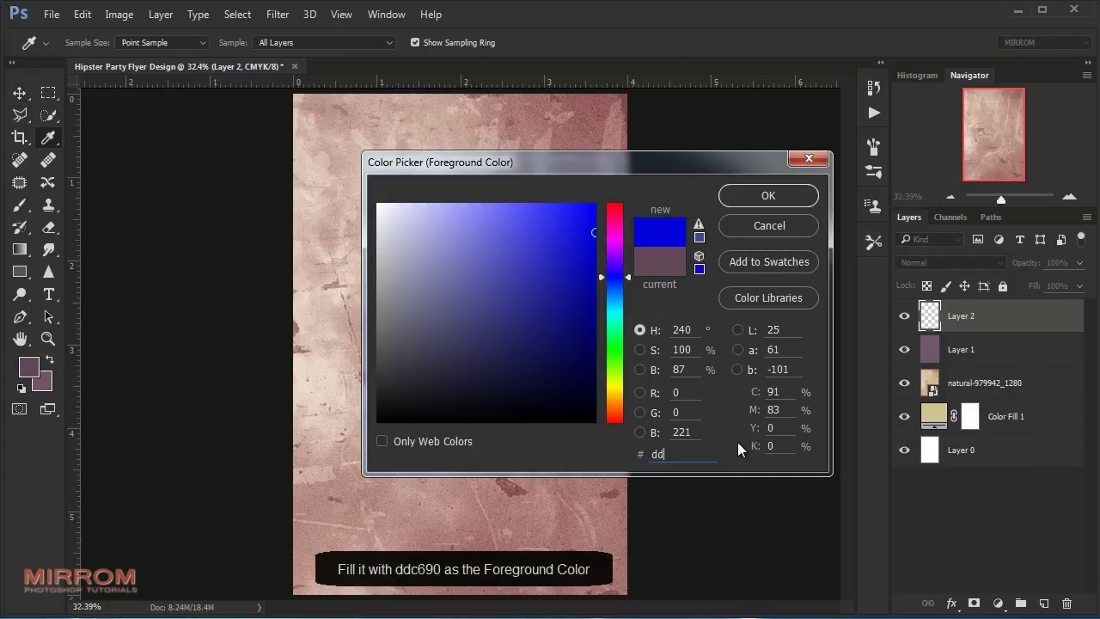
text(c690)
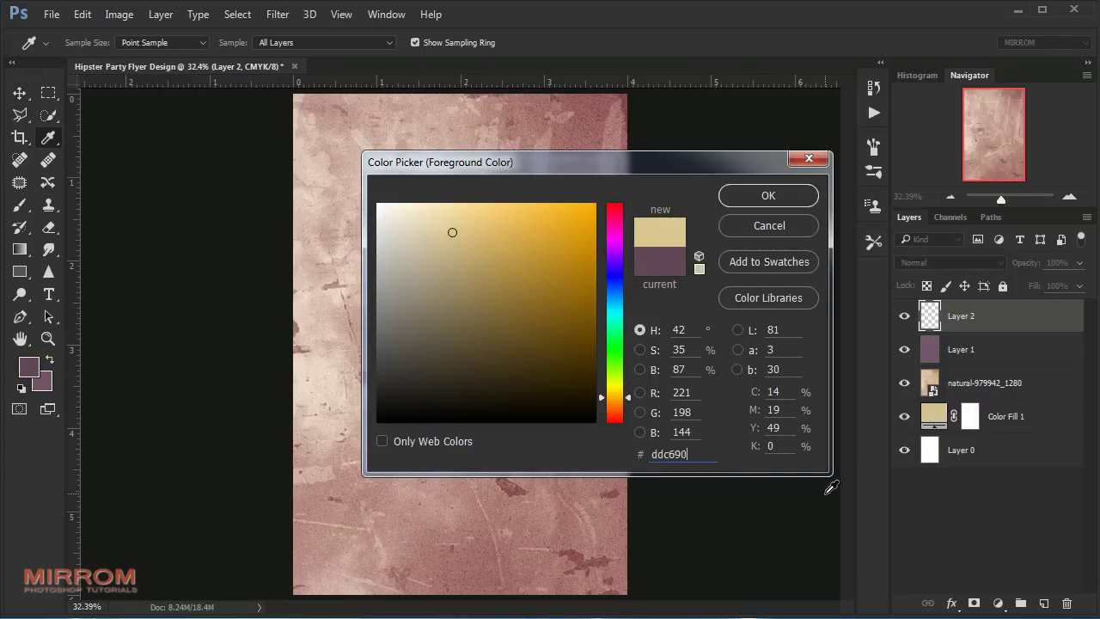
drag(700, 454, 650, 453)
click(729, 197)
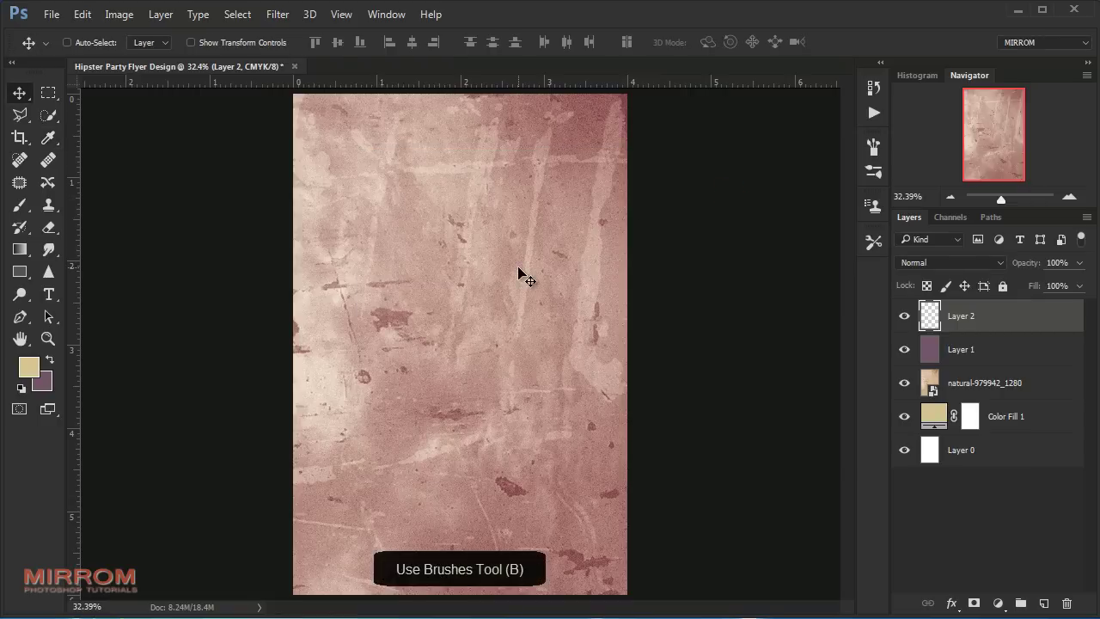
Step: Paint soft tan across most of Layer 2 with a 600 px soft round brush at reduced opacity
click(19, 205)
click(77, 203)
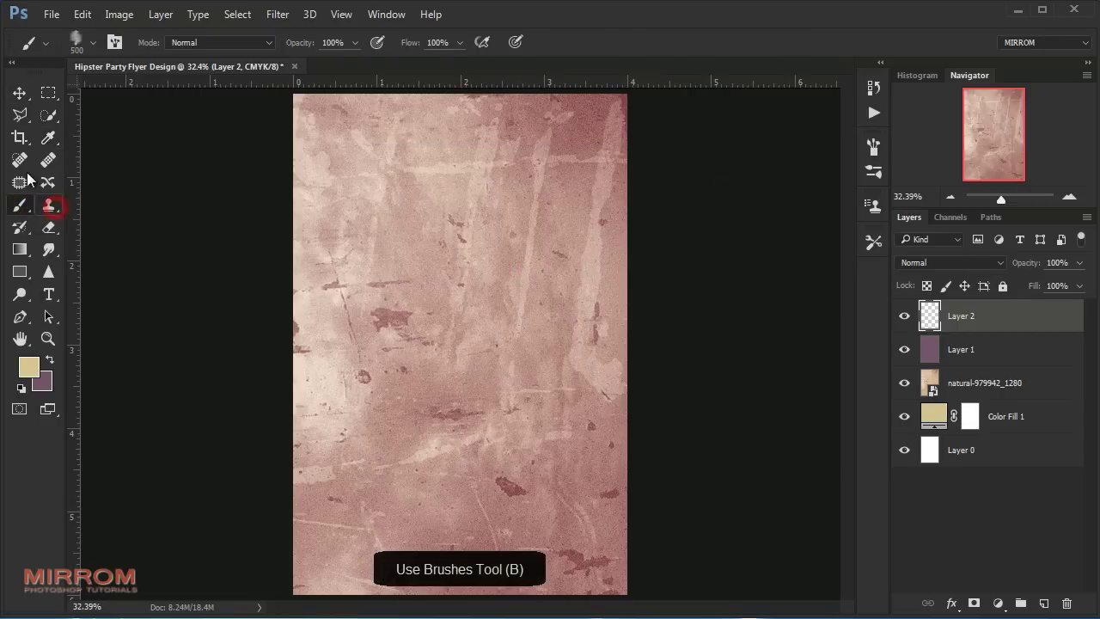
click(88, 40)
scroll(167, 253, down, 8)
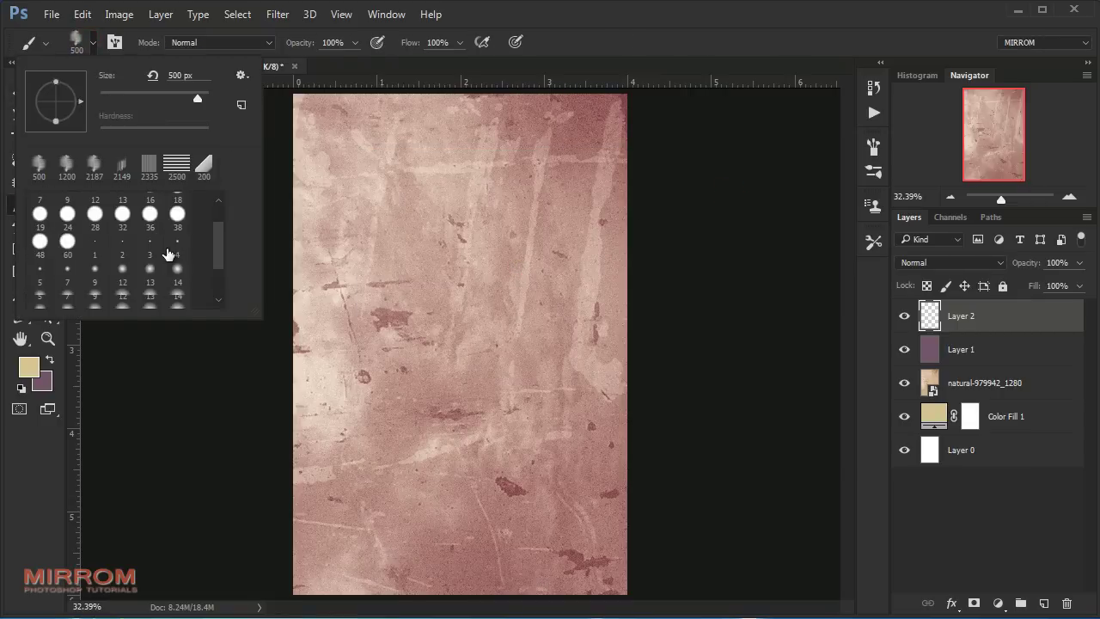
scroll(103, 266, down, 3)
click(40, 292)
click(136, 367)
click(303, 220)
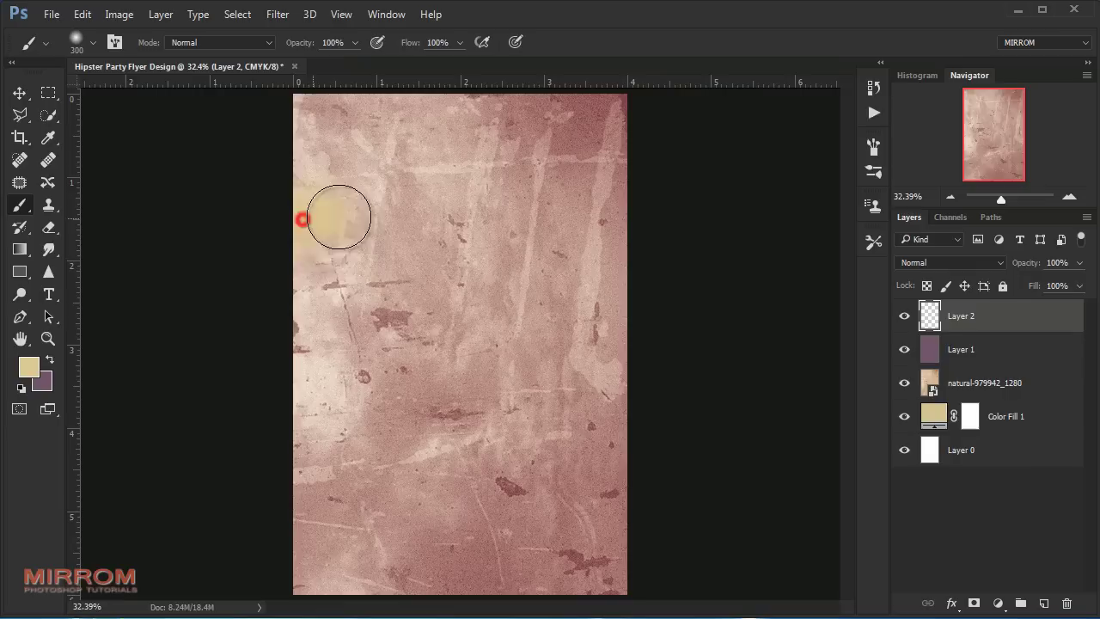
key(ctrl+z)
key(bracketright)
key(bracketright)
key(bracketright)
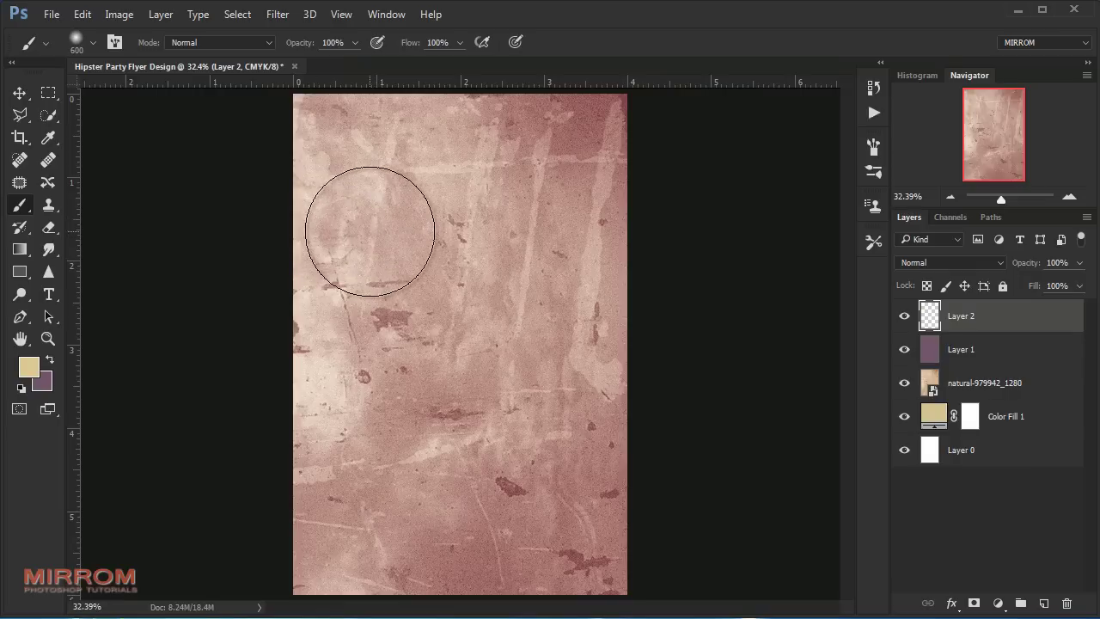
drag(355, 42, 350, 67)
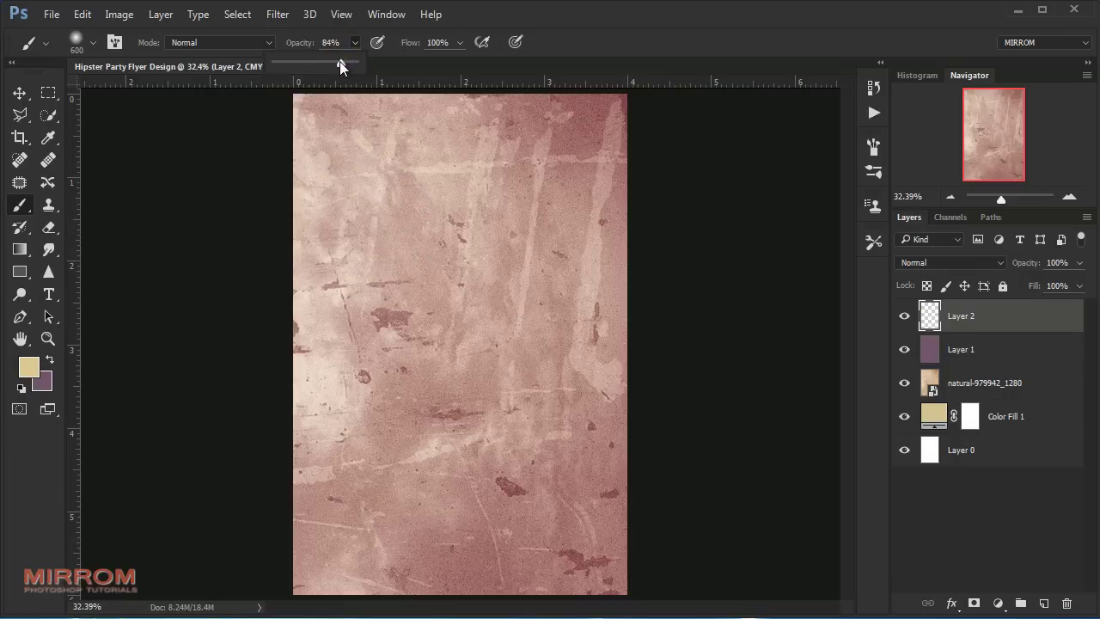
mouse_move(290, 135)
mouse_down()
mouse_move(381, 128)
mouse_move(339, 186)
mouse_move(432, 184)
mouse_move(438, 307)
mouse_move(321, 418)
mouse_move(532, 321)
mouse_move(346, 513)
mouse_move(476, 479)
mouse_move(543, 235)
mouse_move(389, 349)
mouse_move(332, 258)
mouse_move(393, 270)
mouse_move(386, 344)
mouse_move(430, 443)
mouse_move(418, 319)
mouse_move(263, 442)
mouse_up()
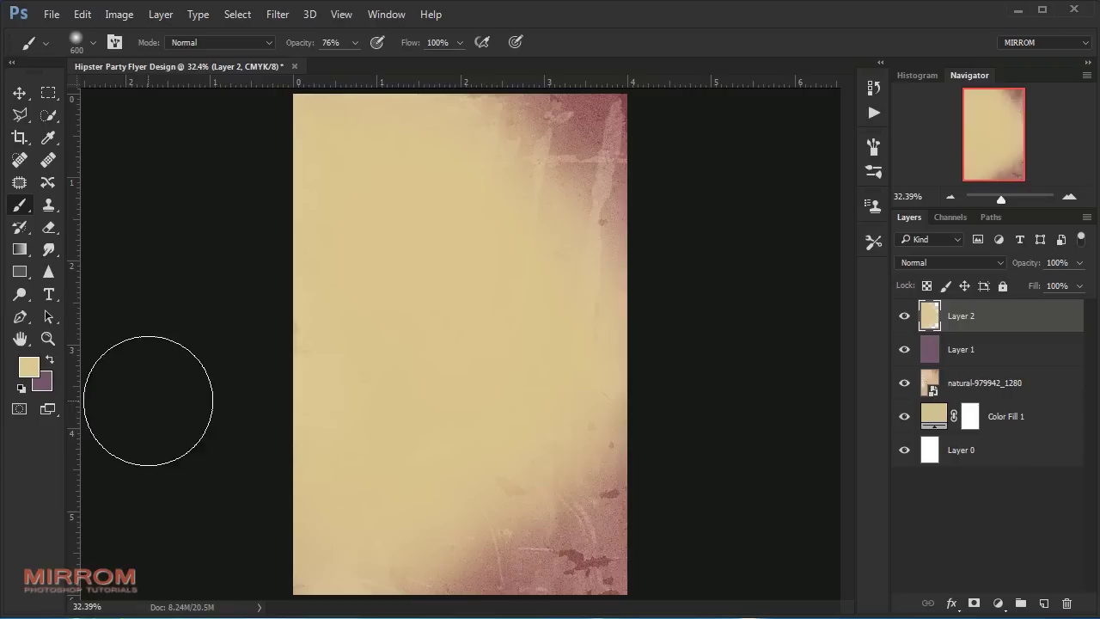
Step: Lower Layer 2's opacity to 74%
key(v)
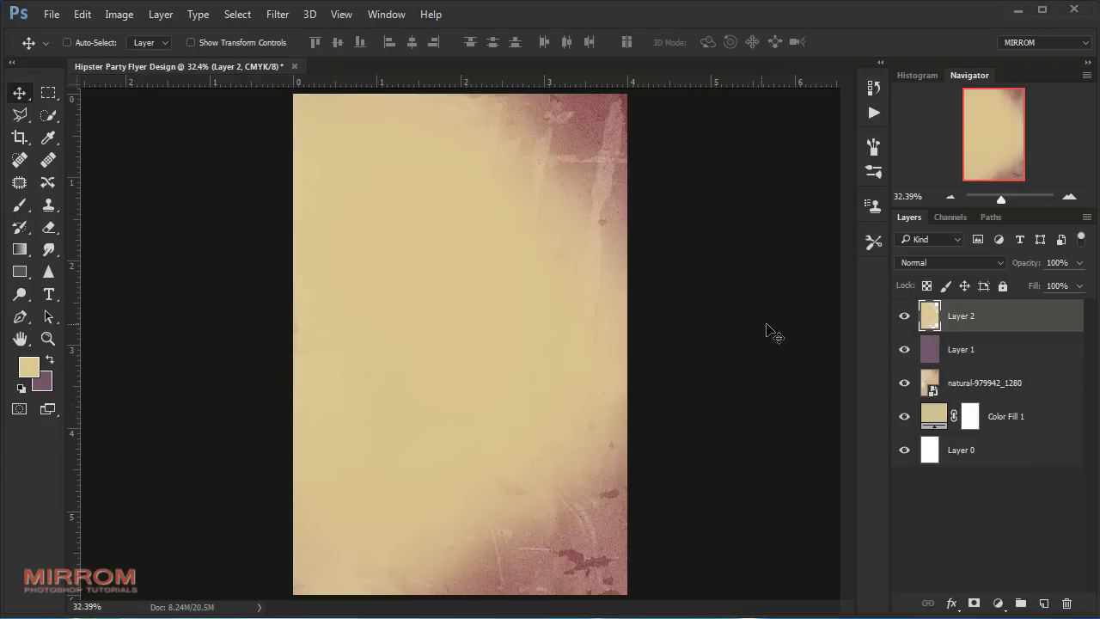
click(1080, 262)
drag(1080, 283, 1079, 287)
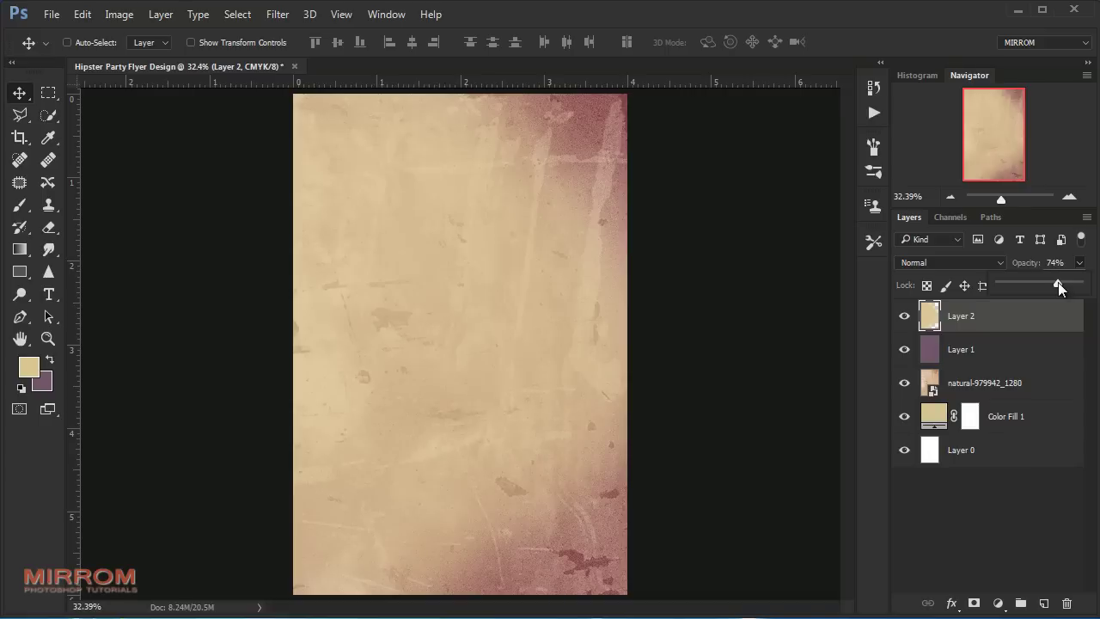
click(742, 307)
shift+click(1016, 457)
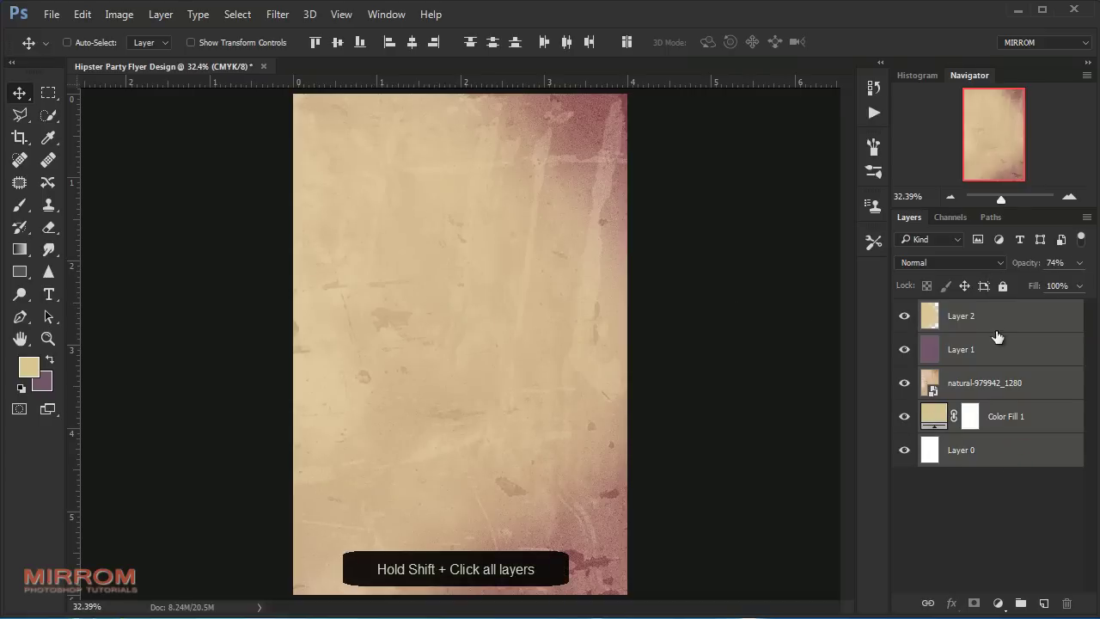
Step: Group the five selected layers and rename the group Background
click(1020, 604)
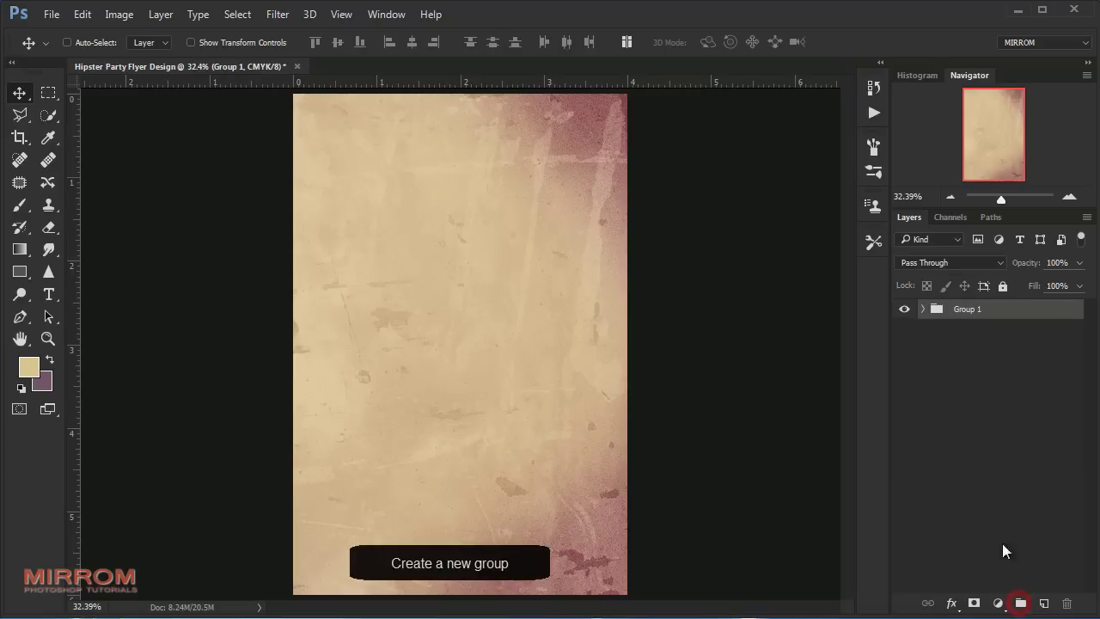
double_click(966, 310)
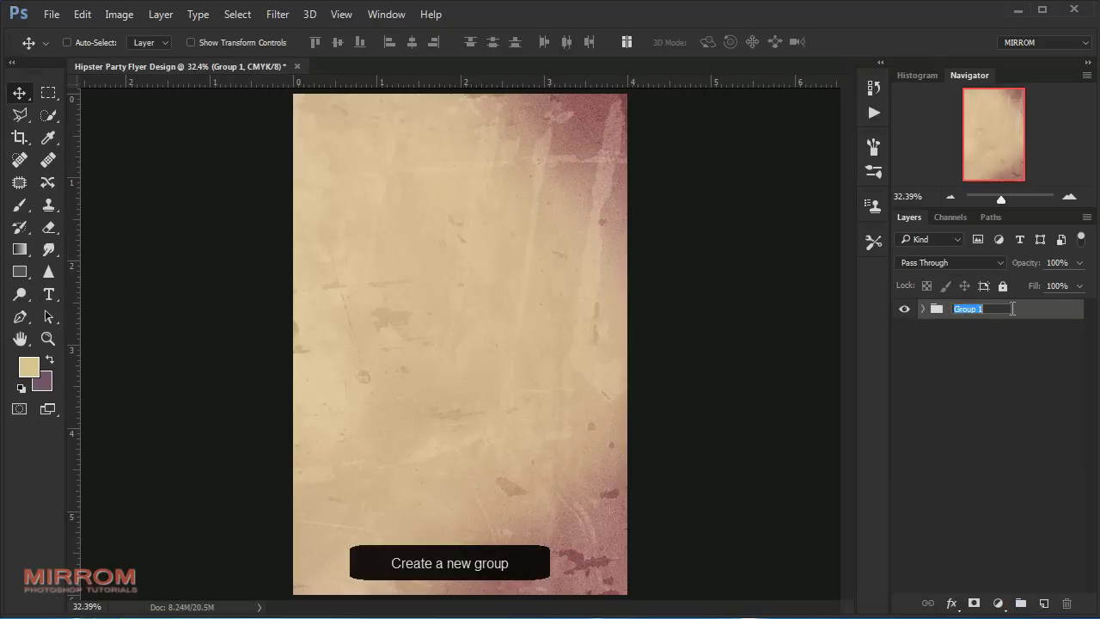
text(Background)
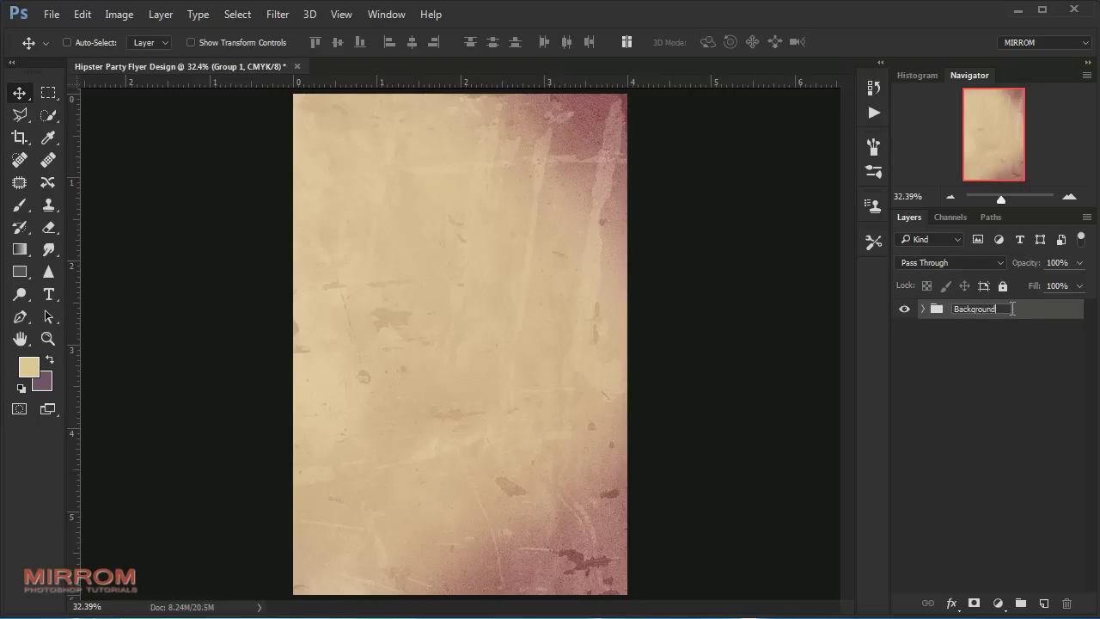
key(Return)
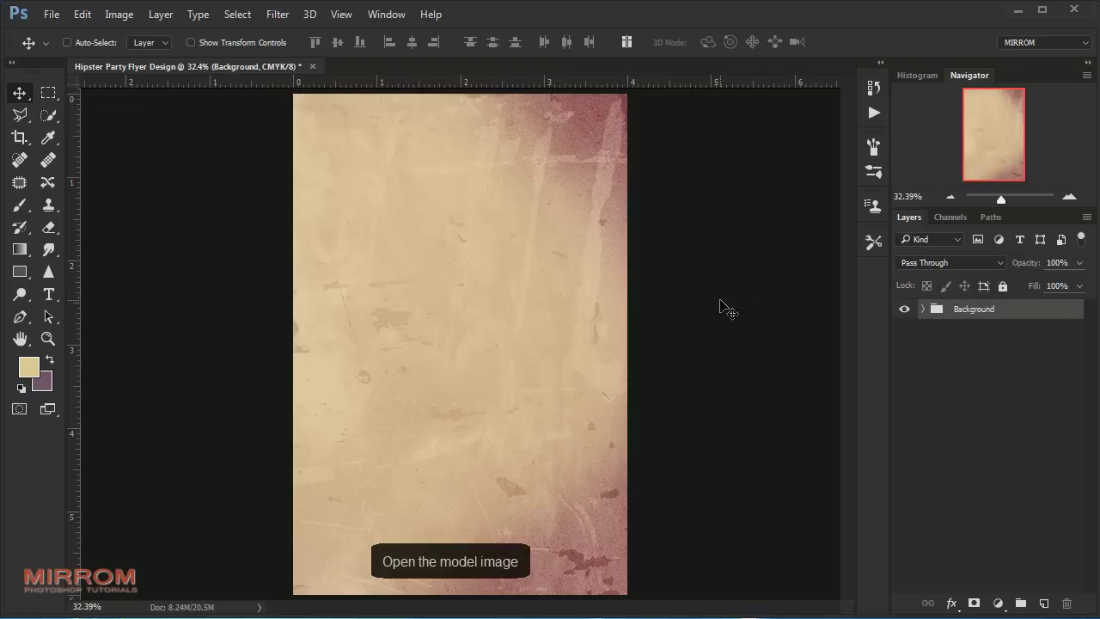
click(52, 16)
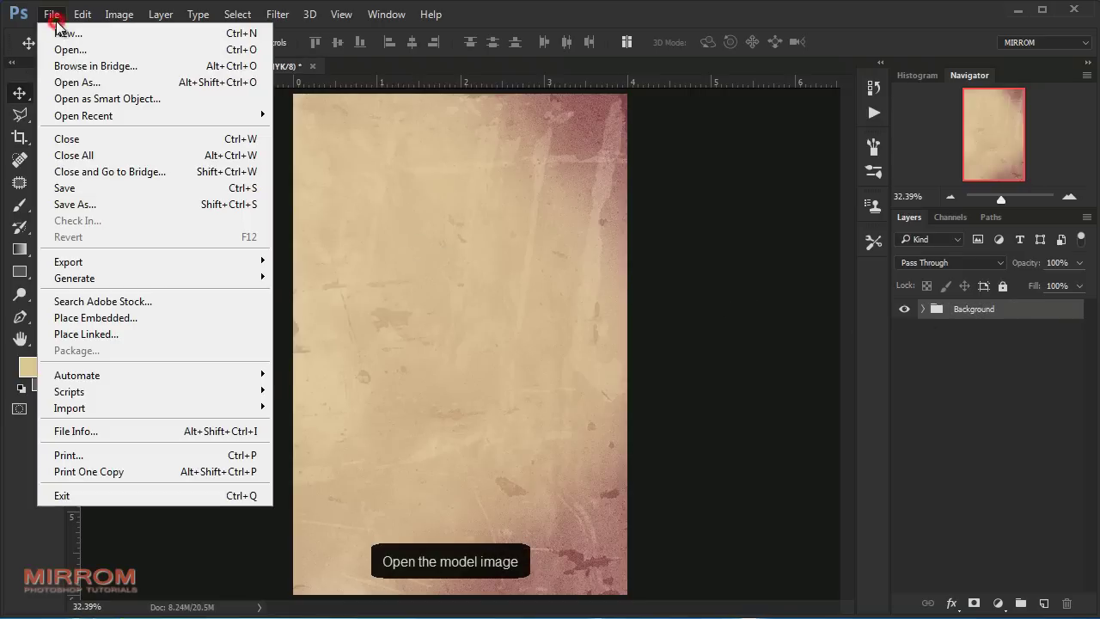
Step: Open phone-875488_1920.jpg, quick-select the bearded man, and mask out the sky
click(121, 49)
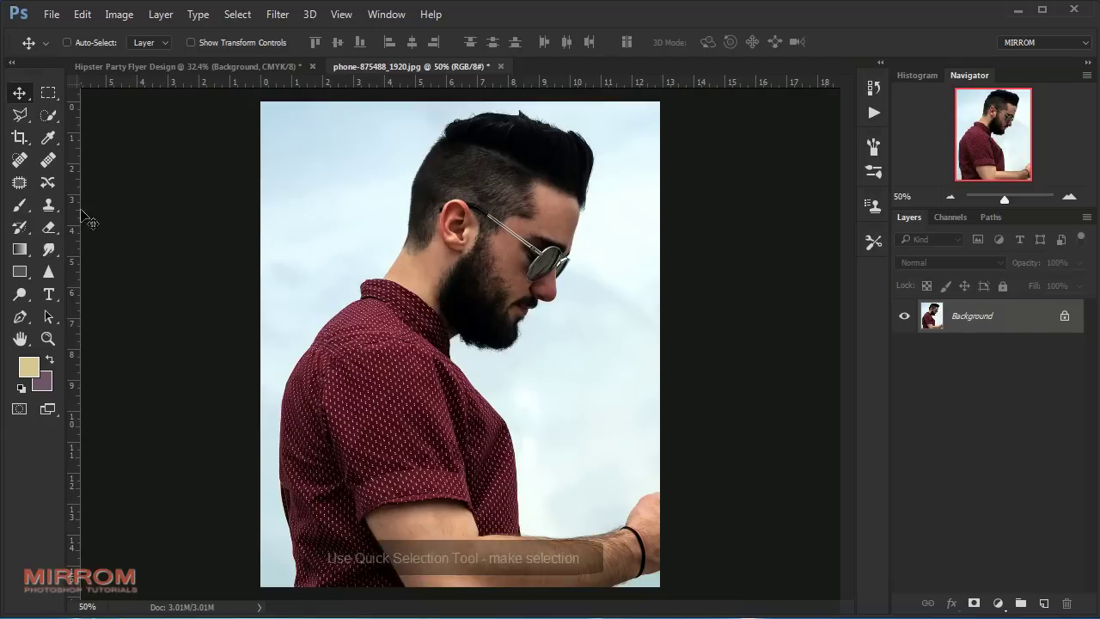
click(48, 114)
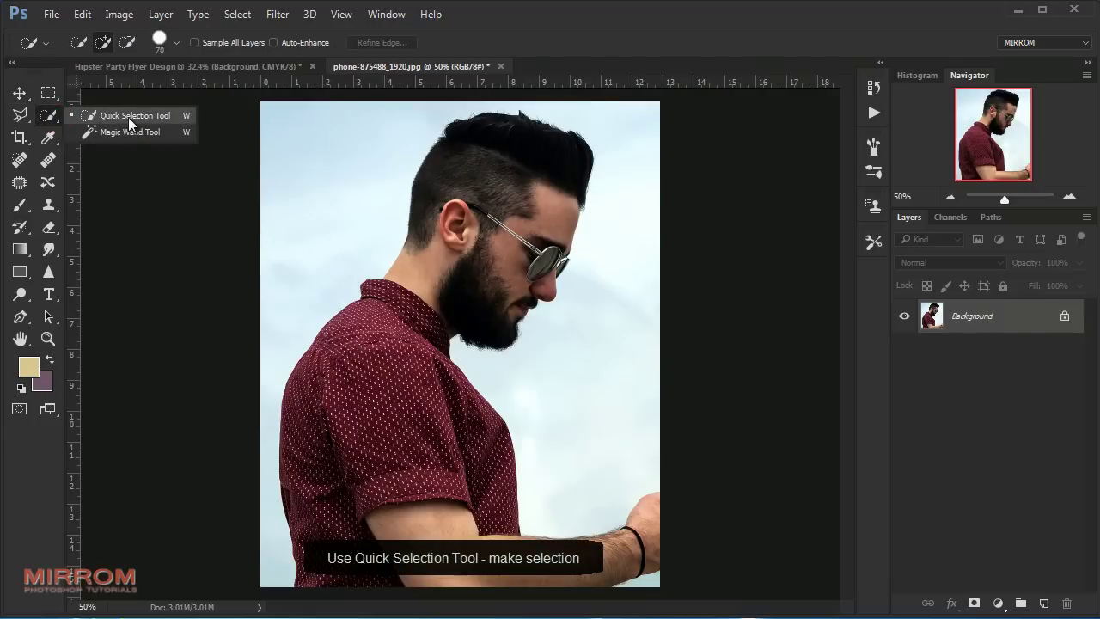
click(128, 117)
mouse_move(391, 453)
mouse_down()
mouse_move(390, 406)
mouse_move(435, 327)
mouse_move(466, 472)
mouse_move(678, 491)
mouse_up()
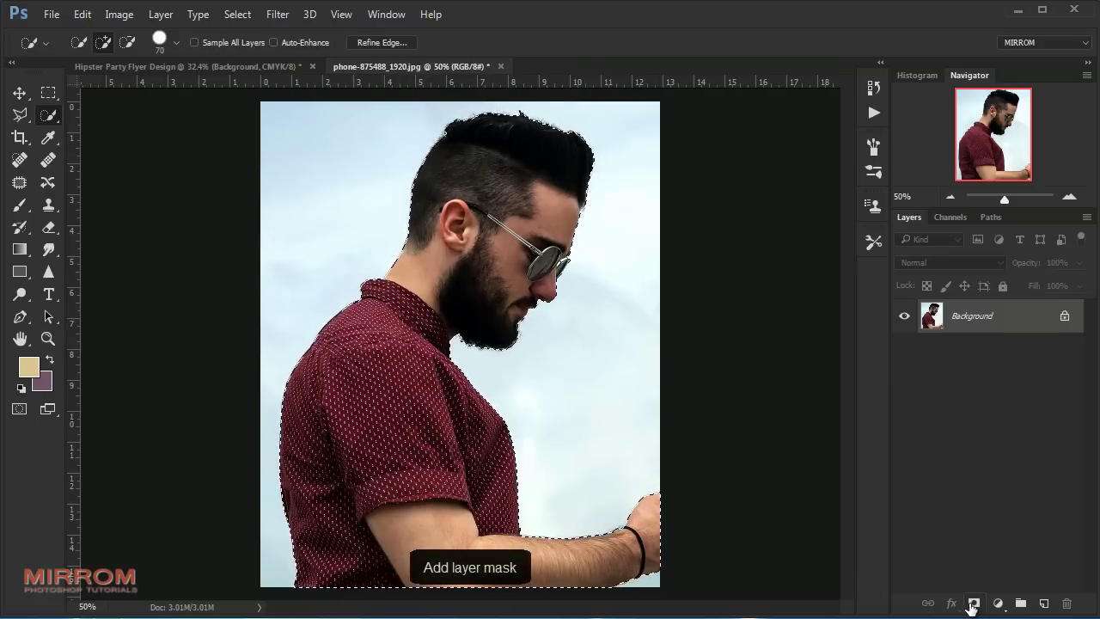
click(971, 607)
key(v)
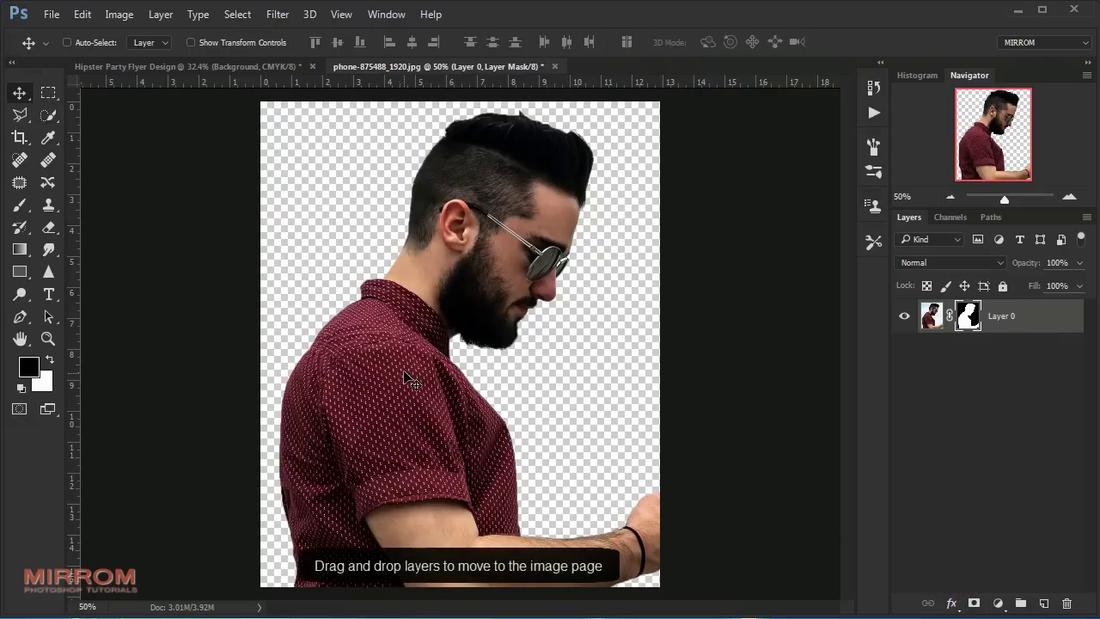
Step: Carry the masked man into the flyer, close the photo unsaved, and nudge him right
mouse_move(404, 365)
mouse_down()
mouse_move(428, 258)
mouse_move(545, 133)
mouse_up()
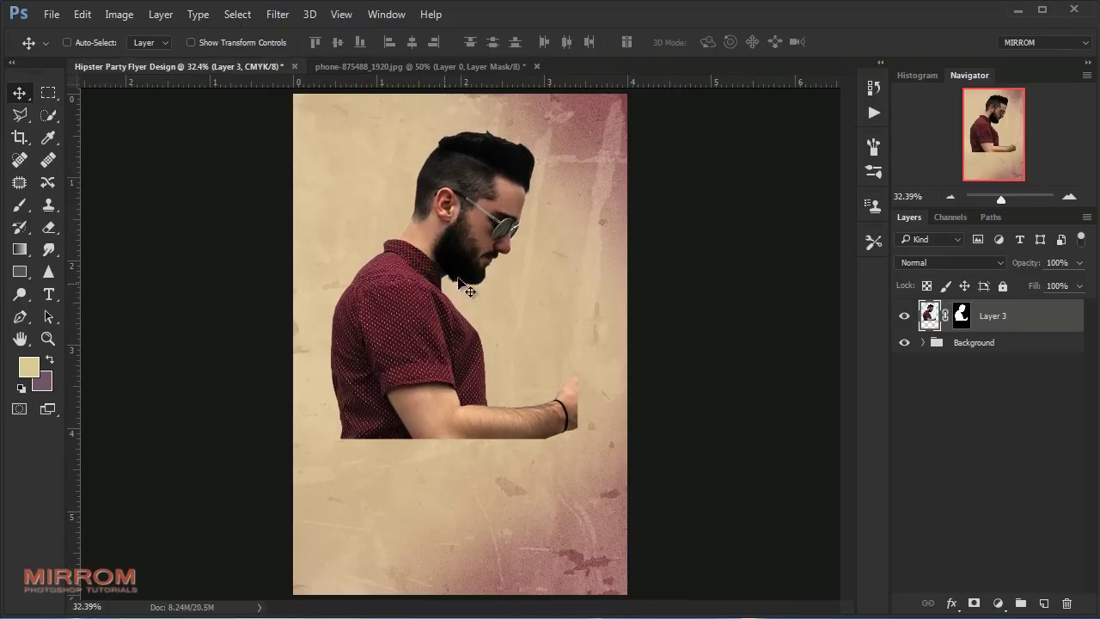
click(537, 66)
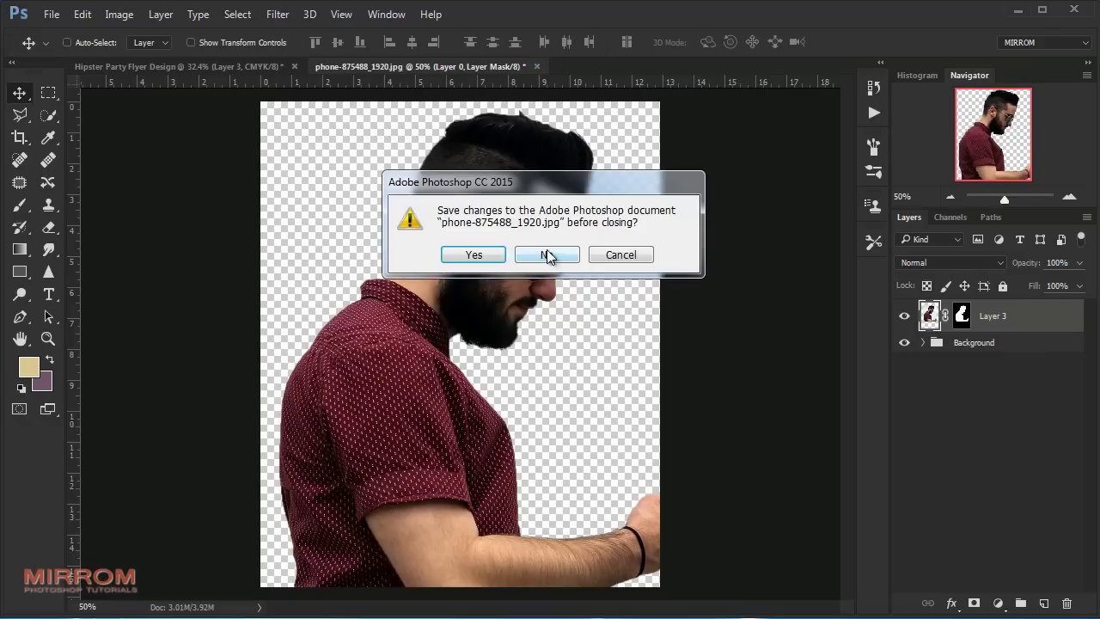
click(544, 252)
mouse_move(545, 252)
mouse_down()
mouse_move(515, 294)
mouse_move(494, 271)
mouse_move(539, 216)
mouse_up()
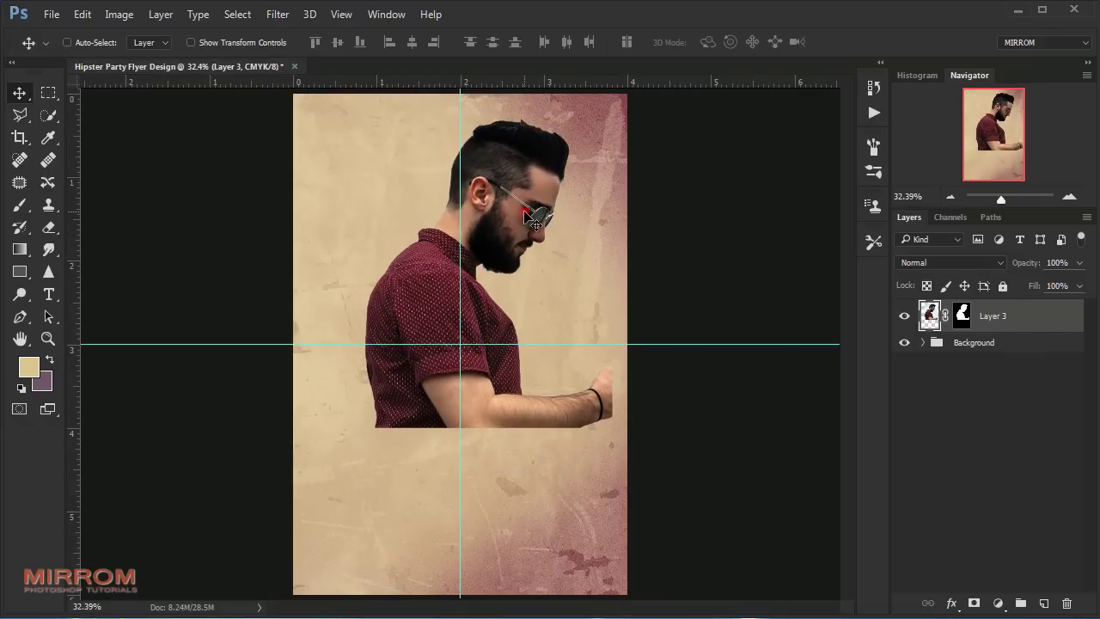
Step: Rotate the man about -6.5° and scale him up to 105%
key(ctrl+t)
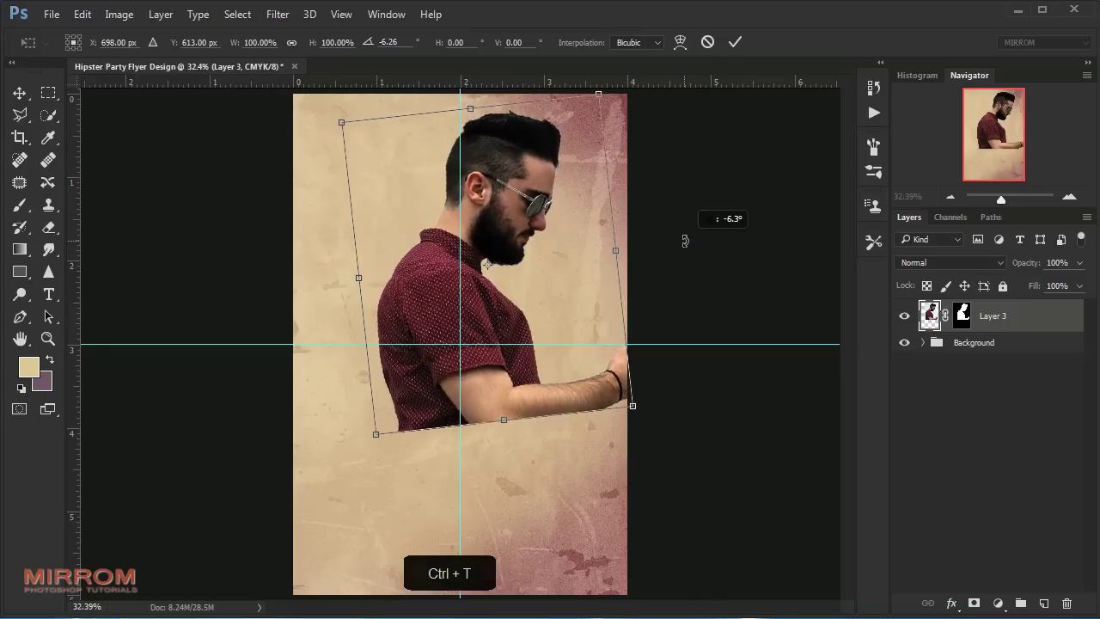
drag(663, 268, 685, 240)
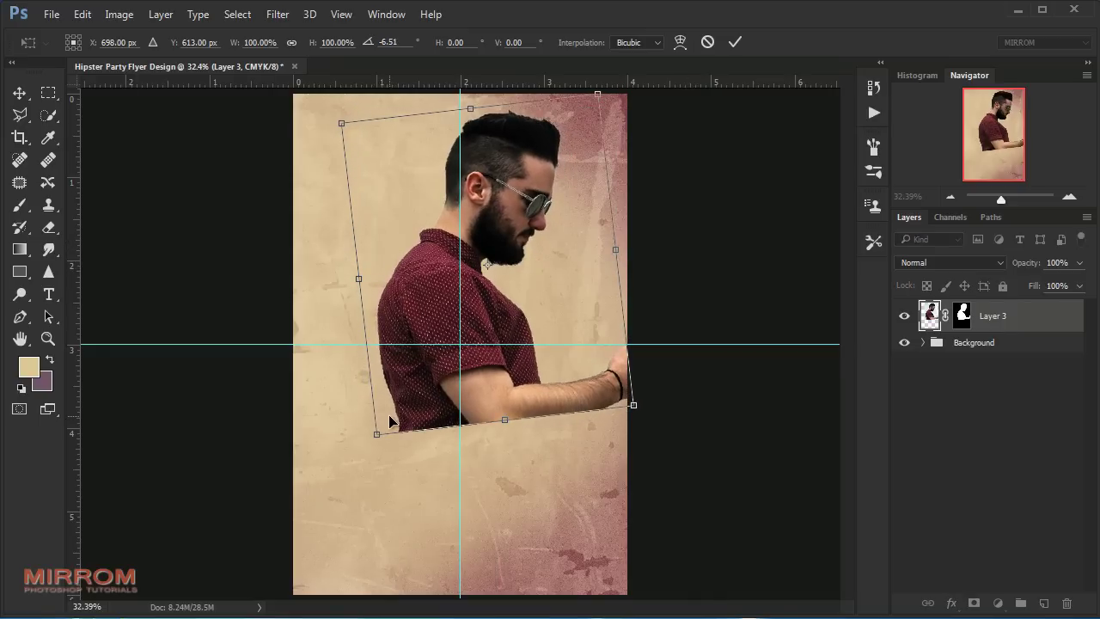
drag(376, 434, 366, 452)
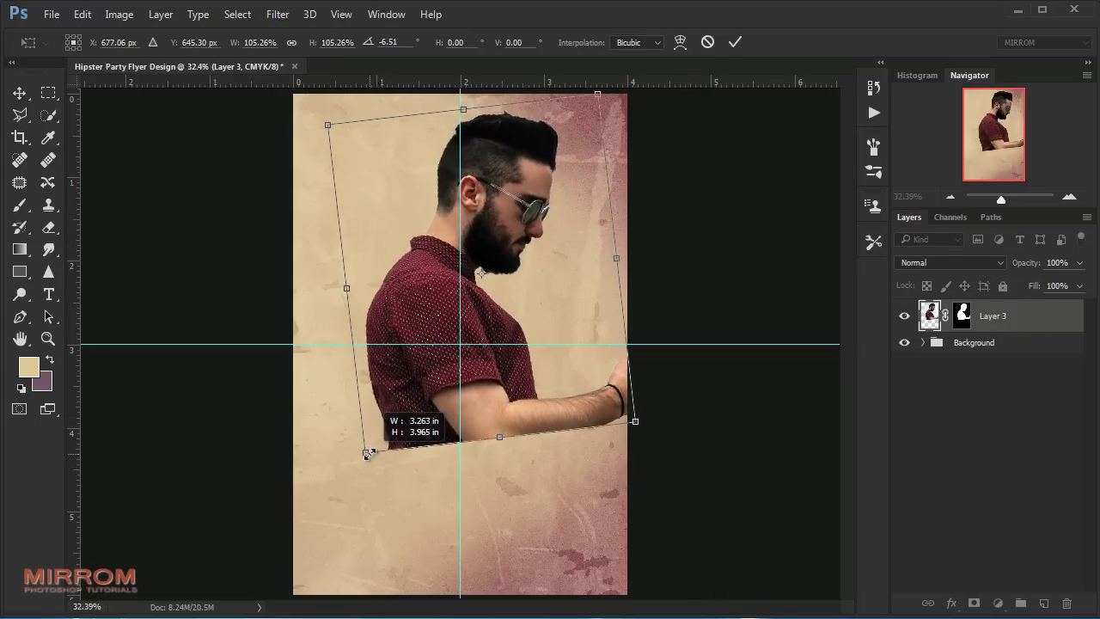
key(Return)
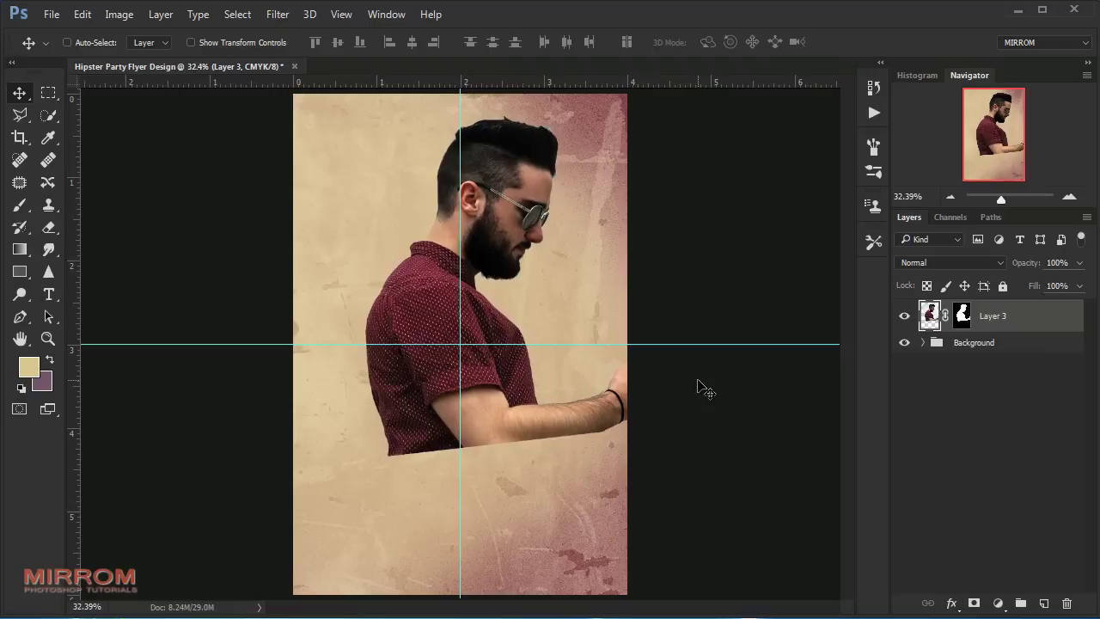
click(961, 318)
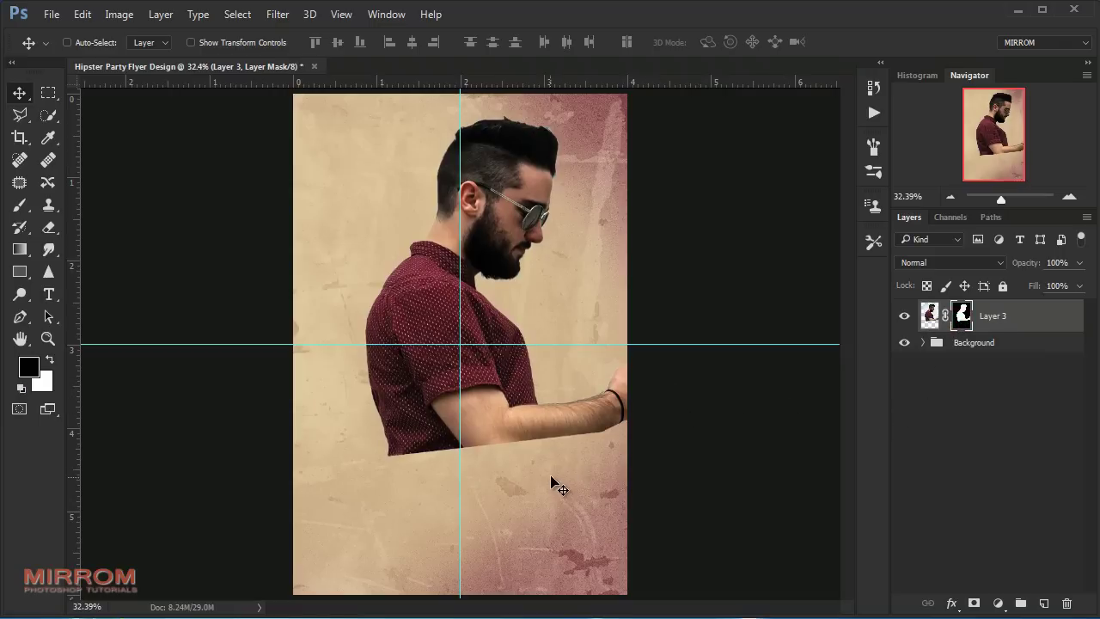
click(929, 318)
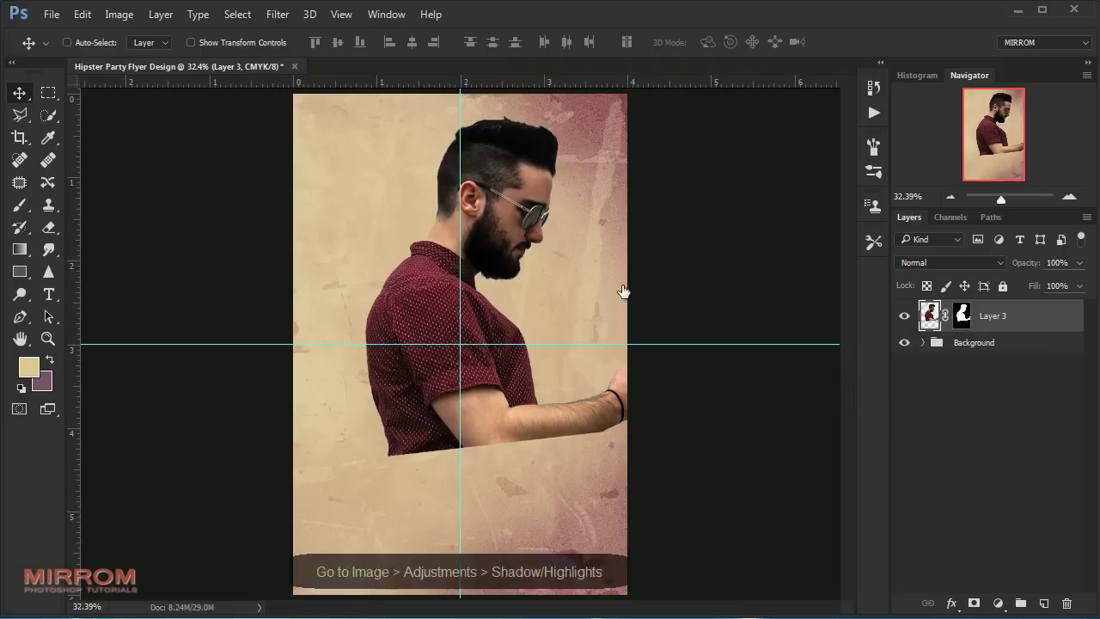
Step: Apply Shadows/Highlights to the man (highlights amount 74%, tone 59, stronger colour), then Auto Contrast
click(119, 15)
mouse_move(145, 58)
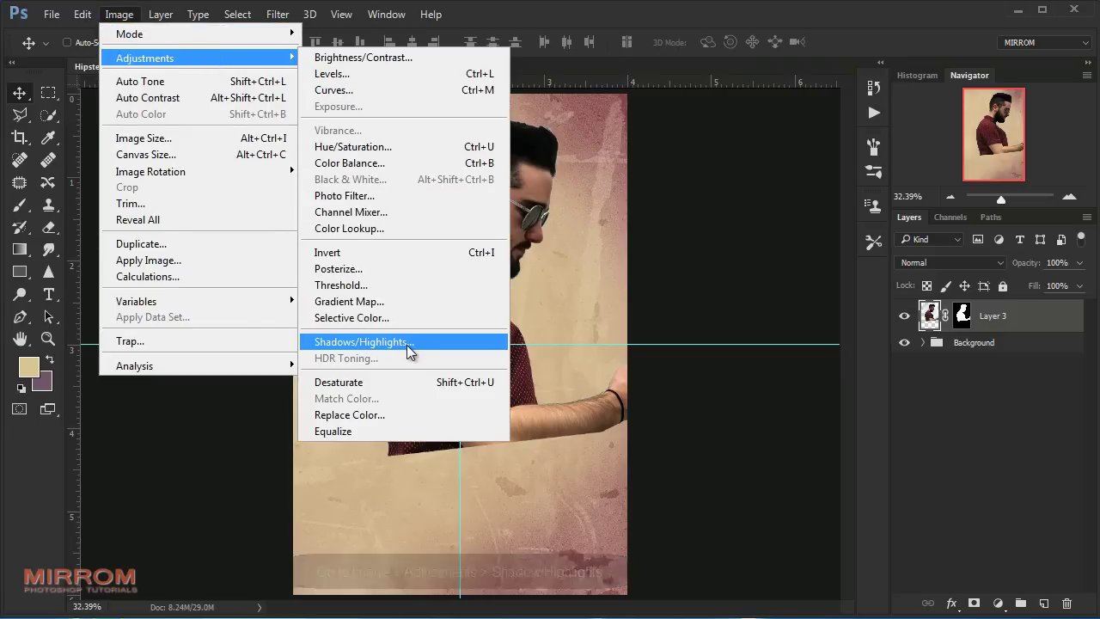
click(404, 343)
drag(528, 163, 729, 139)
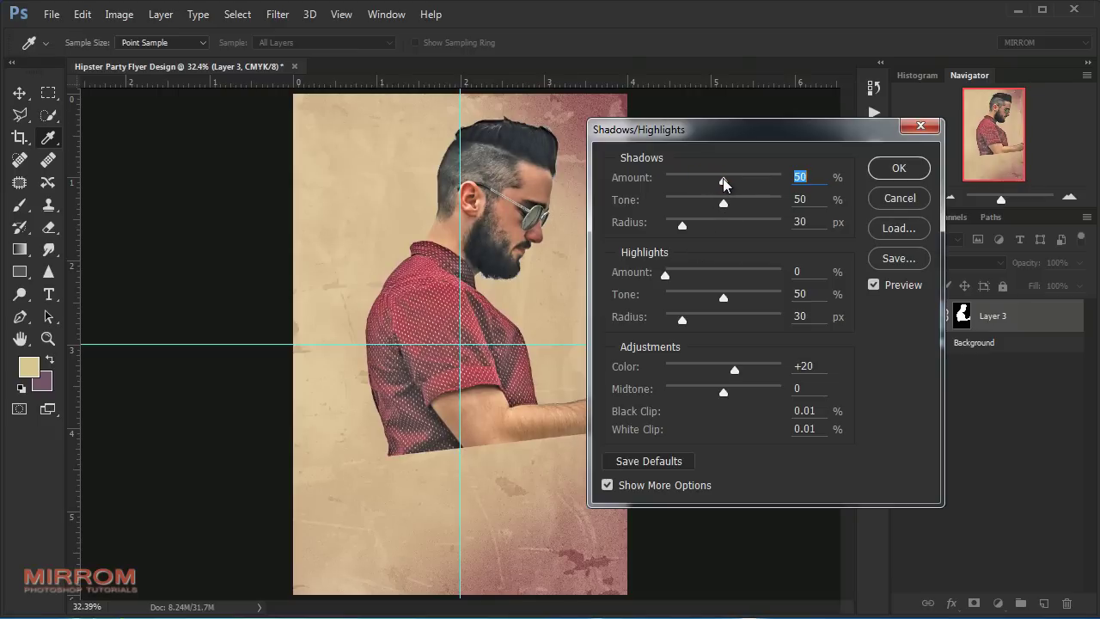
drag(723, 203, 686, 228)
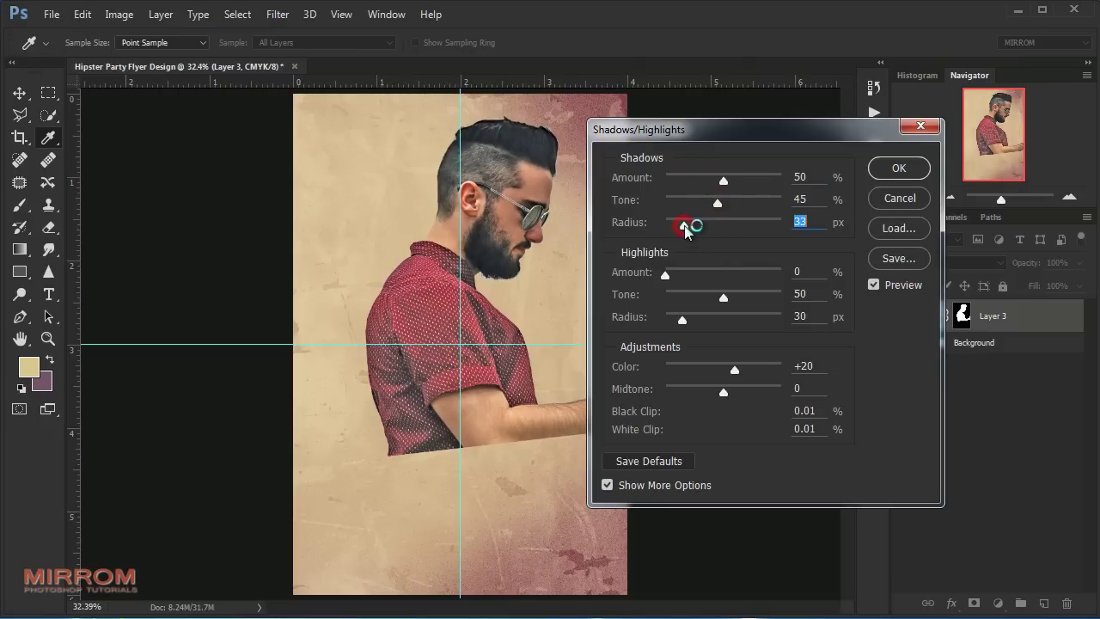
drag(665, 273, 754, 275)
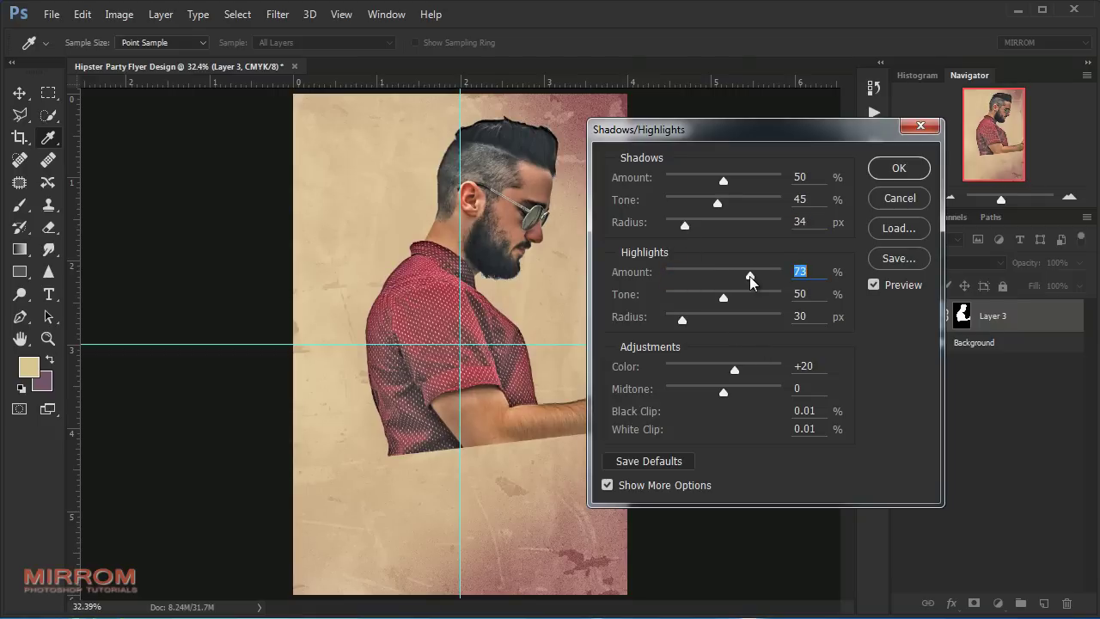
mouse_move(724, 298)
mouse_down()
mouse_move(734, 297)
mouse_move(698, 321)
mouse_up()
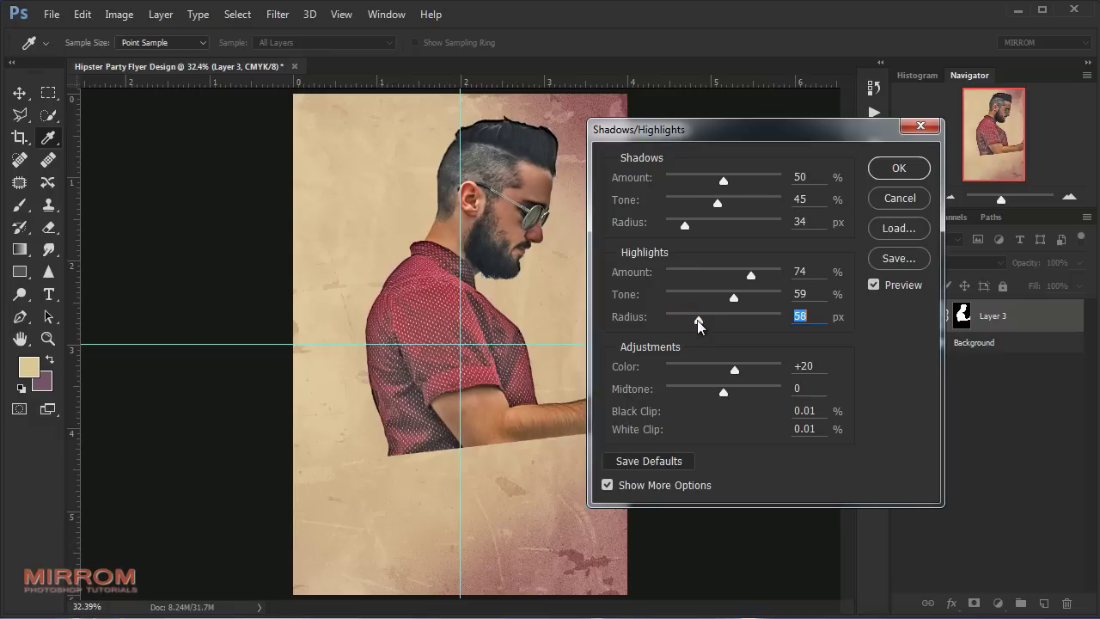
mouse_move(734, 369)
mouse_down()
mouse_move(722, 395)
mouse_move(741, 395)
mouse_up()
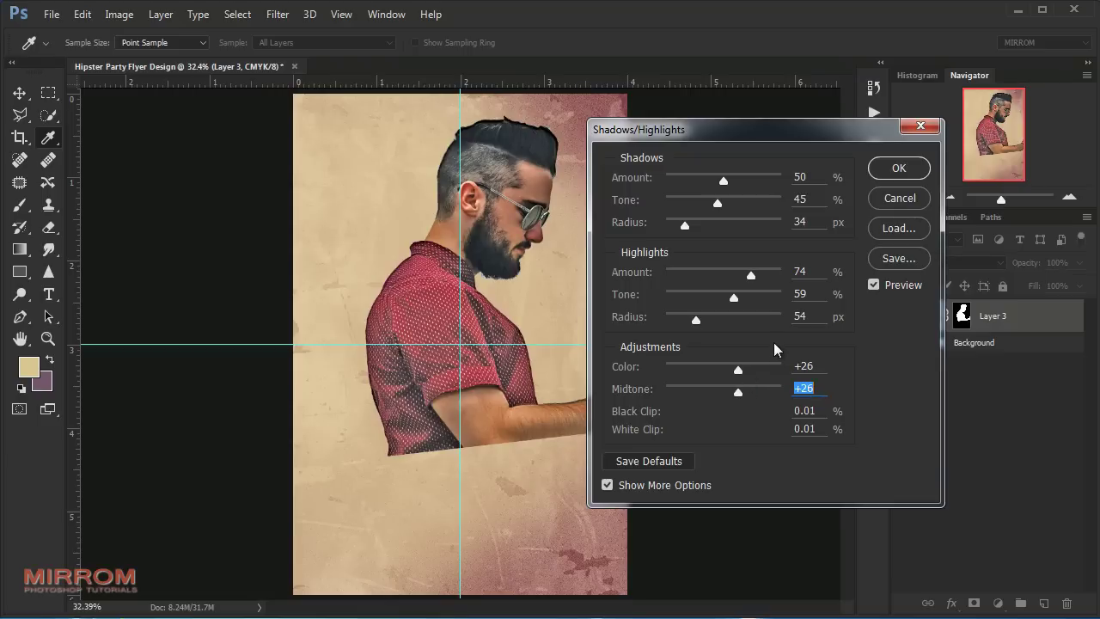
click(897, 169)
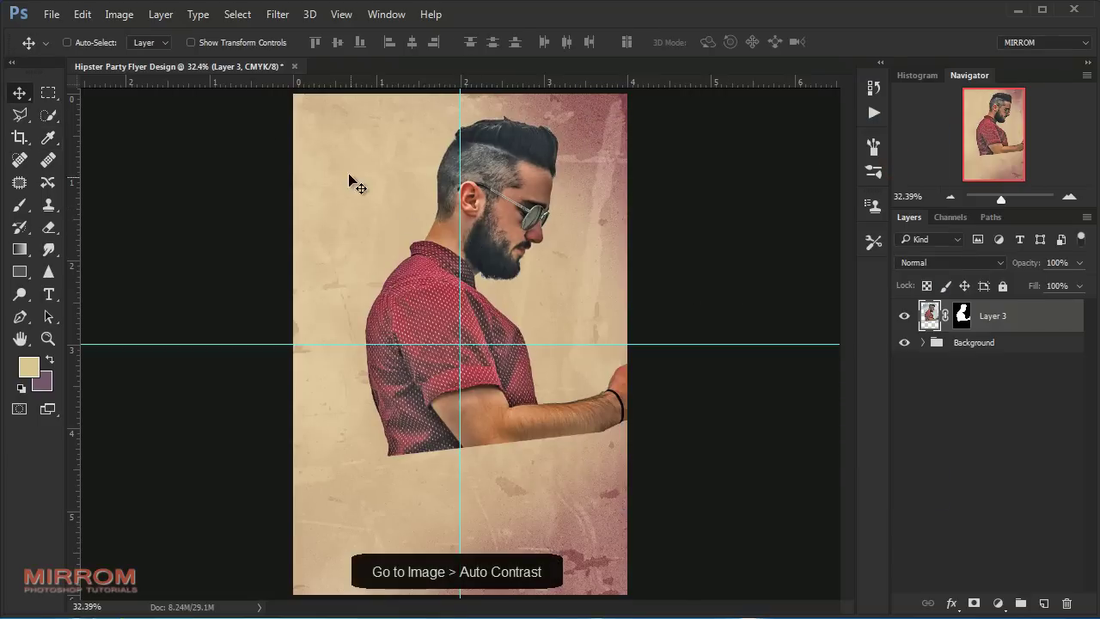
click(127, 16)
mouse_move(145, 58)
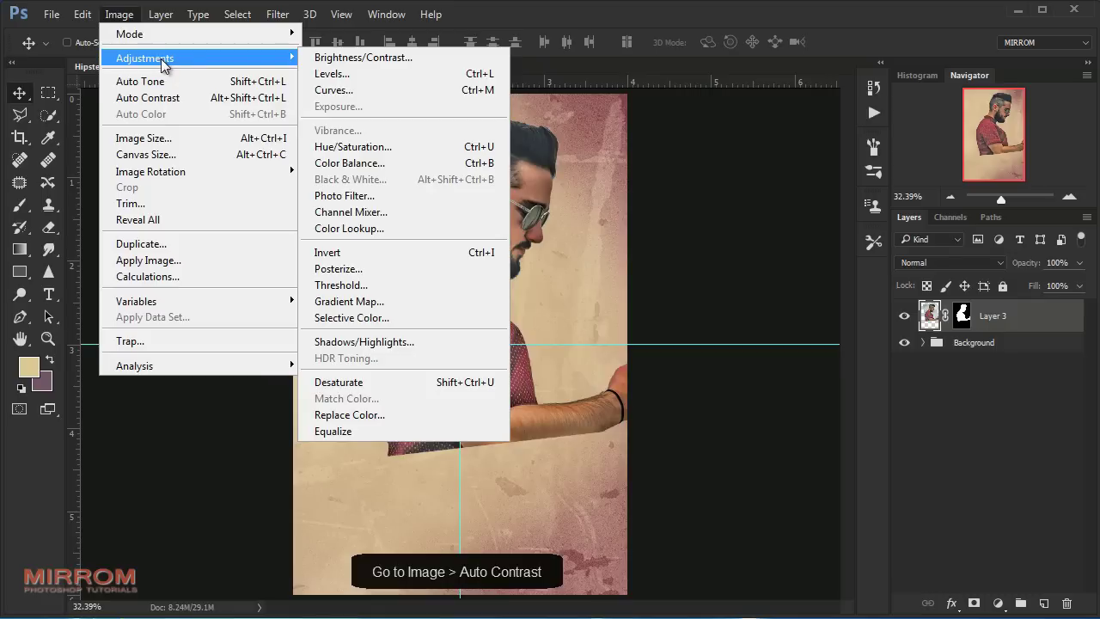
click(160, 99)
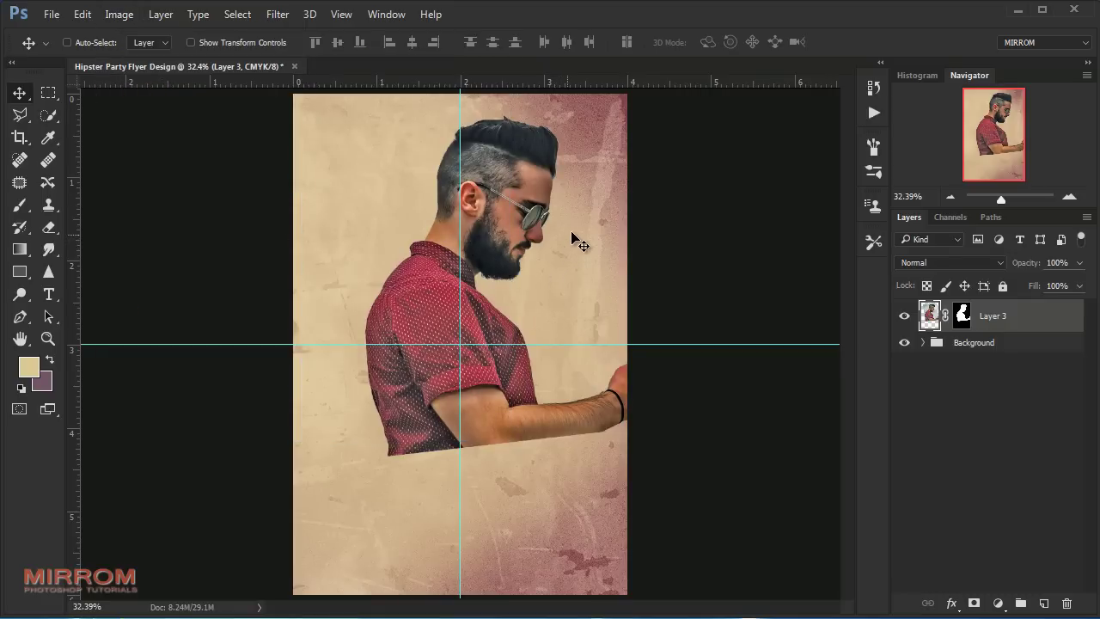
Step: Paint black on Layer 3's mask to fade out the hand and bracelet
click(961, 316)
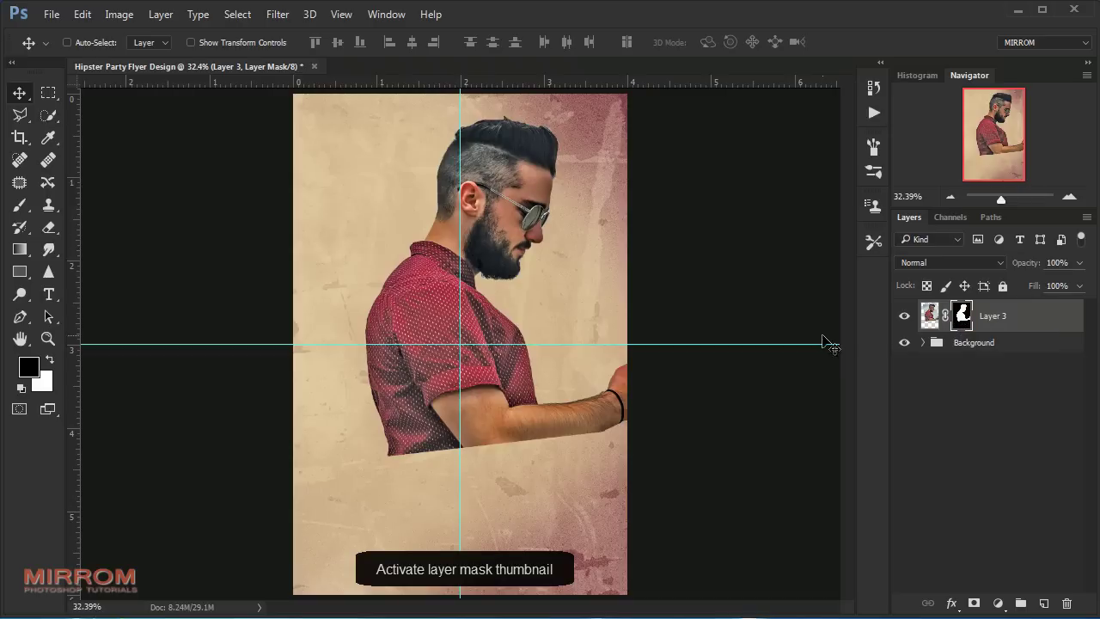
click(32, 218)
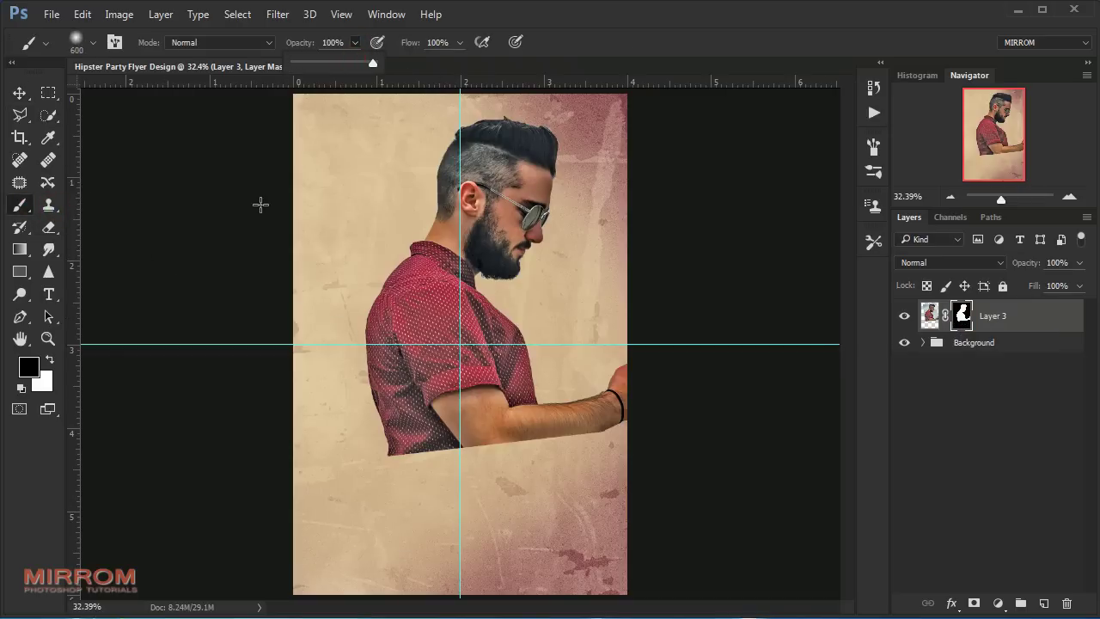
mouse_move(683, 430)
mouse_down()
mouse_move(692, 377)
mouse_move(412, 535)
mouse_move(329, 465)
mouse_up()
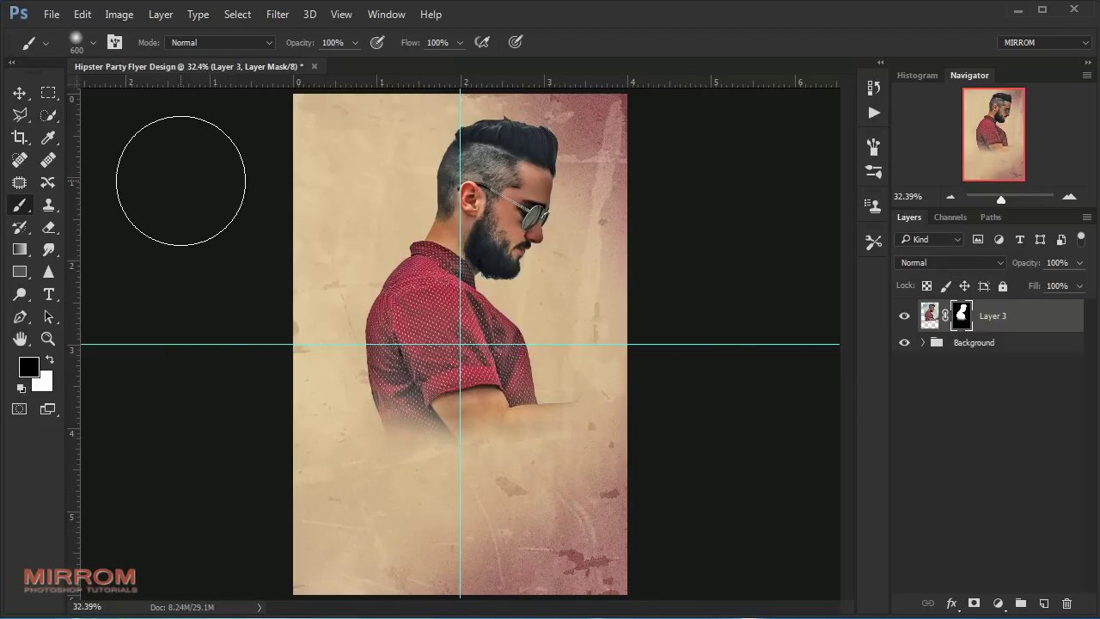
Step: Switch to the 2320 grunge brush at size 800 and fade out the lower shirt
click(92, 42)
scroll(206, 234, up, 5)
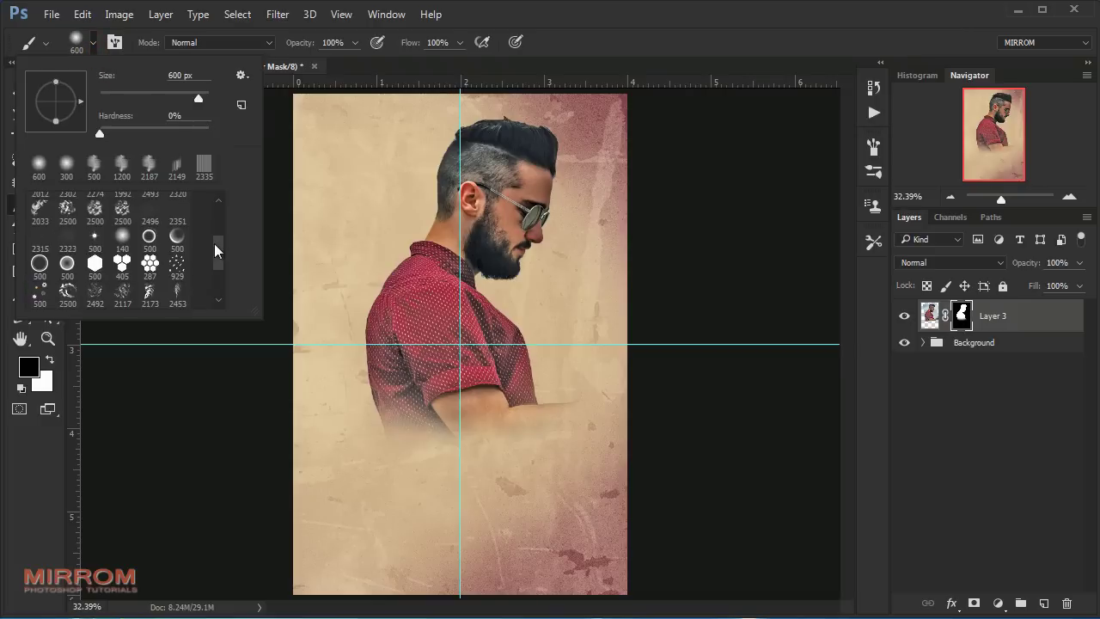
drag(219, 252, 219, 231)
click(177, 253)
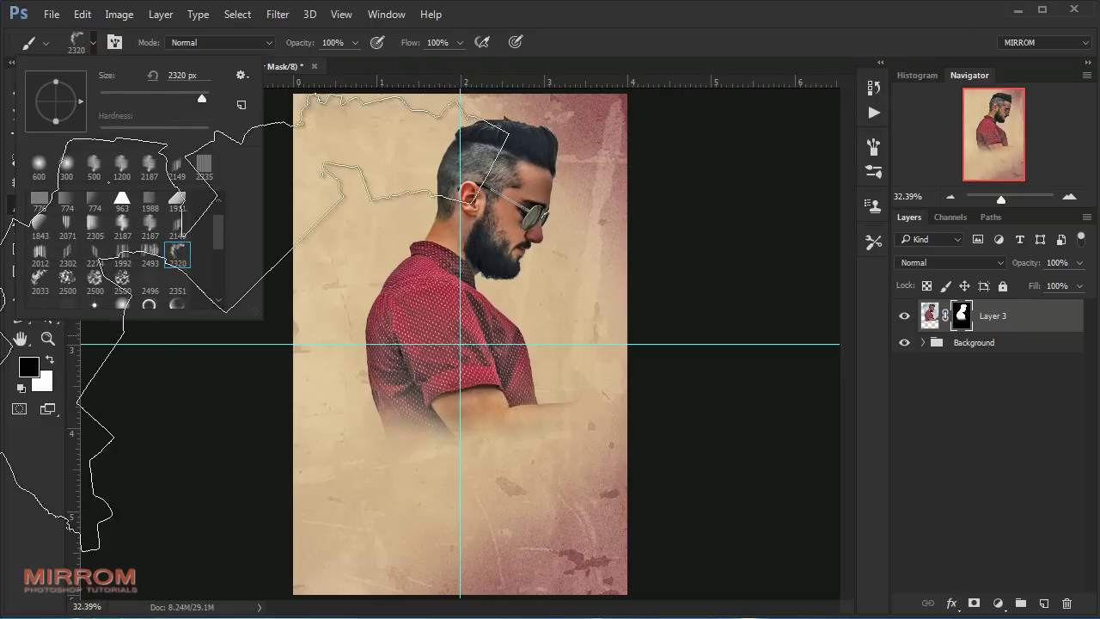
key(bracketleft)
key(bracketleft)
key(bracketleft)
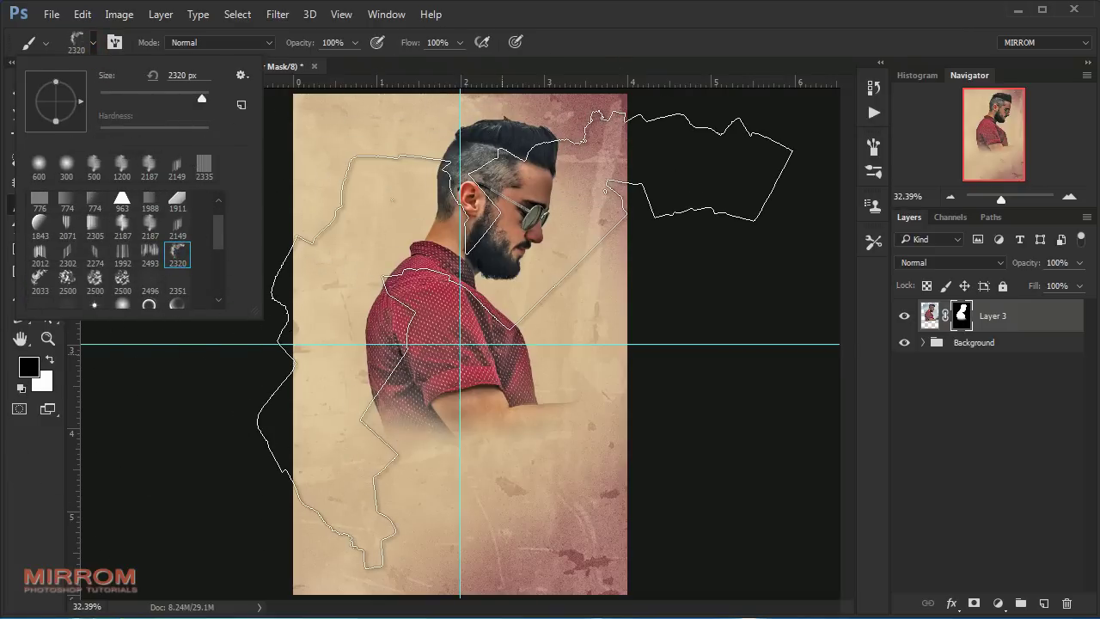
key(Return)
key(bracketleft)
key(bracketleft)
key(bracketleft)
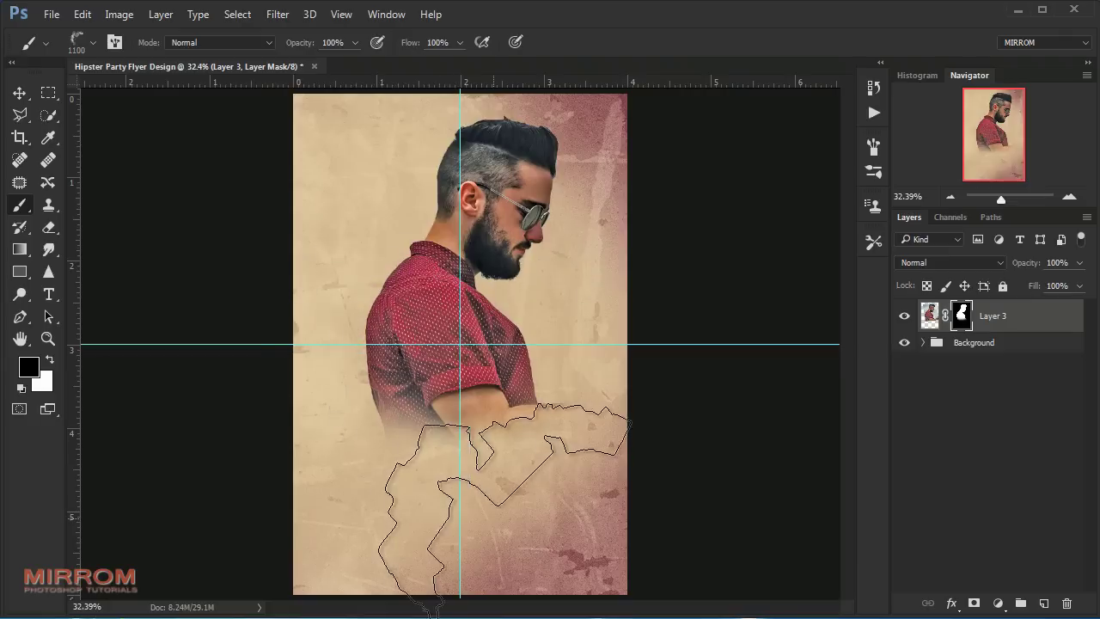
key(bracketleft)
key(bracketleft)
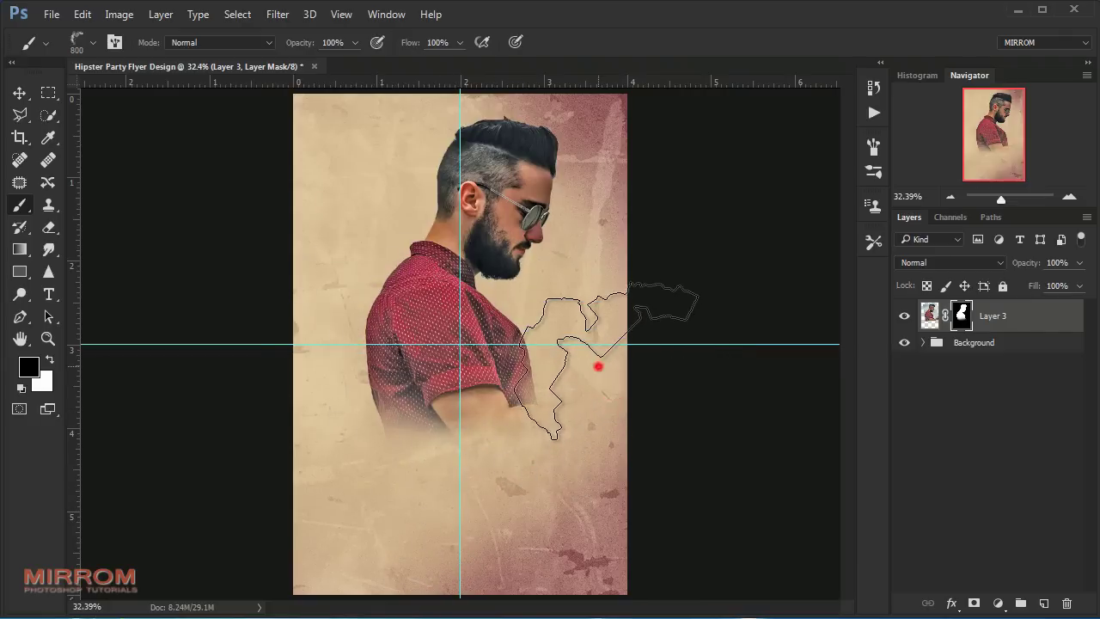
drag(567, 449, 406, 496)
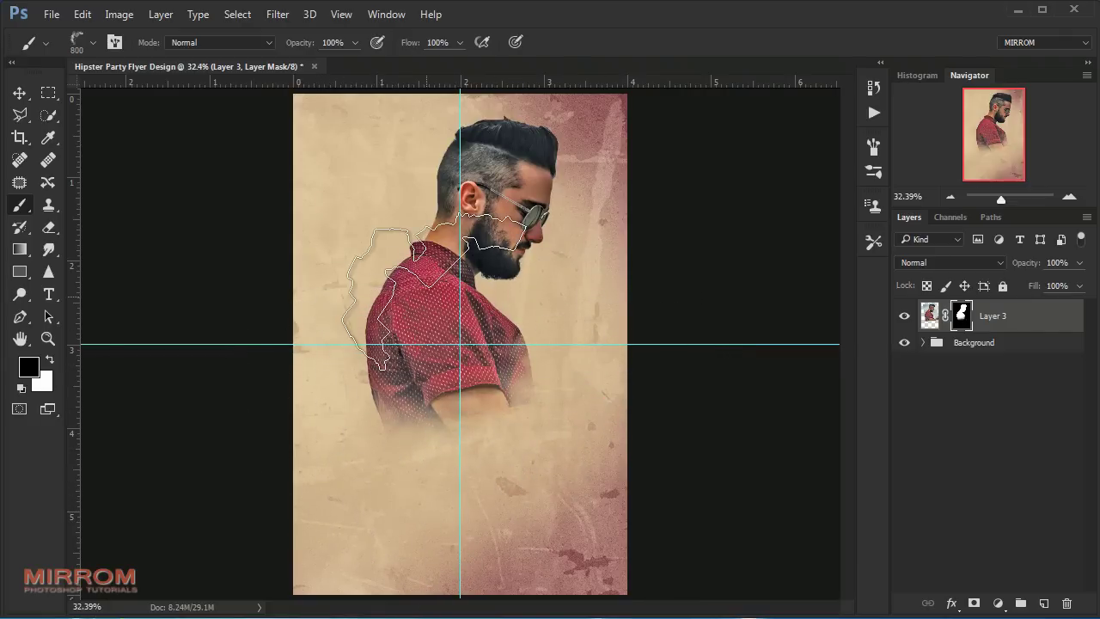
Step: Rotate the grunge brush tip and fade out more of the model's lower shirt
right_click(428, 298)
drag(499, 343, 453, 330)
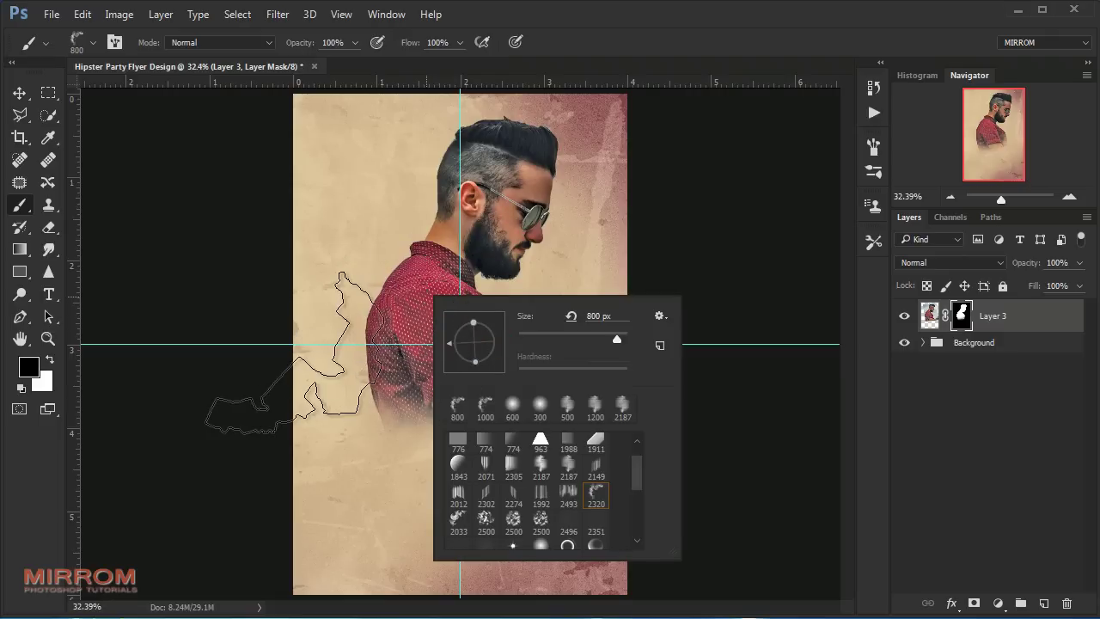
key(Return)
drag(319, 438, 296, 320)
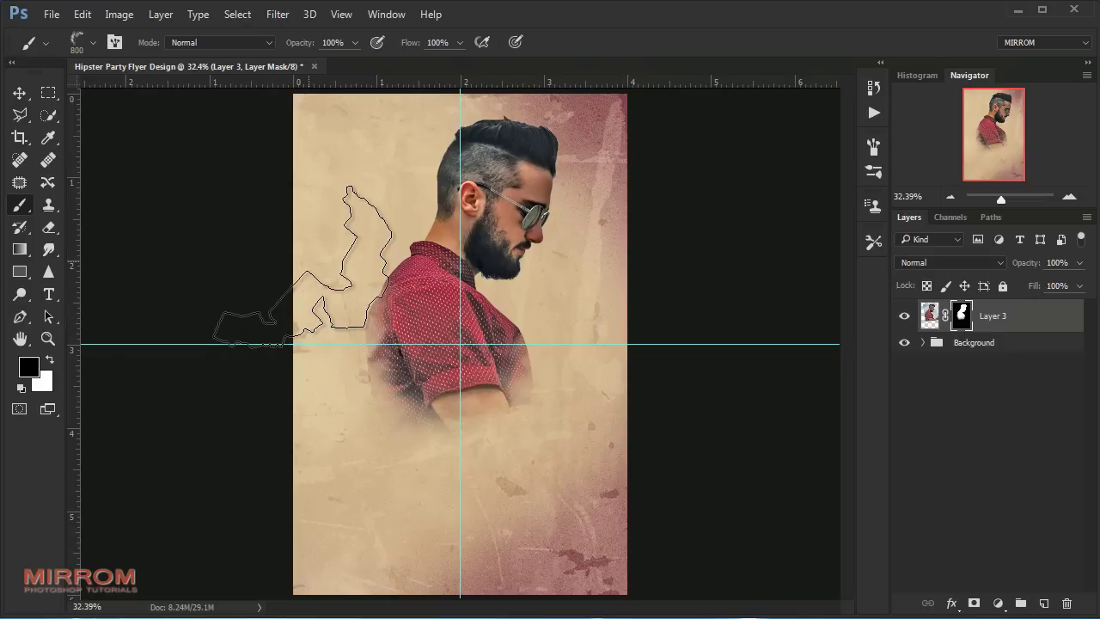
right_click(382, 313)
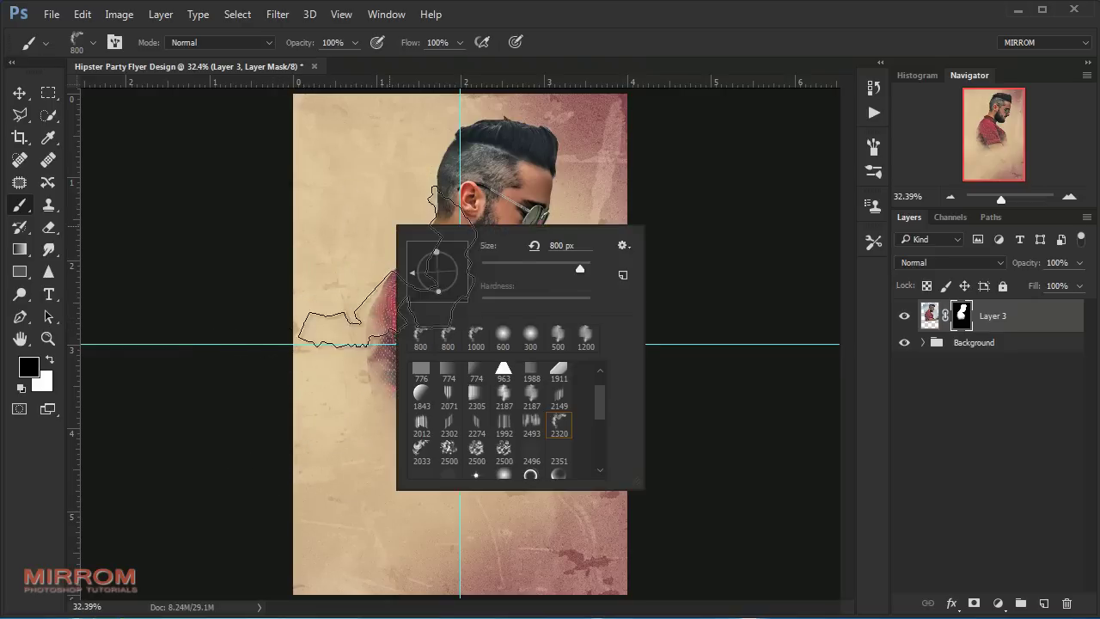
drag(418, 280, 425, 256)
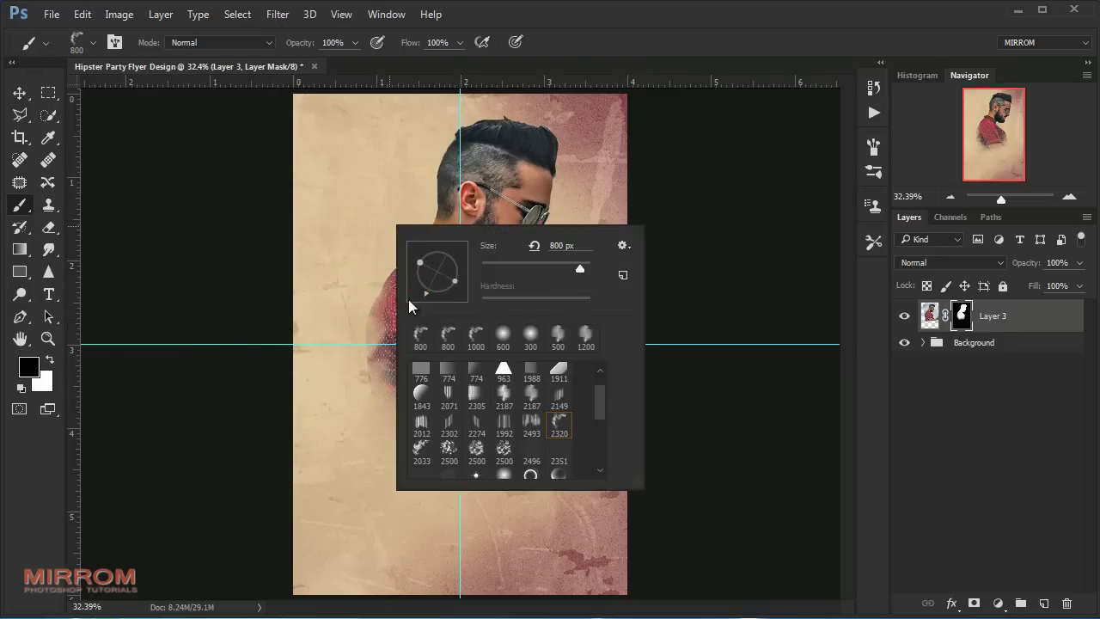
click(317, 289)
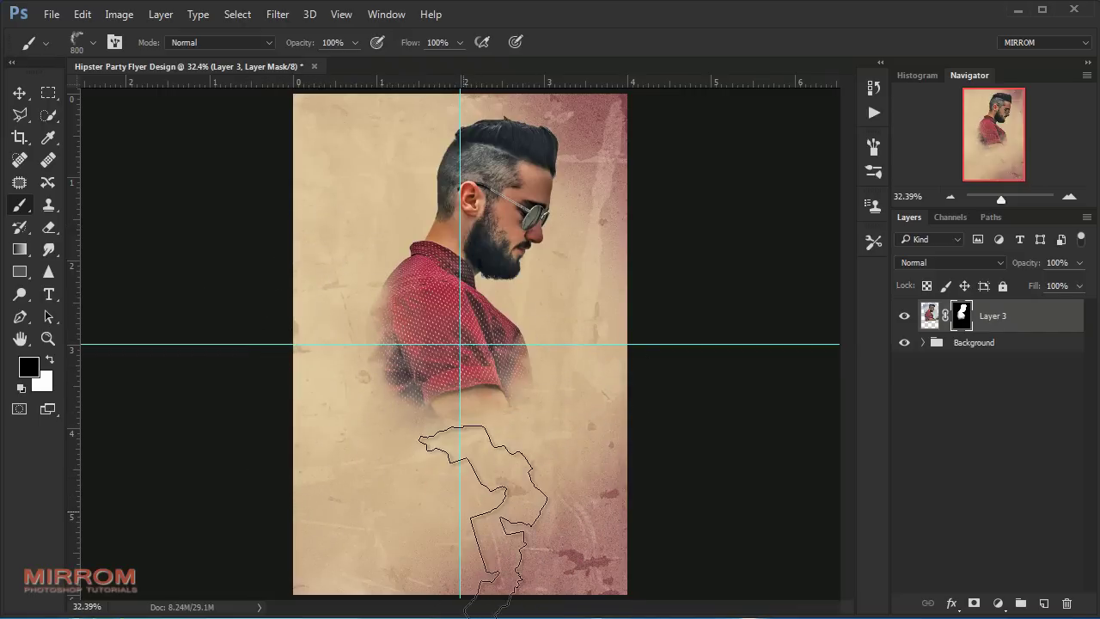
Step: Permanently apply the layer mask to Layer 3 and begin renaming the layer
key(v)
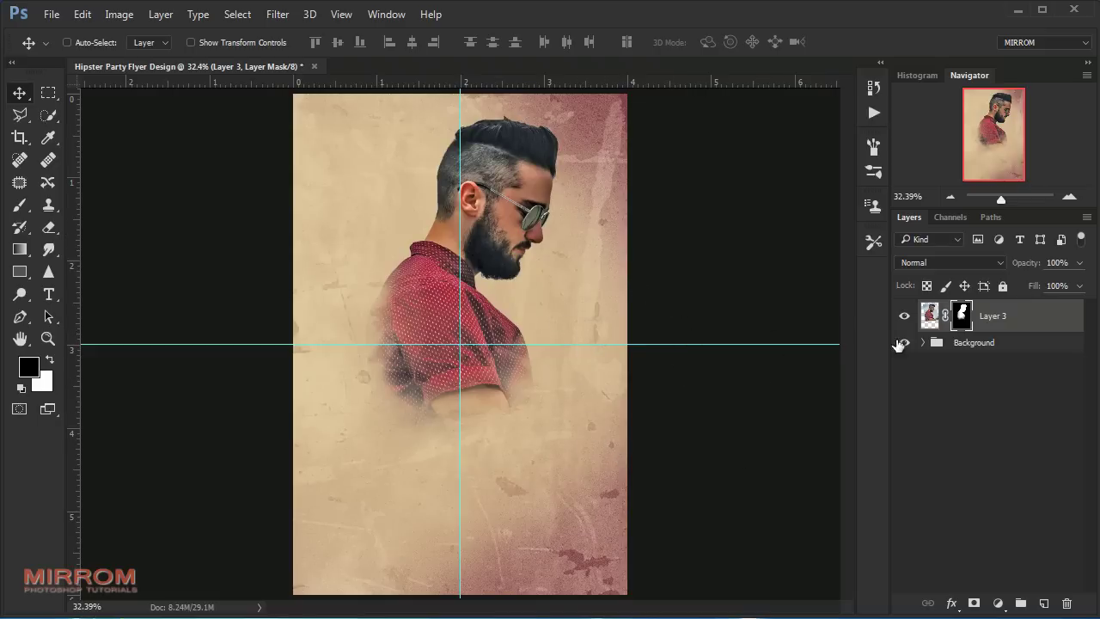
right_click(961, 316)
click(988, 372)
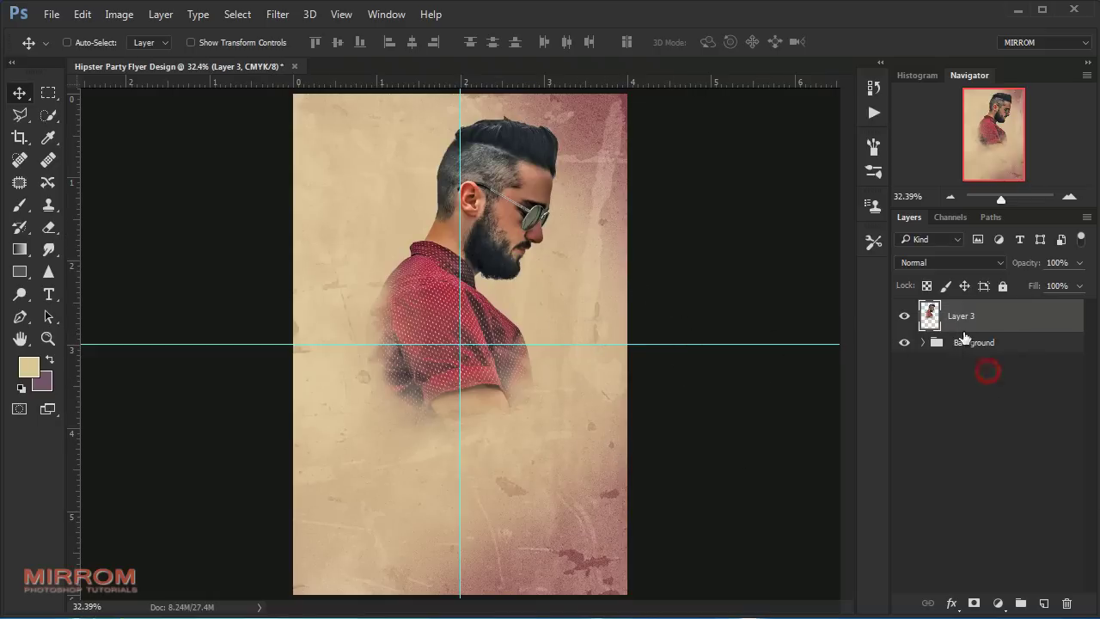
double_click(961, 316)
Step: Name the layer Model and add a clipped Selective Color with Neutrals C-76, M-47, Y-14, K-23
key(Return)
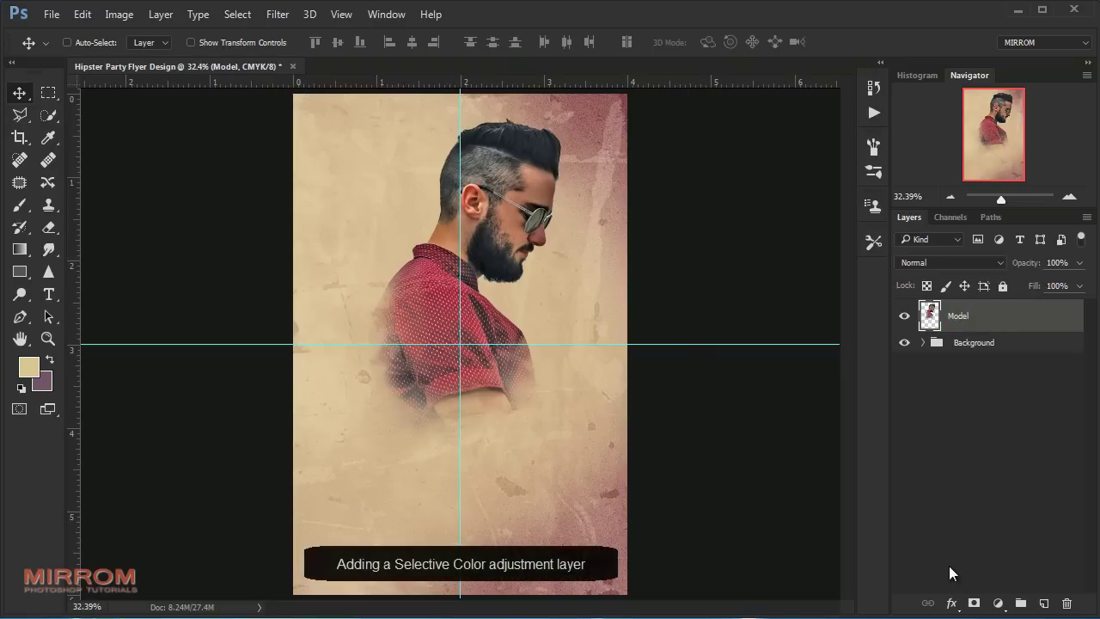
click(1001, 604)
click(1022, 595)
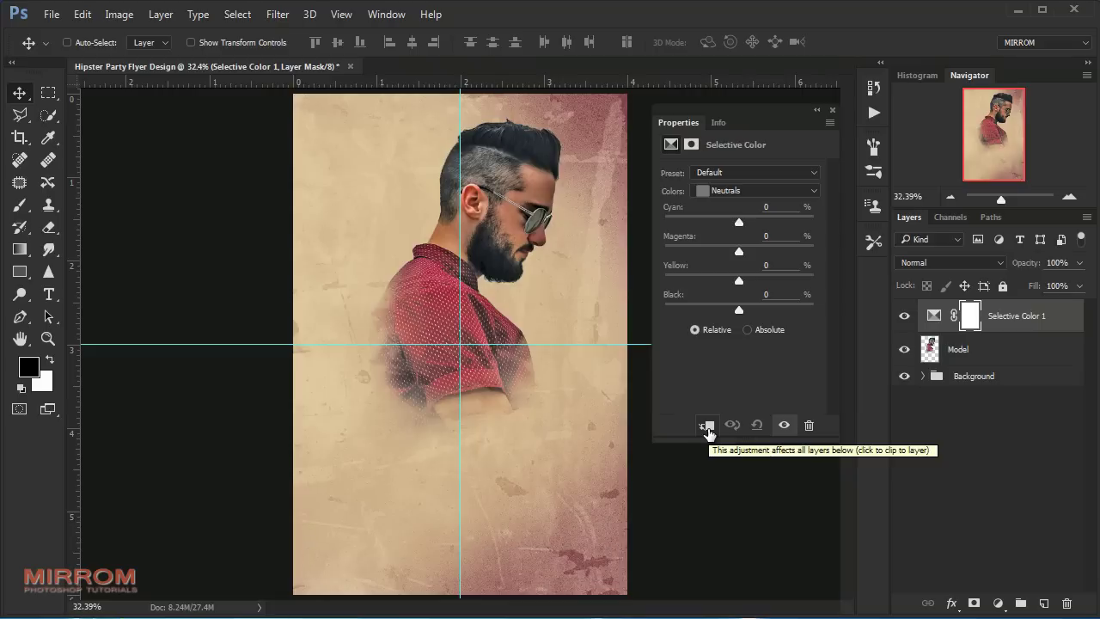
click(706, 427)
click(756, 191)
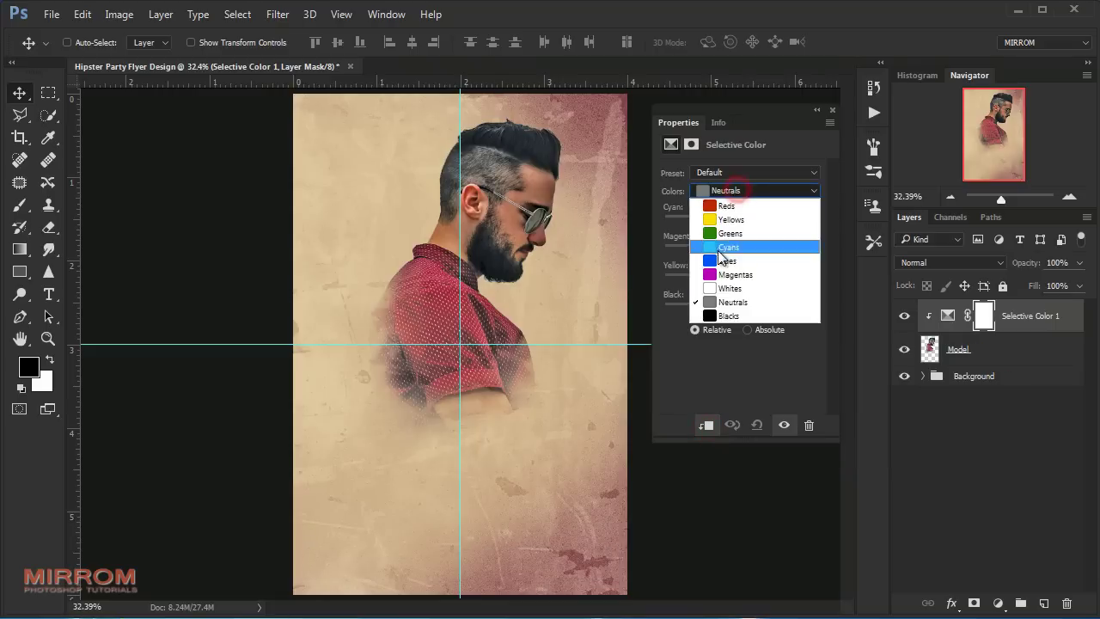
click(751, 307)
drag(739, 223, 683, 223)
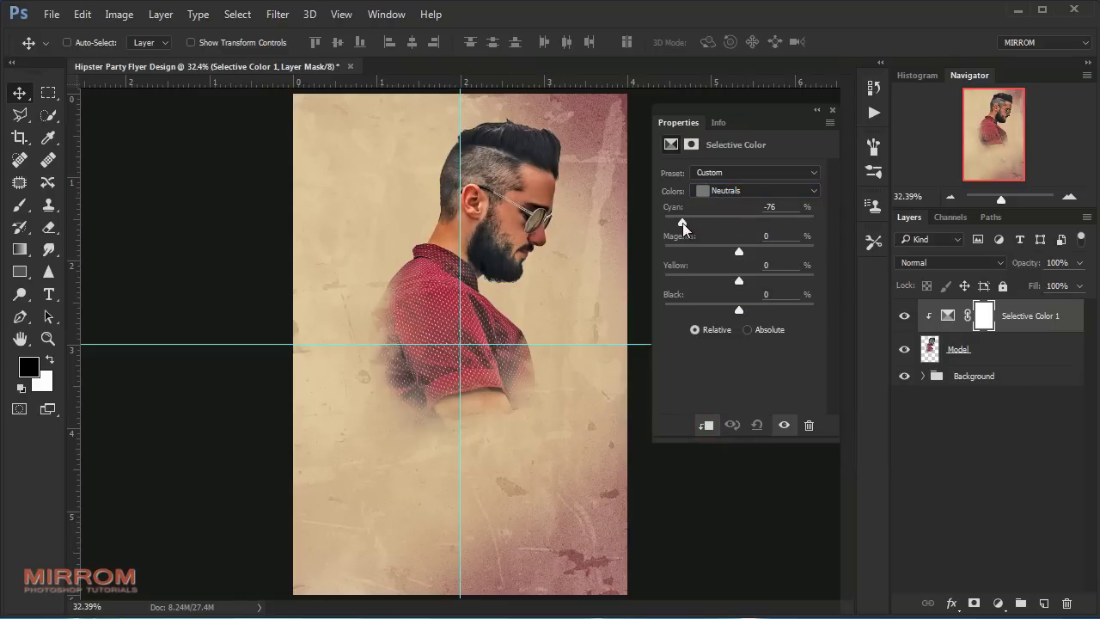
drag(739, 253, 704, 252)
click(796, 236)
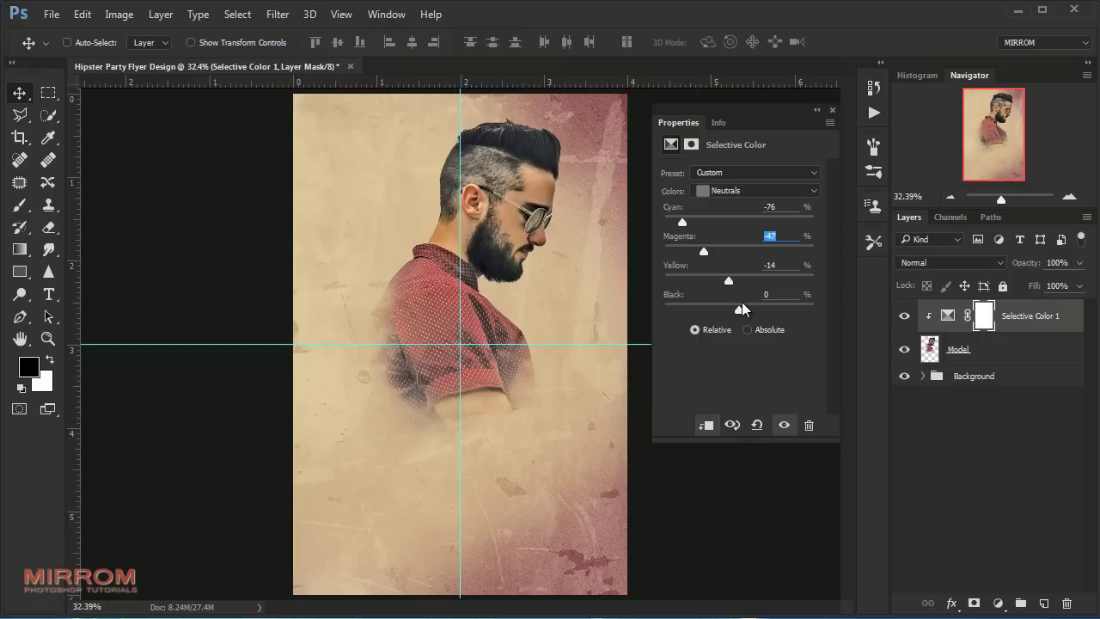
drag(739, 309, 722, 310)
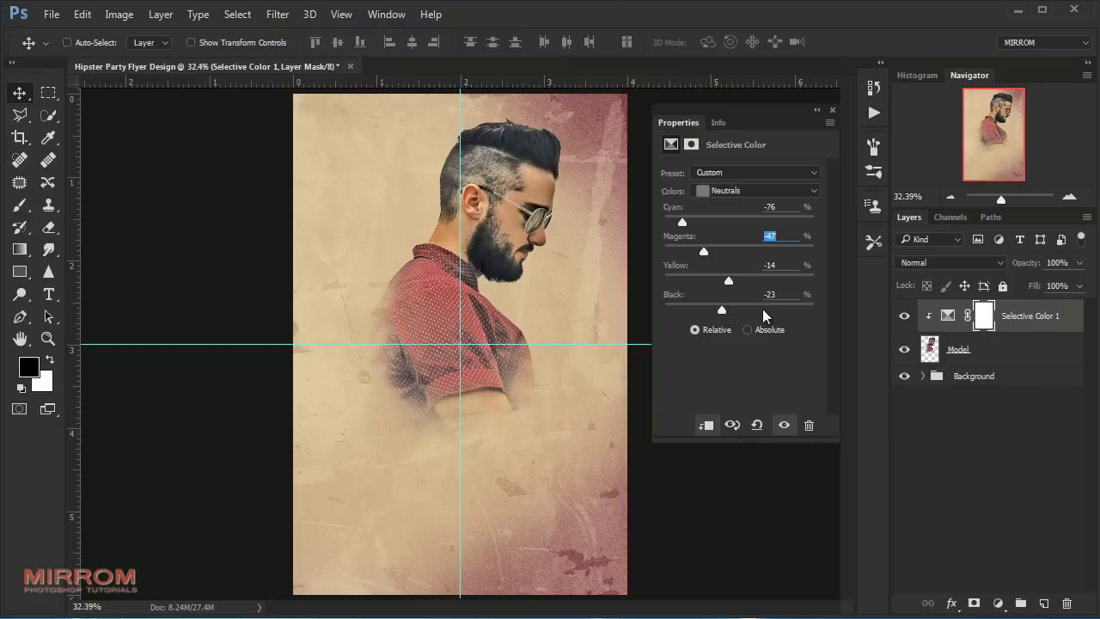
Step: Set the Selective Color Blacks to Cyan -53, Magenta +47, Black -30
click(770, 193)
click(744, 312)
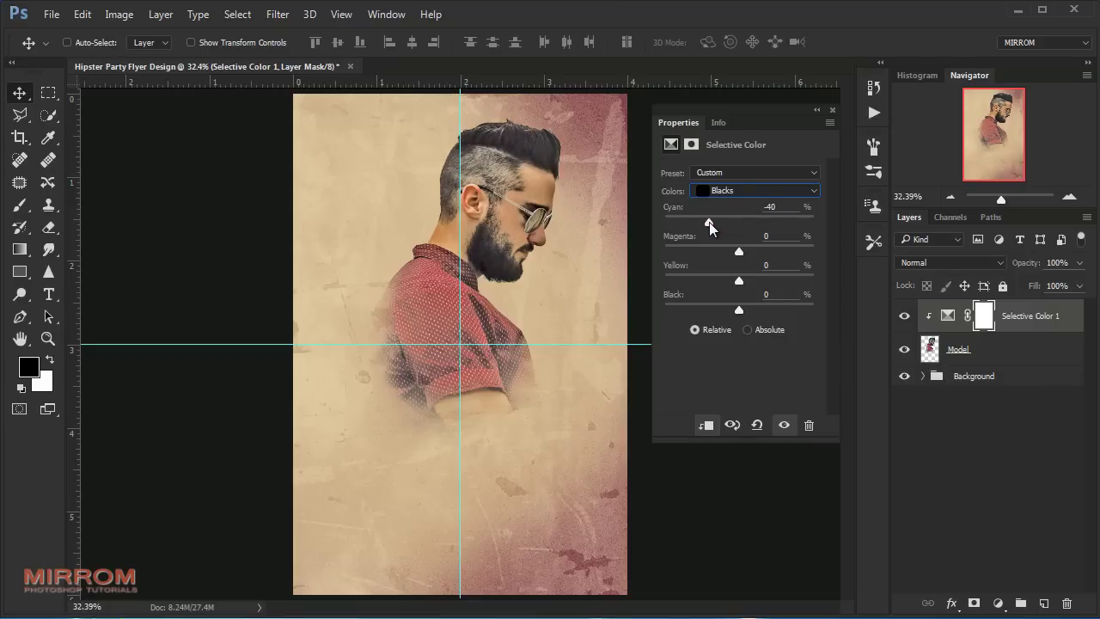
drag(703, 222, 762, 256)
drag(739, 310, 720, 311)
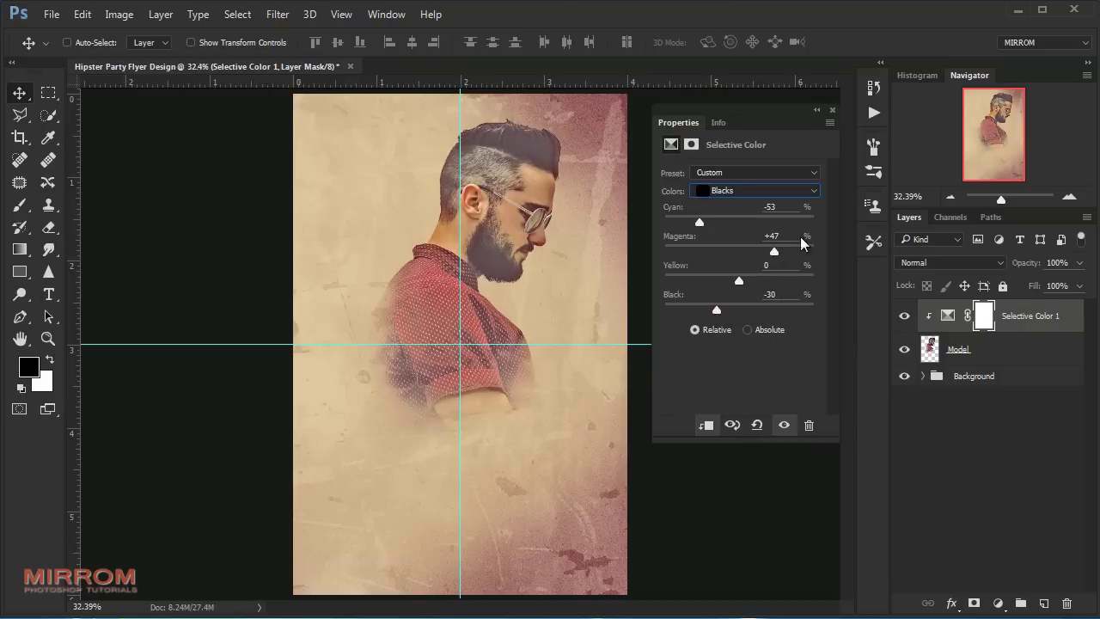
click(830, 111)
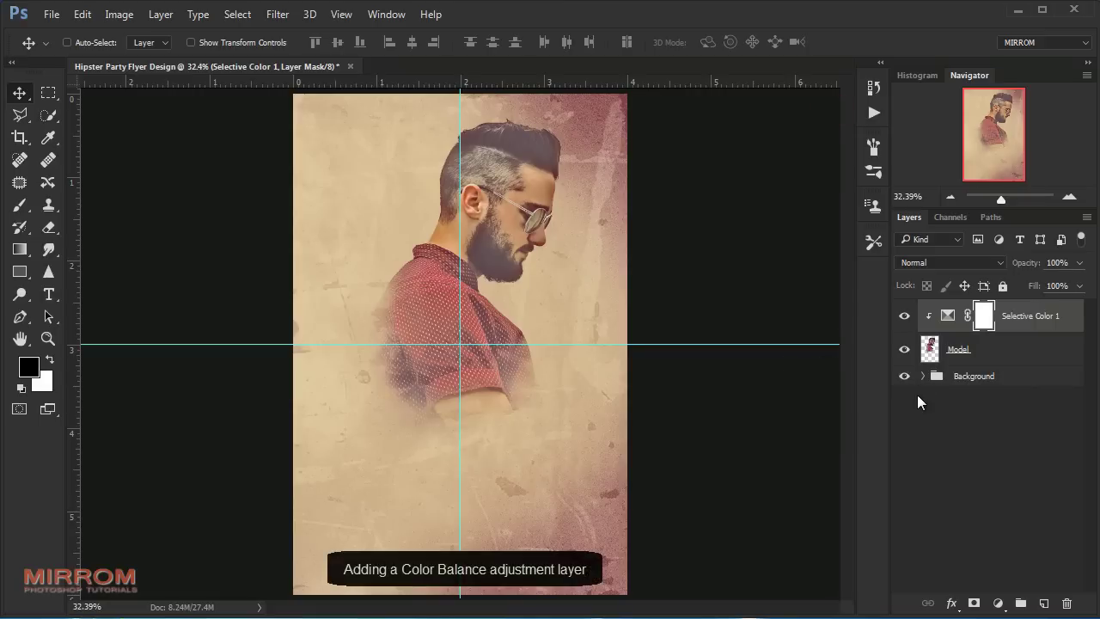
Step: Add a Color Balance clipped to Model with Shadows Cyan-Red -30, Magenta-Green -26, Yellow-Blue about +48
click(993, 605)
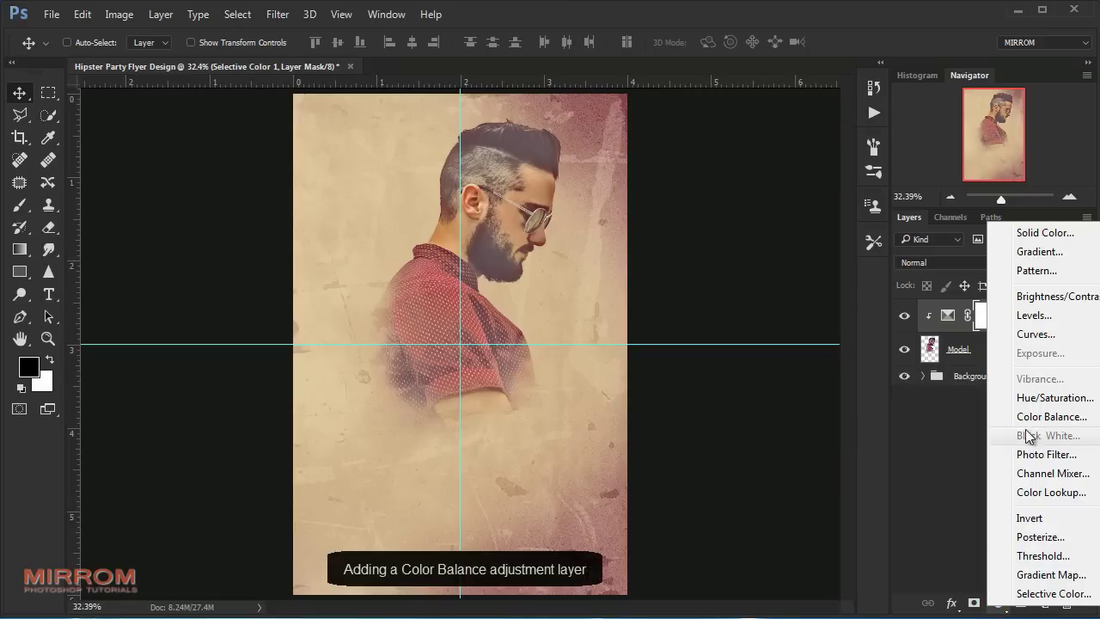
click(1086, 423)
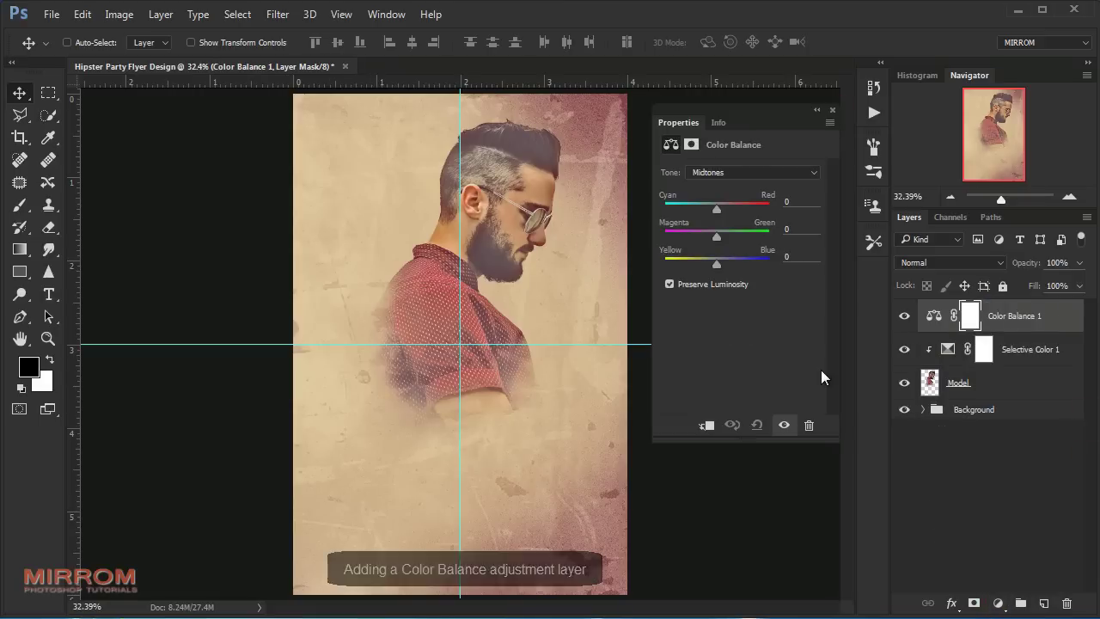
click(707, 425)
click(727, 172)
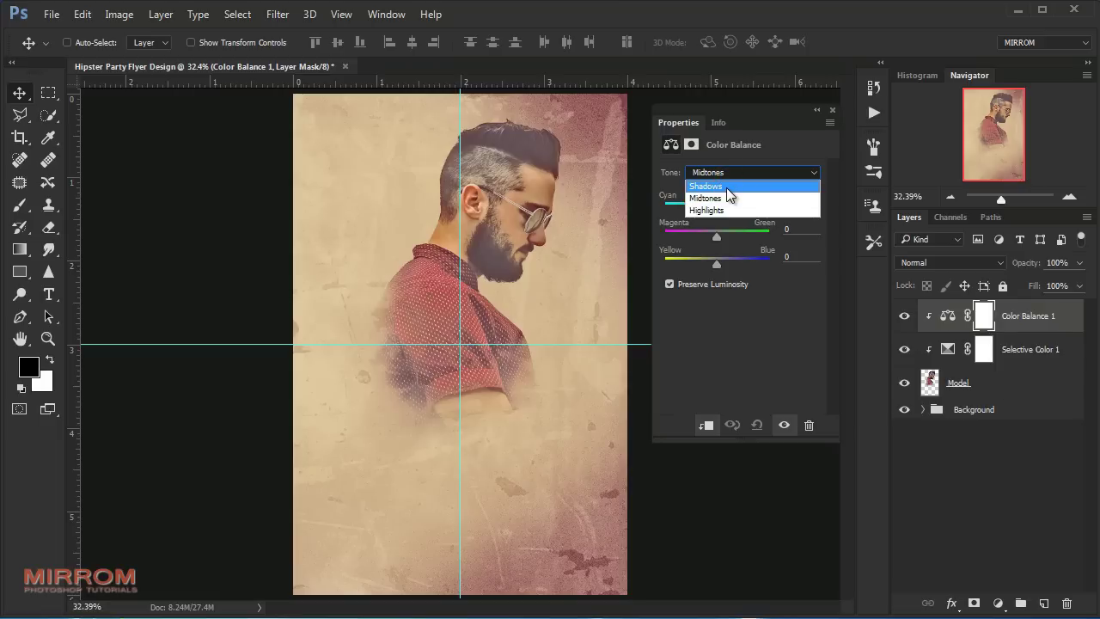
click(726, 186)
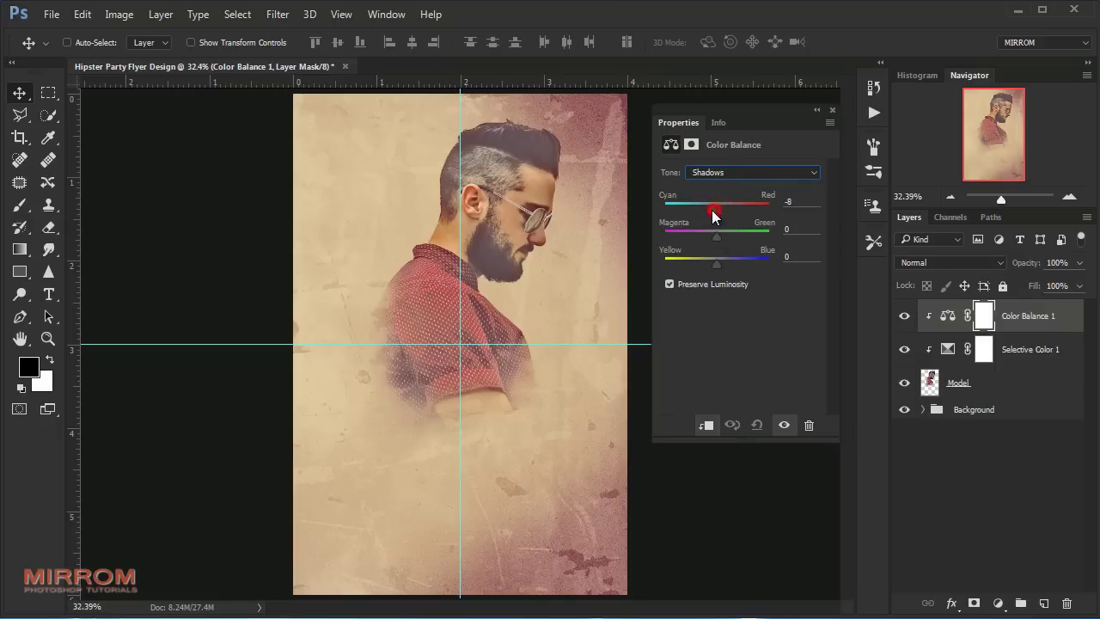
mouse_move(712, 215)
mouse_down()
mouse_move(701, 216)
mouse_move(710, 237)
mouse_up()
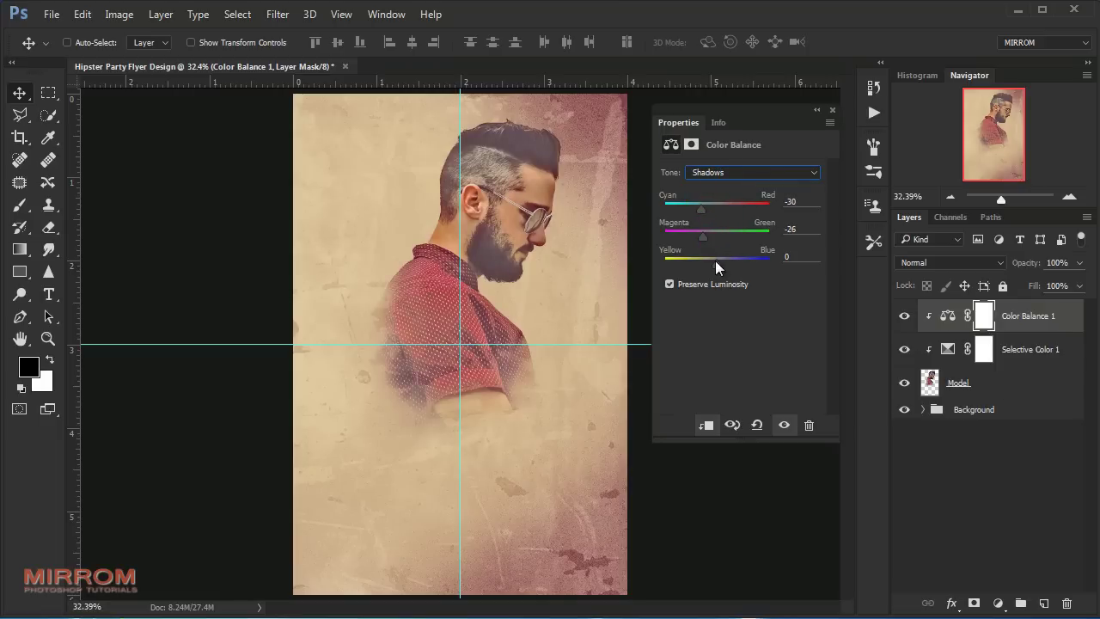
drag(716, 262, 741, 265)
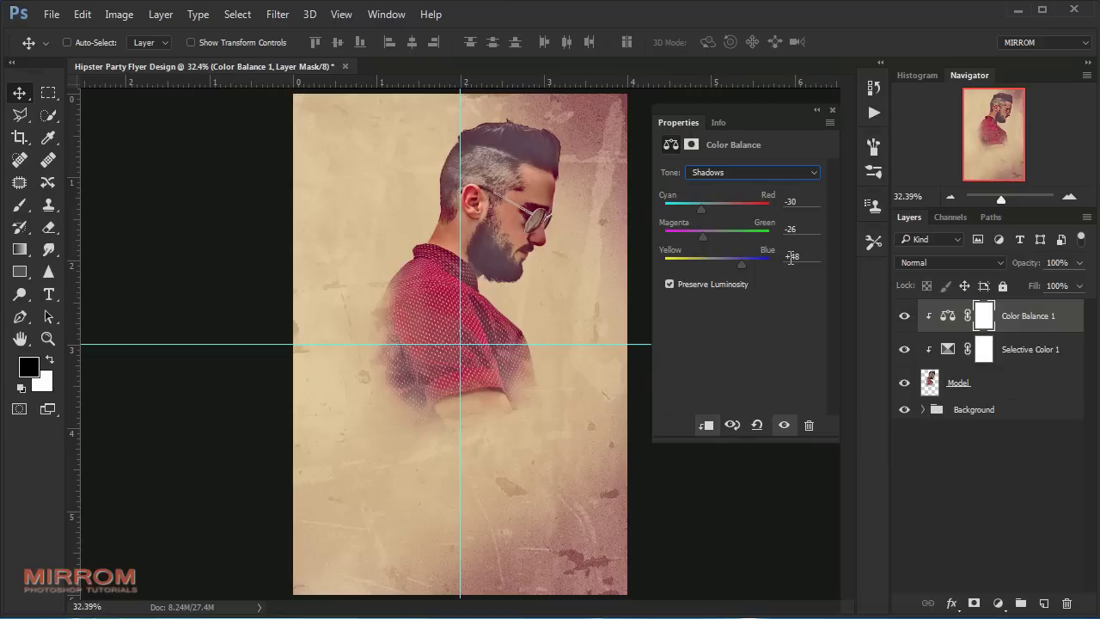
click(832, 110)
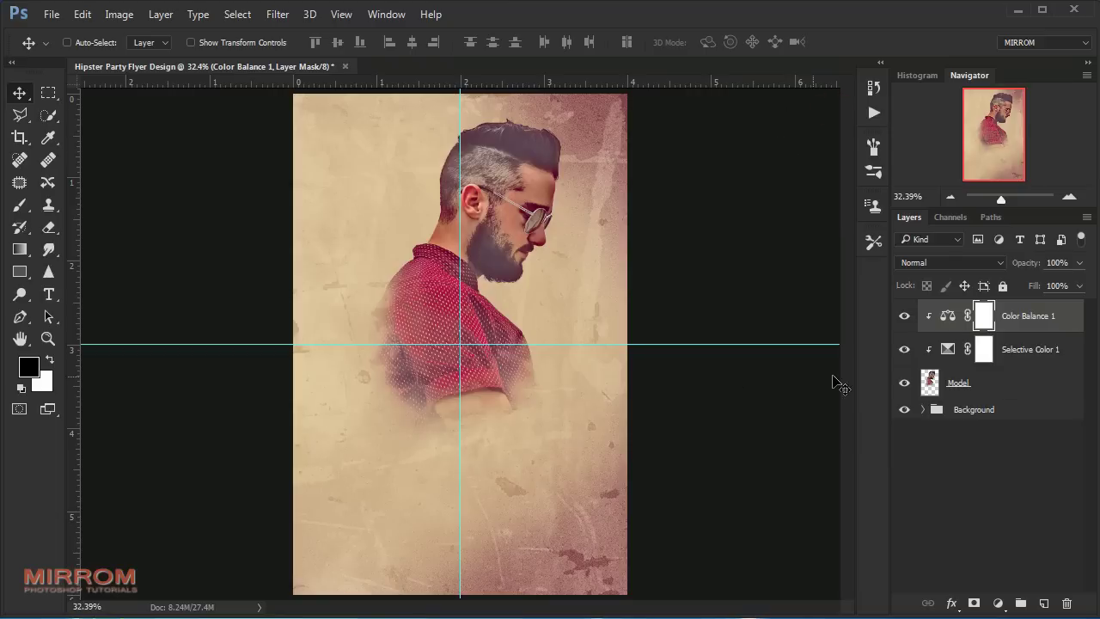
Step: Add a new empty layer above the Background group, beneath Model
click(982, 396)
click(1000, 410)
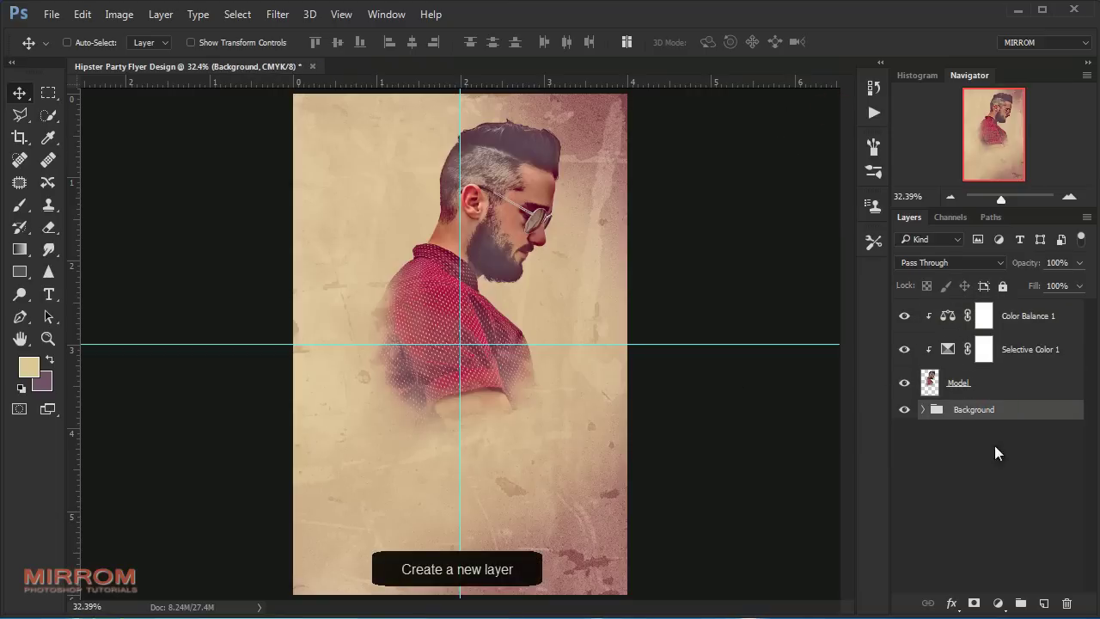
click(1042, 604)
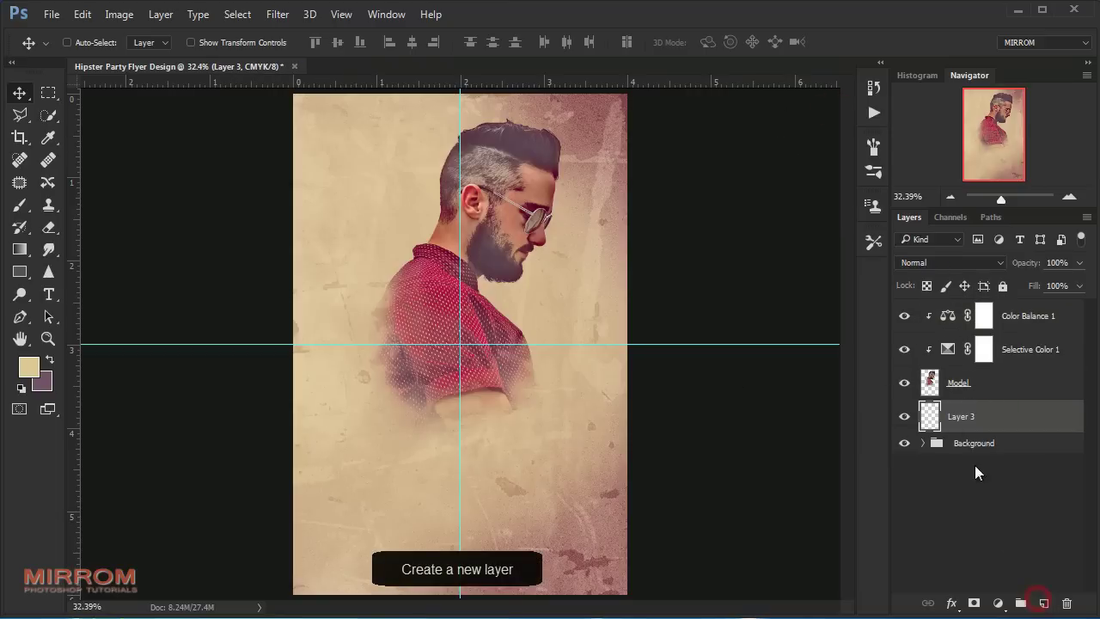
Step: Set the foreground colour to mauve 634857 and switch to the Brush tool
click(31, 369)
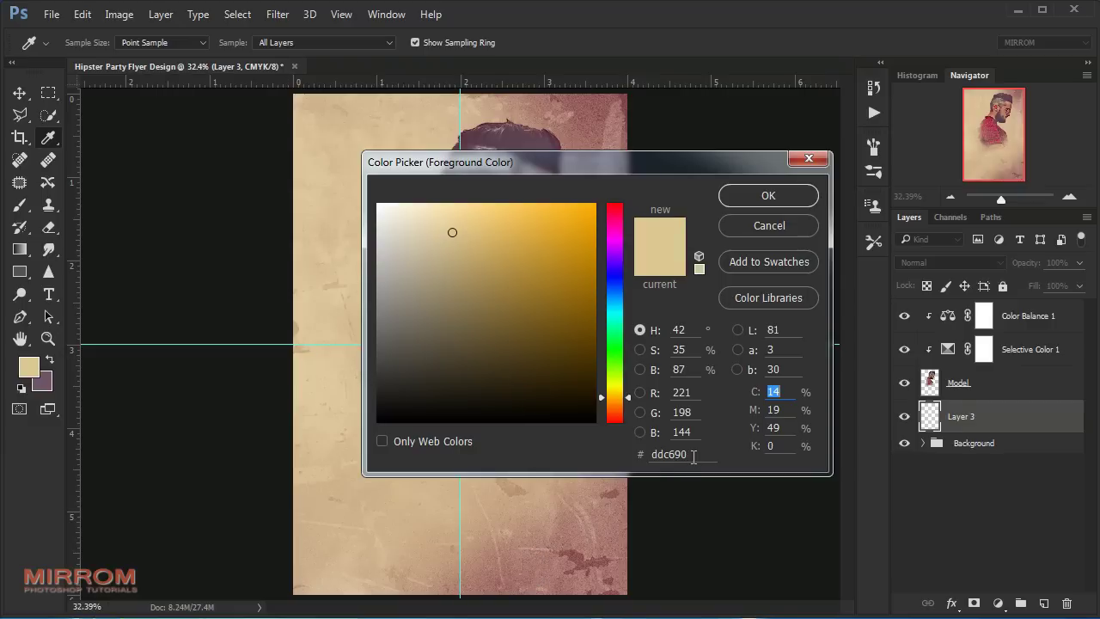
drag(694, 456, 622, 455)
text(634)
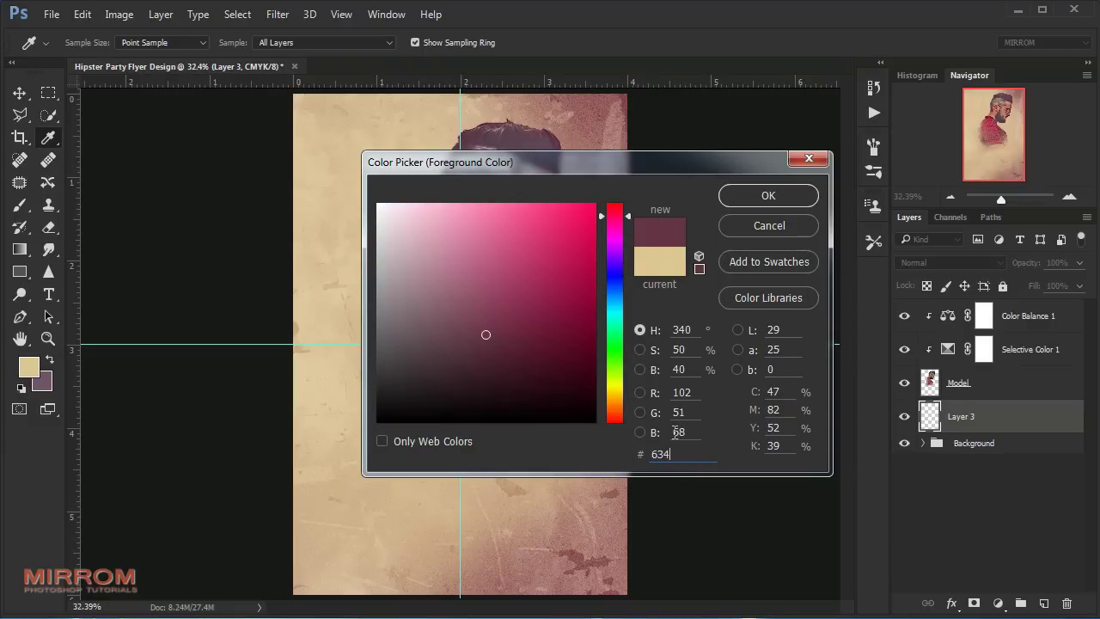
text(857)
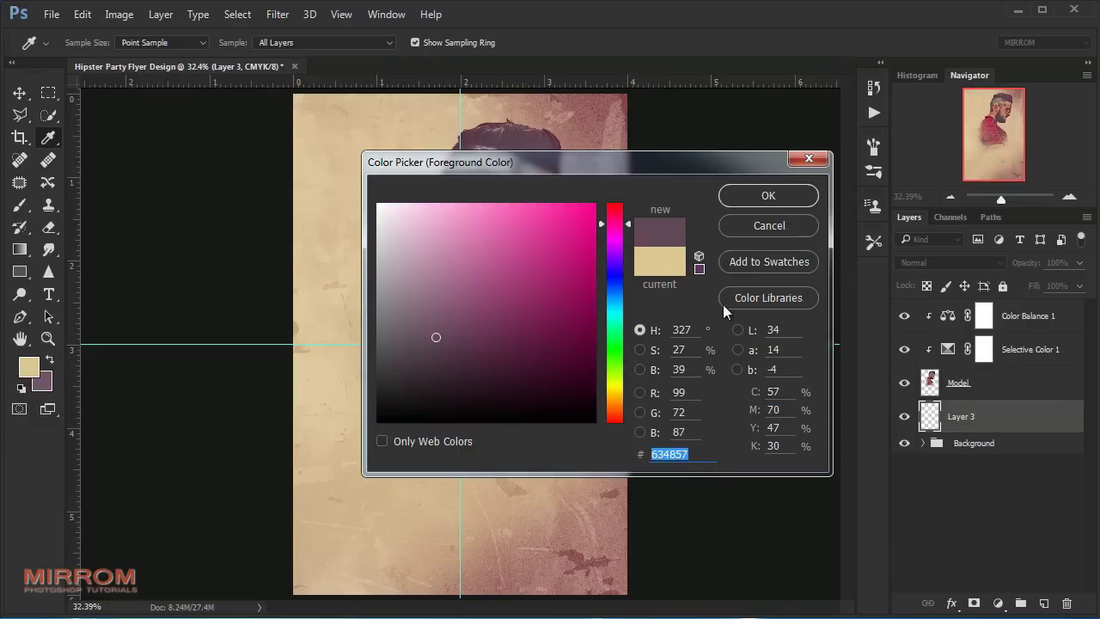
click(744, 196)
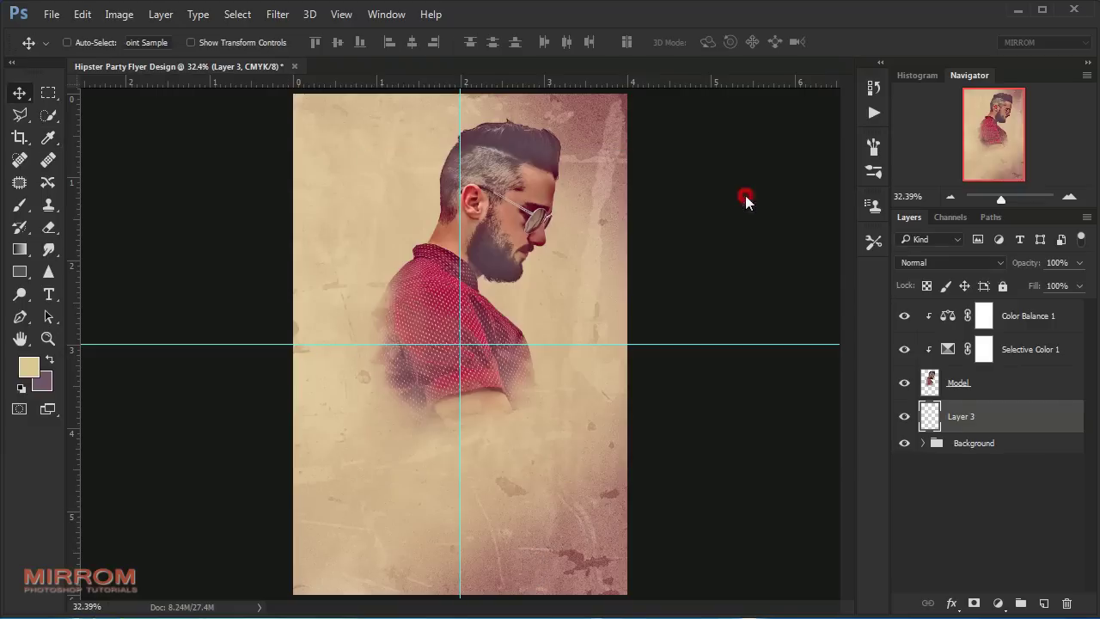
click(19, 205)
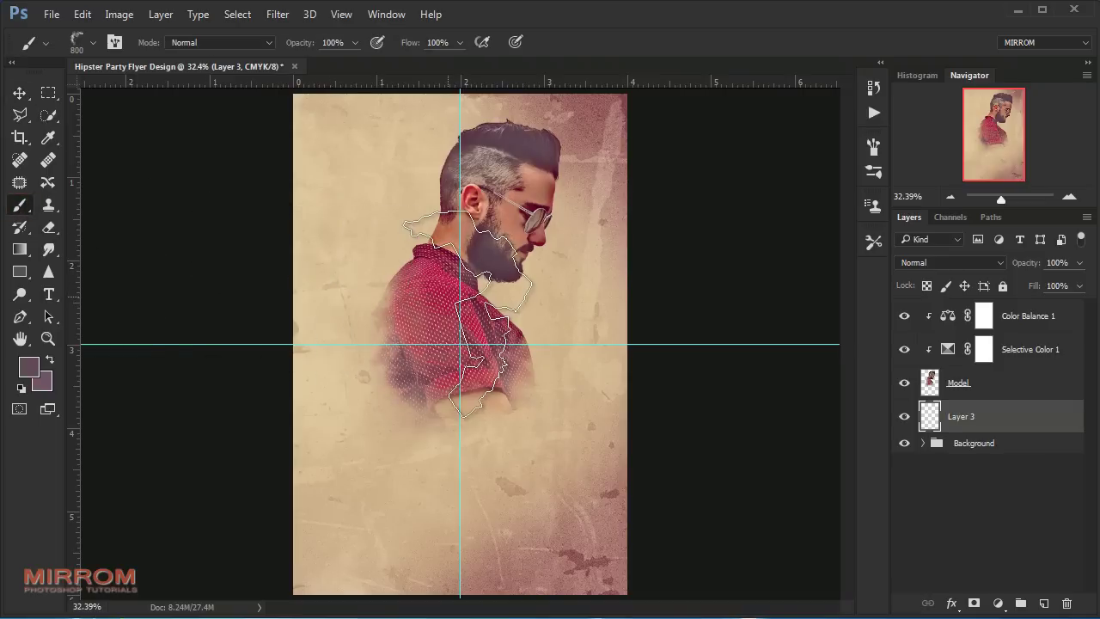
right_click(468, 321)
Step: Stamp mauve smoke with a smaller 2320 brush over the model's shoulder and arm
click(627, 498)
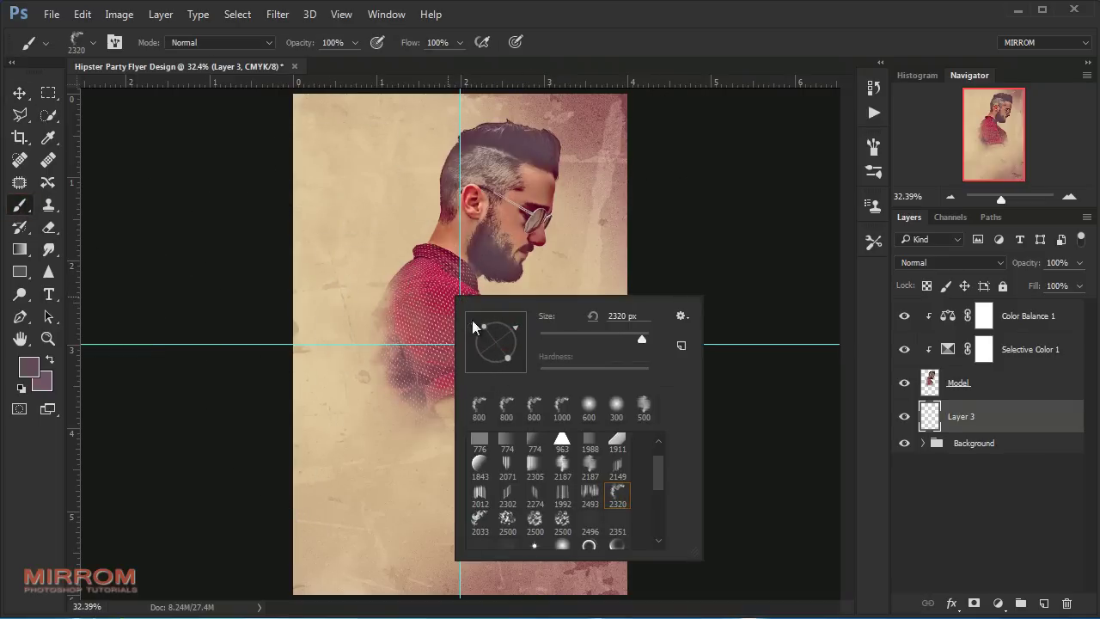
click(180, 296)
key(bracketleft)
key(bracketleft)
key(bracketleft)
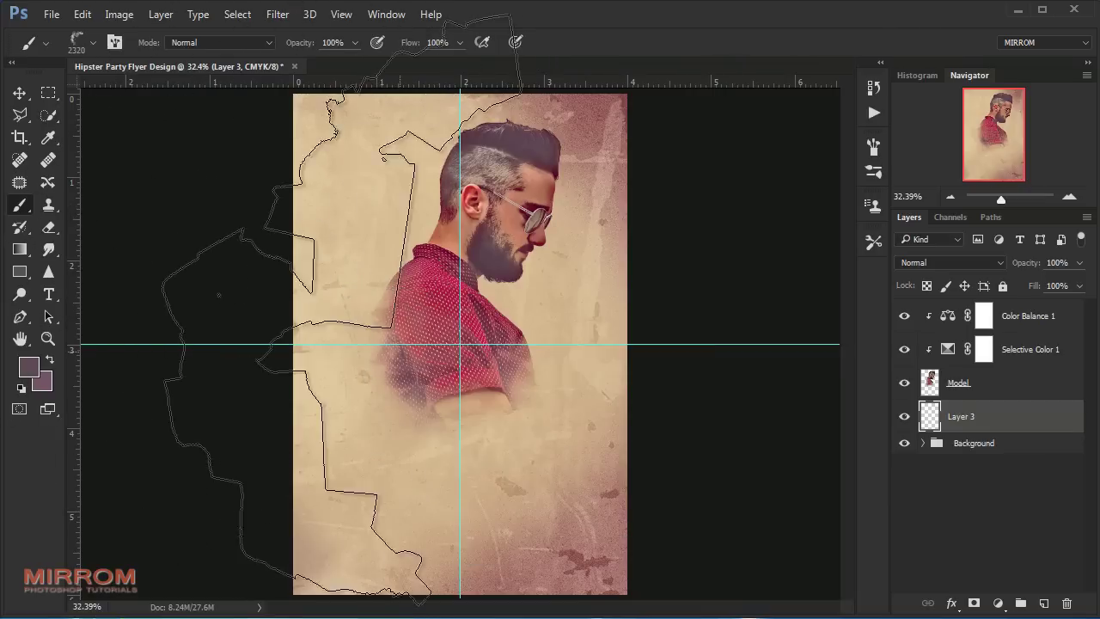
key(bracketleft)
key(bracketleft)
key(bracketleft)
key(bracketleft)
key(bracketleft)
key(bracketleft)
key(bracketleft)
key(bracketleft)
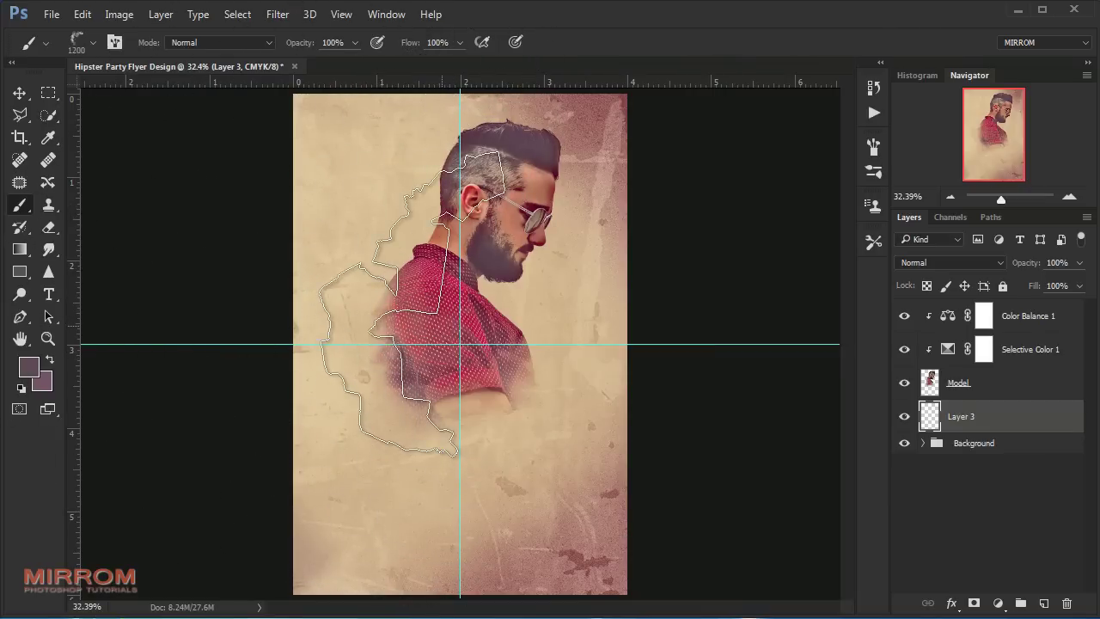
click(447, 340)
key(ctrl+z)
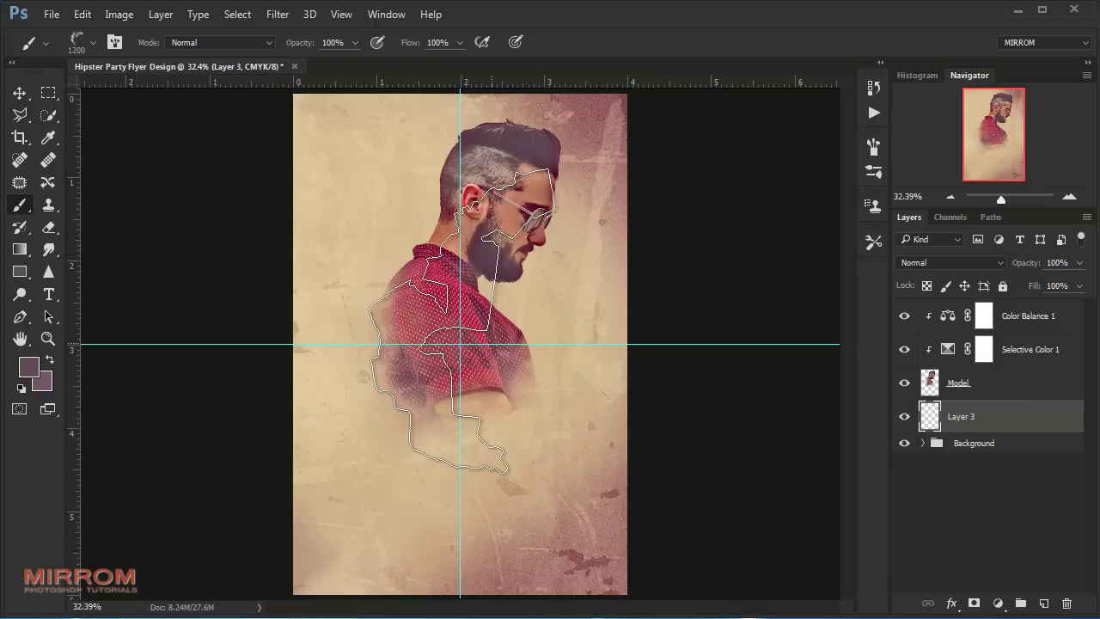
click(503, 335)
Step: Shift the smoke layer's content to the left
key(v)
drag(518, 344, 519, 336)
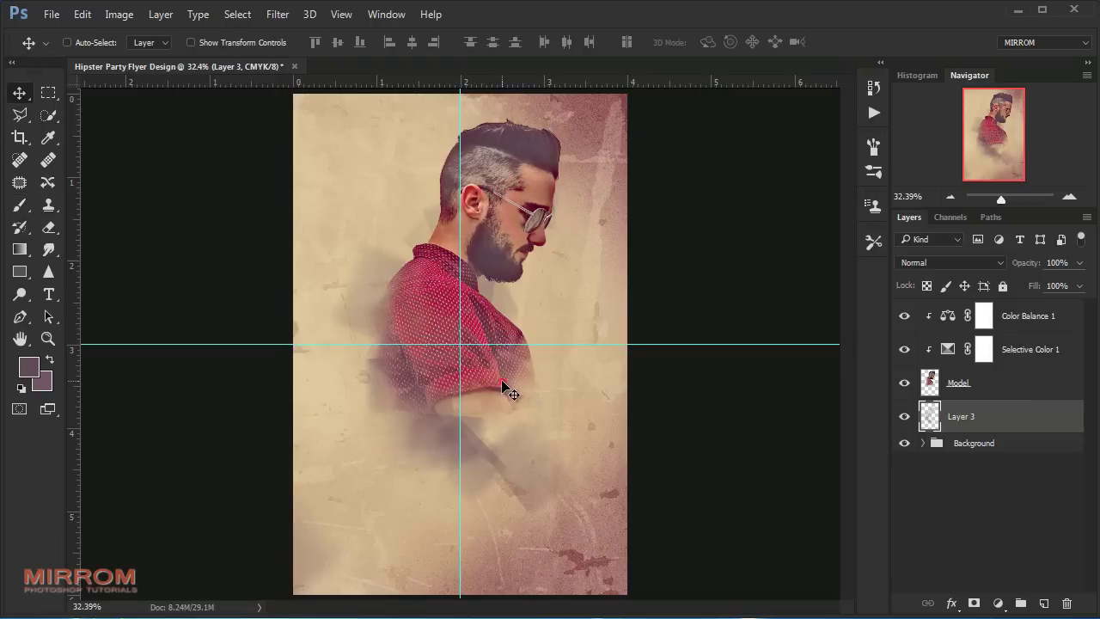
drag(502, 385, 466, 373)
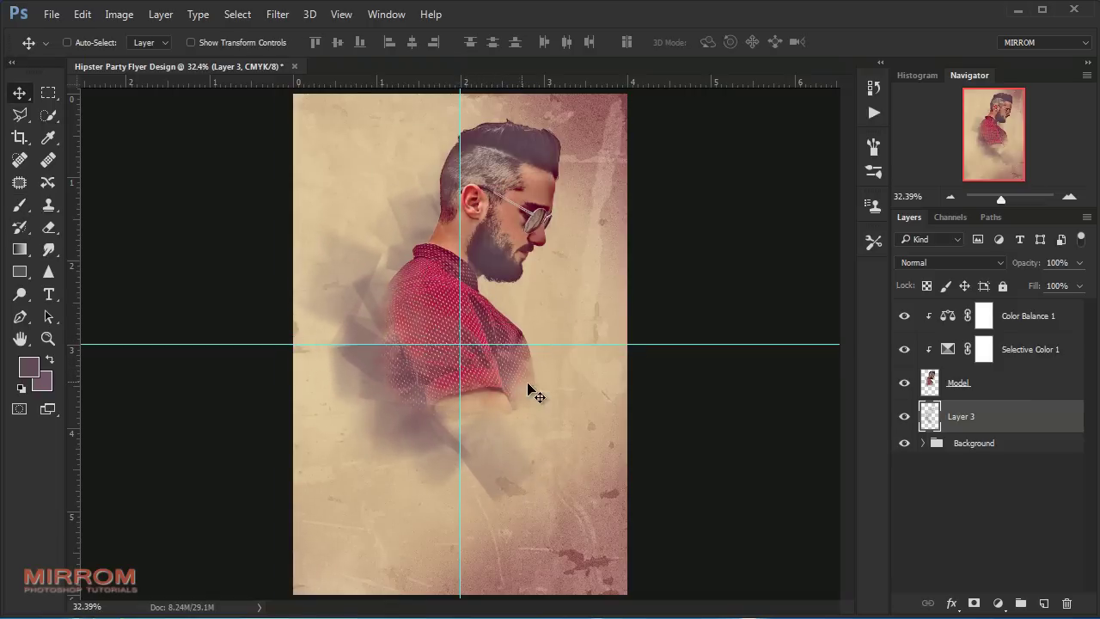
key(ctrl+t)
Step: Tilt the smoke about -8° and enlarge it slightly
mouse_move(616, 290)
mouse_down()
mouse_move(604, 269)
mouse_move(600, 293)
mouse_up()
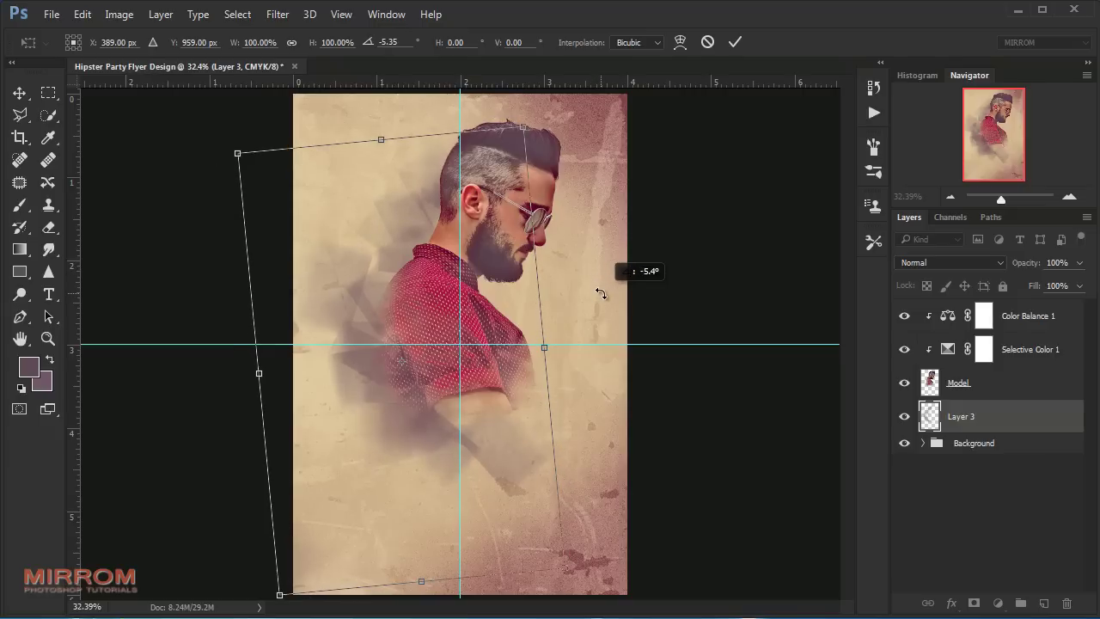
drag(618, 474, 624, 454)
drag(573, 553, 598, 574)
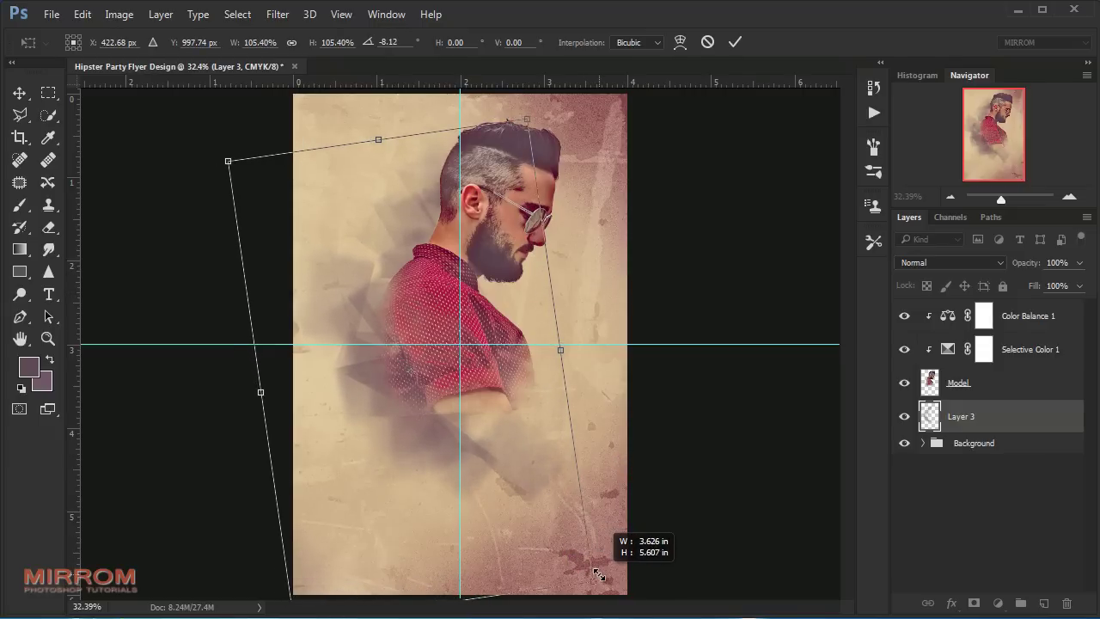
key(Return)
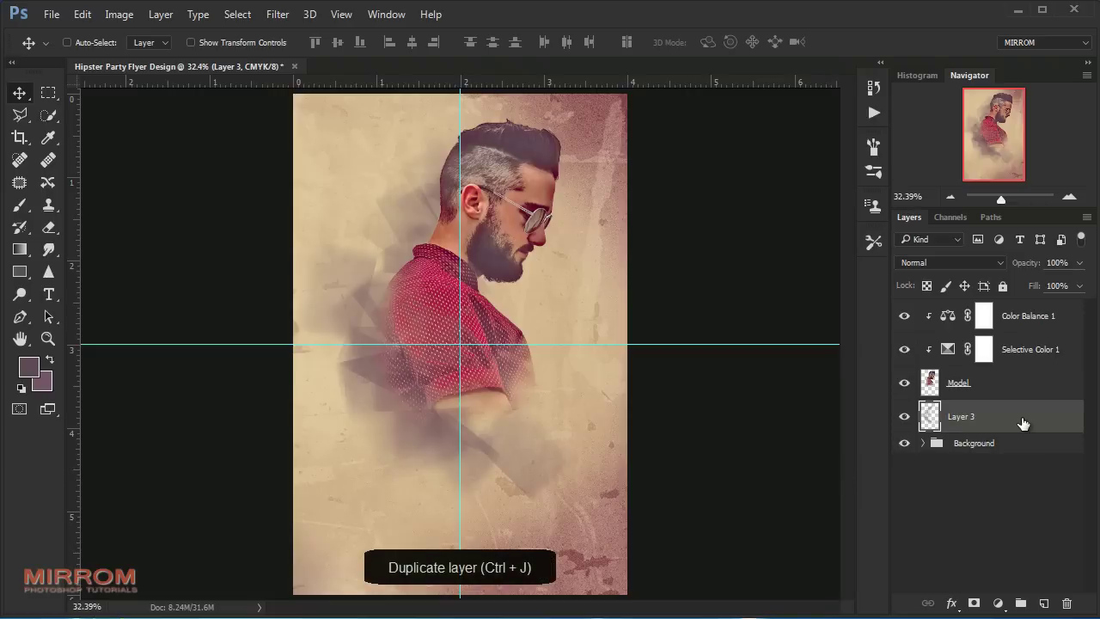
Step: Duplicate the smoke layer and set the copy to Overlay blending
key(ctrl+j)
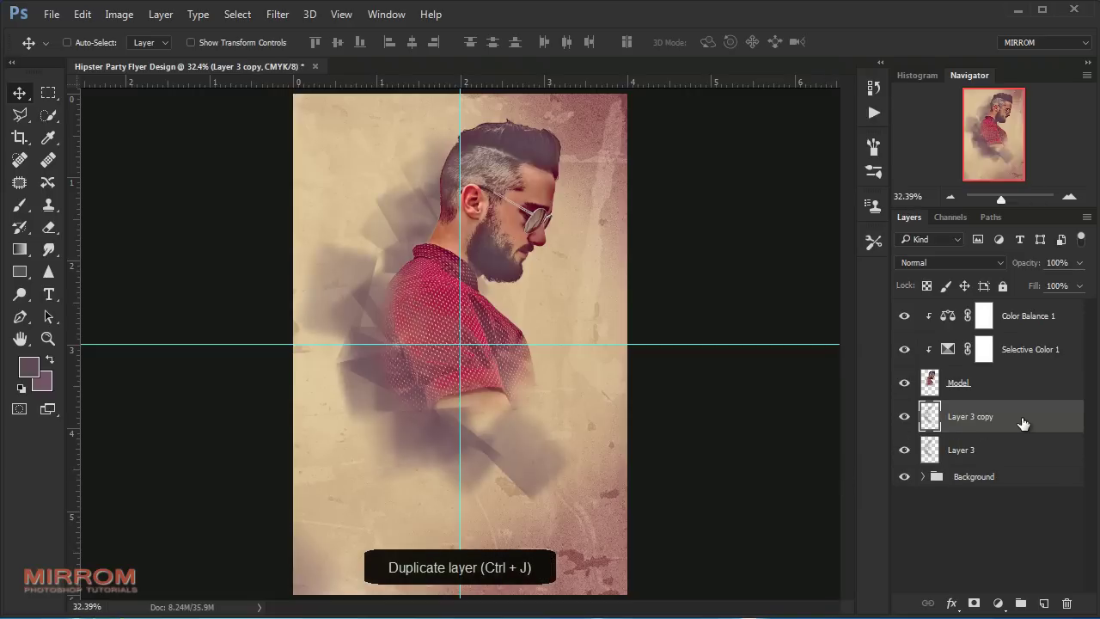
click(963, 263)
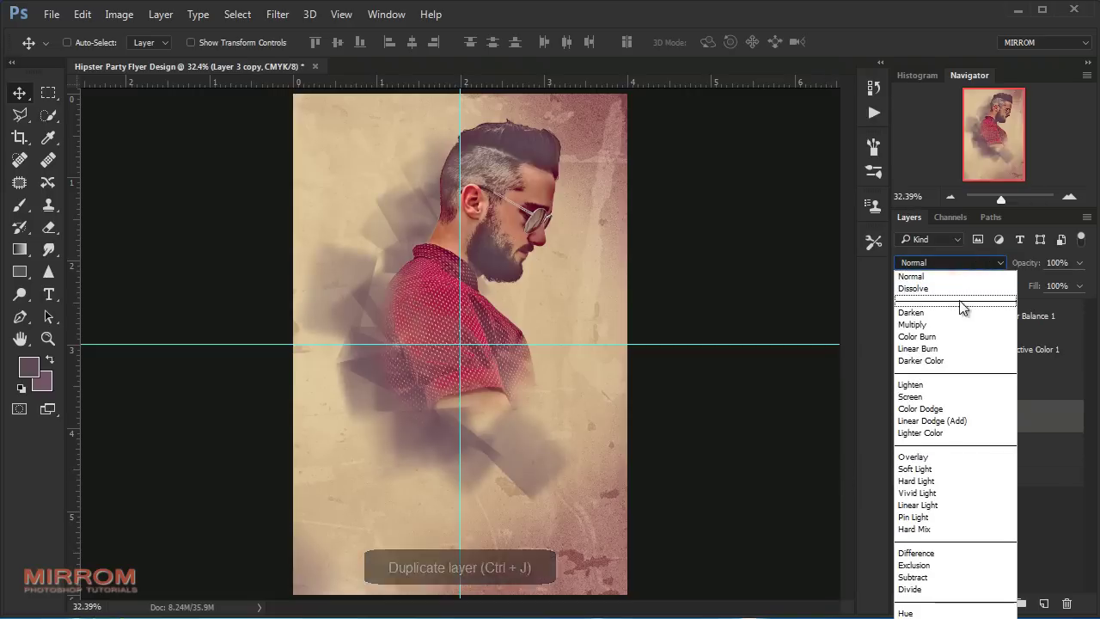
click(925, 458)
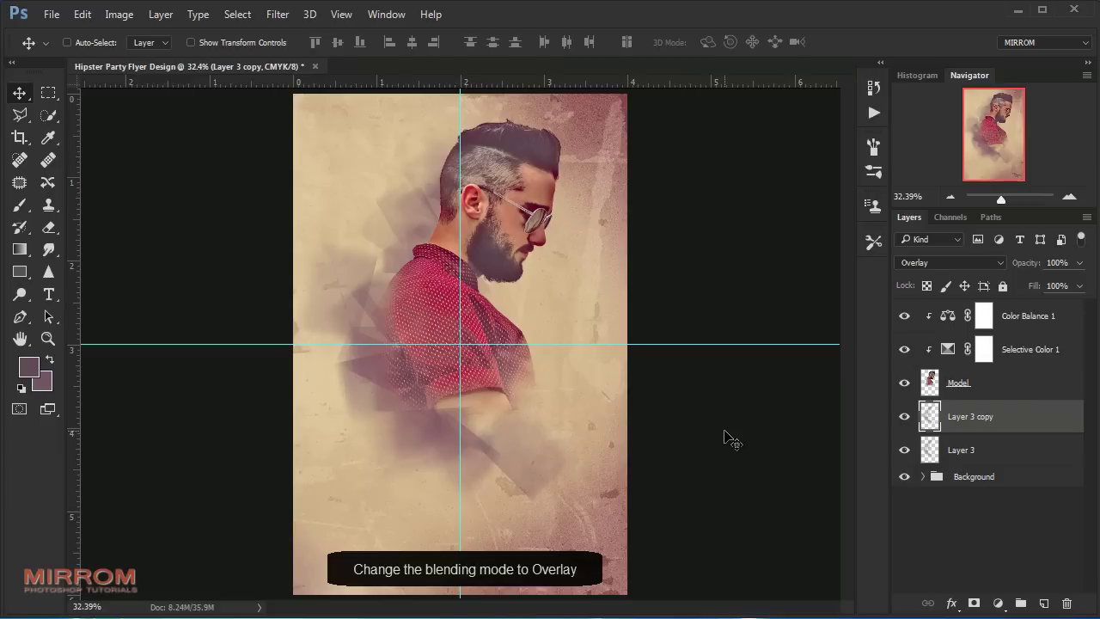
Step: Add a new empty layer and set the foreground colour to orange f8b04e
click(1042, 603)
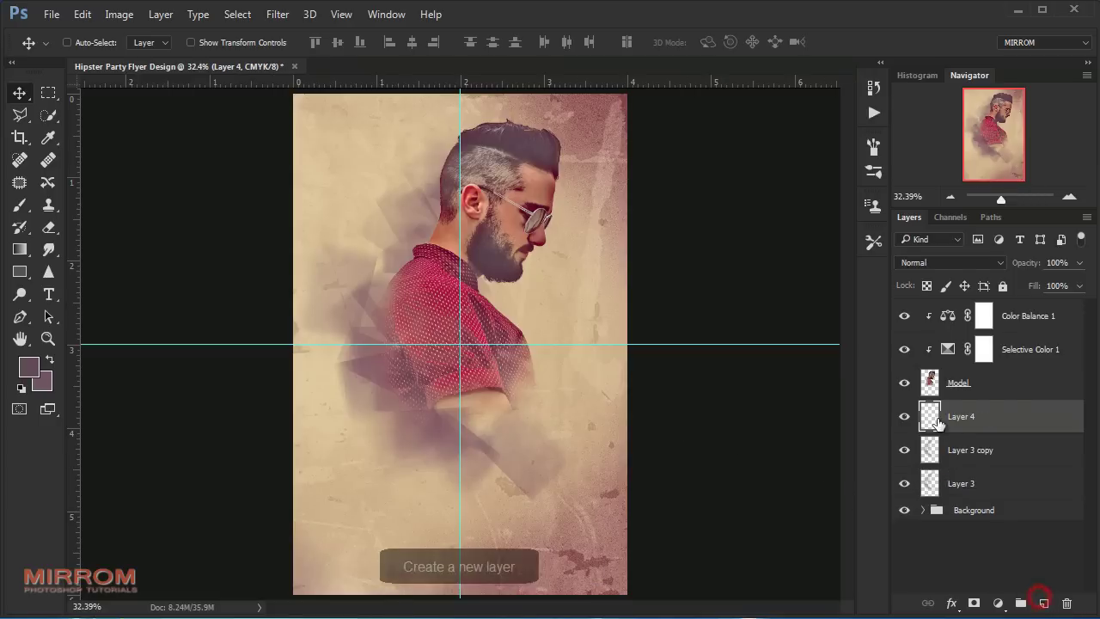
click(29, 368)
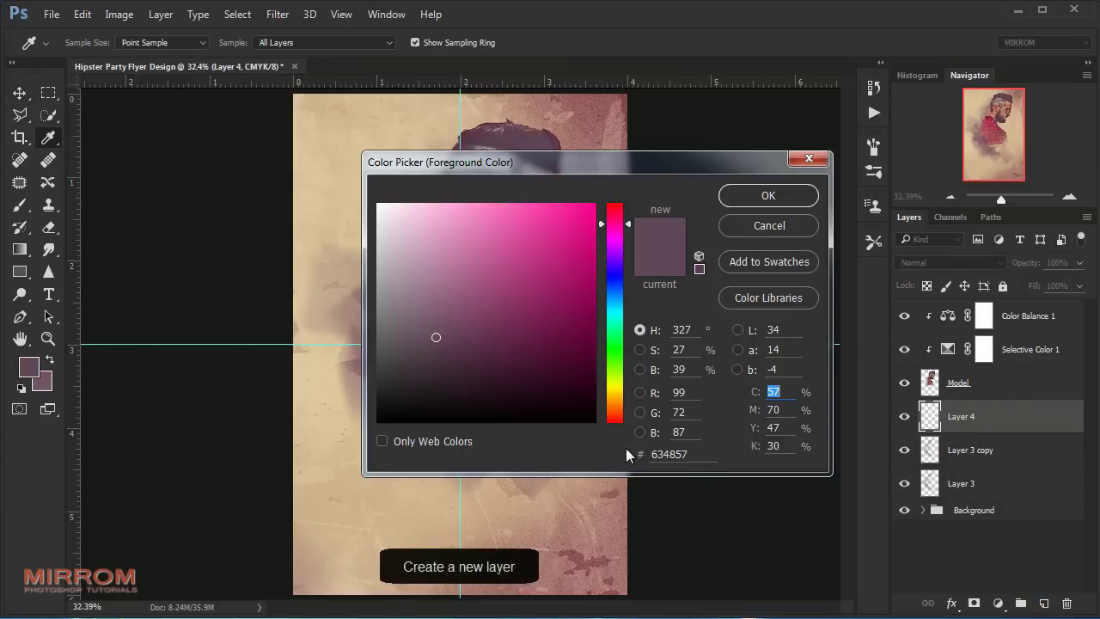
drag(694, 456, 633, 448)
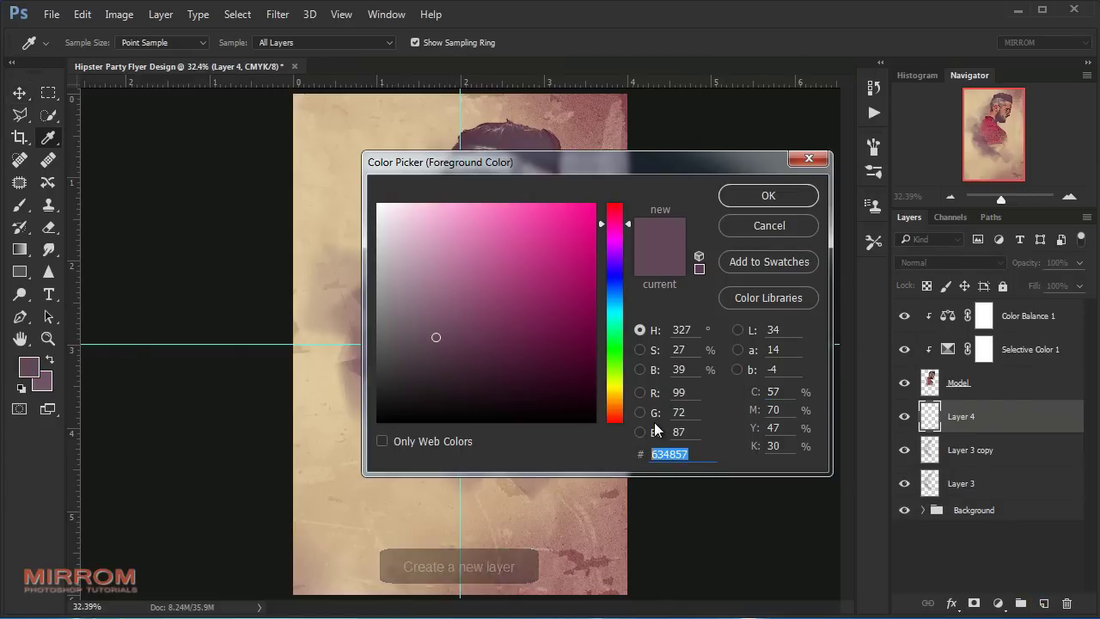
text(f)
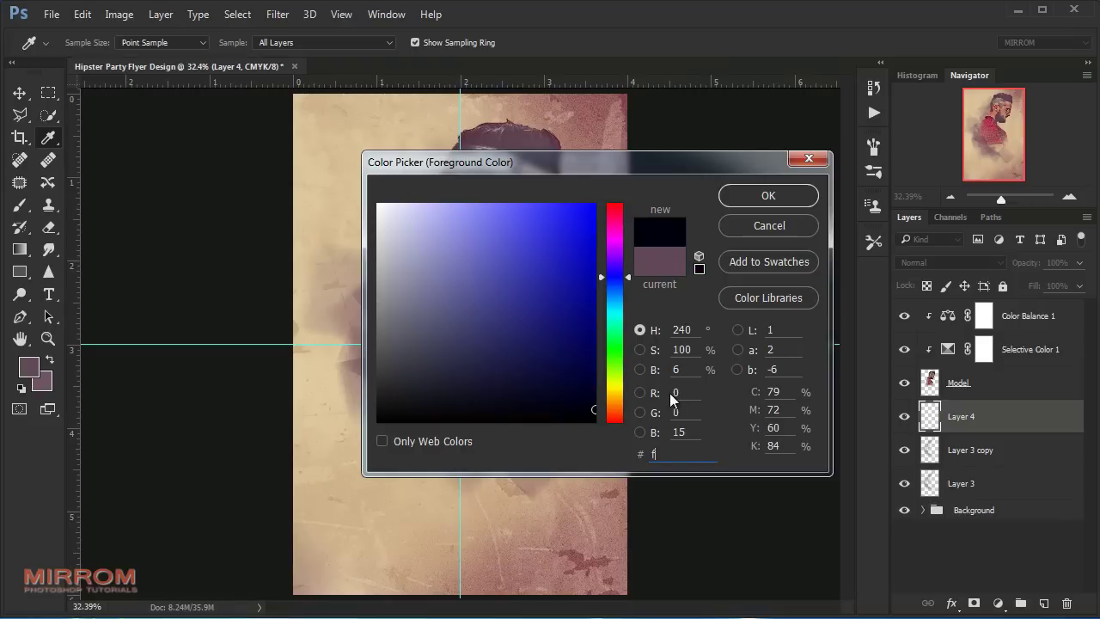
text(8b0)
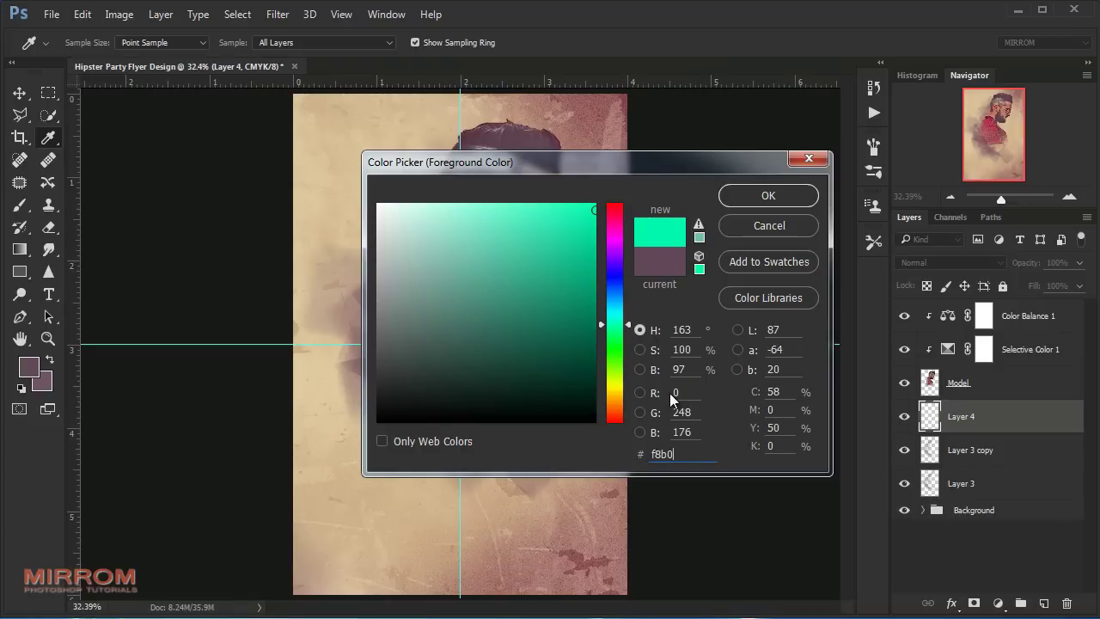
text(4e)
double_click(685, 453)
click(736, 197)
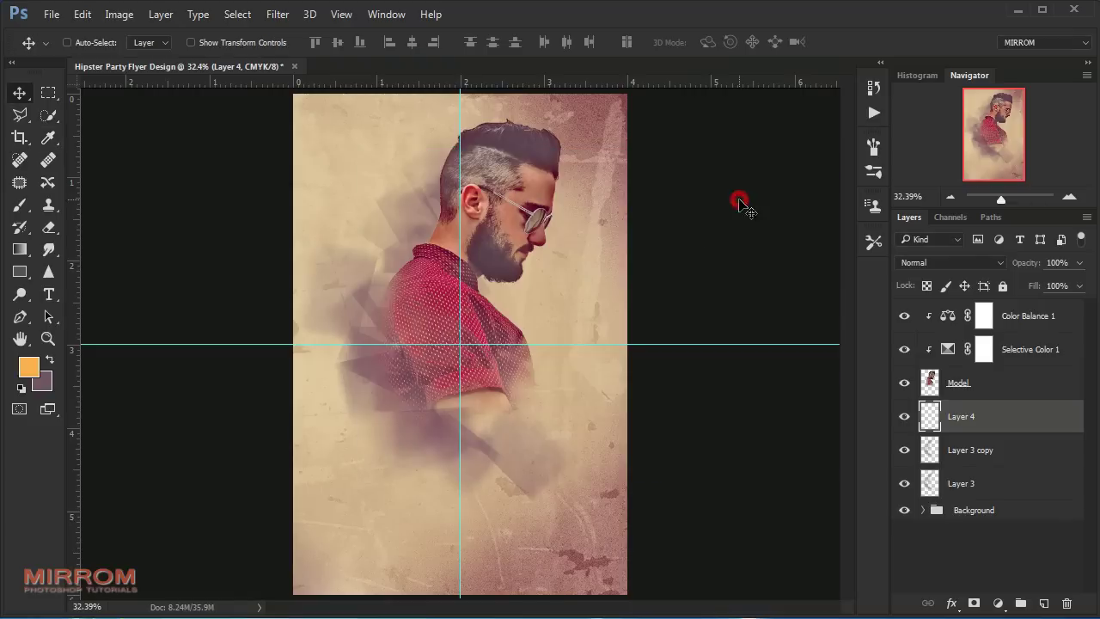
key(b)
Step: Stamp orange smoke on the arm, move it up-left, shrink to ~83% and rotate ~-14°
click(488, 318)
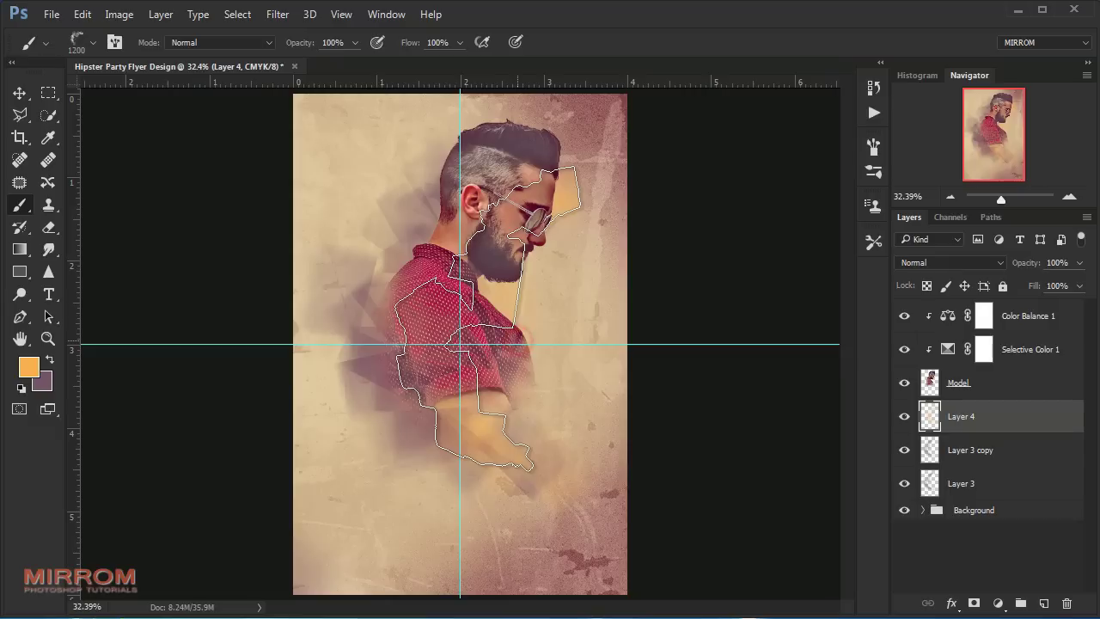
key(v)
drag(551, 306, 482, 291)
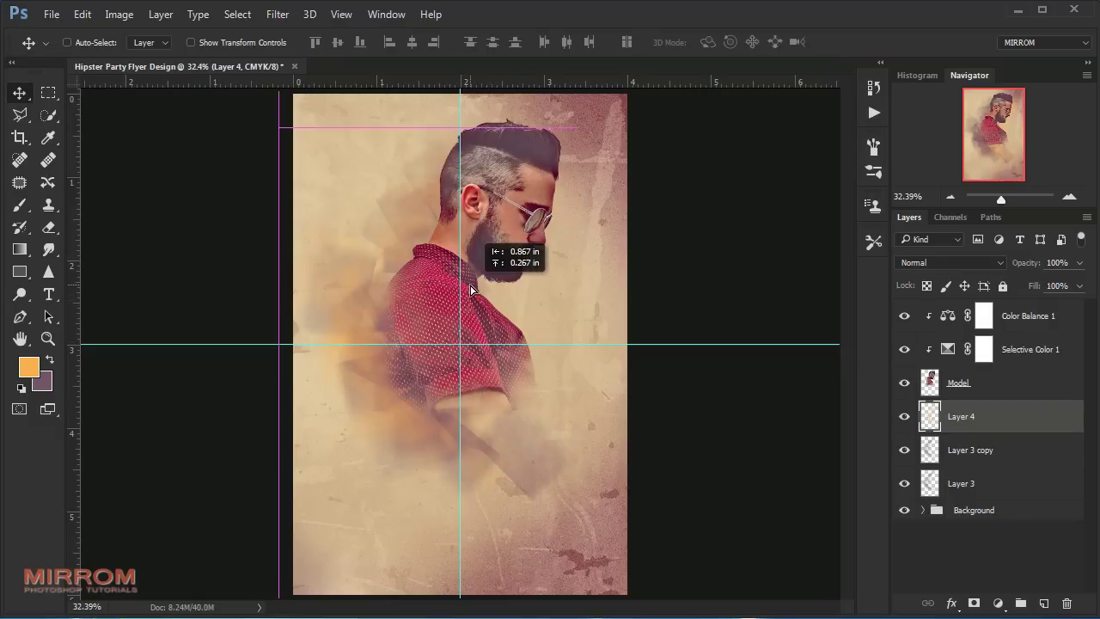
key(ctrl+t)
drag(547, 507, 533, 483)
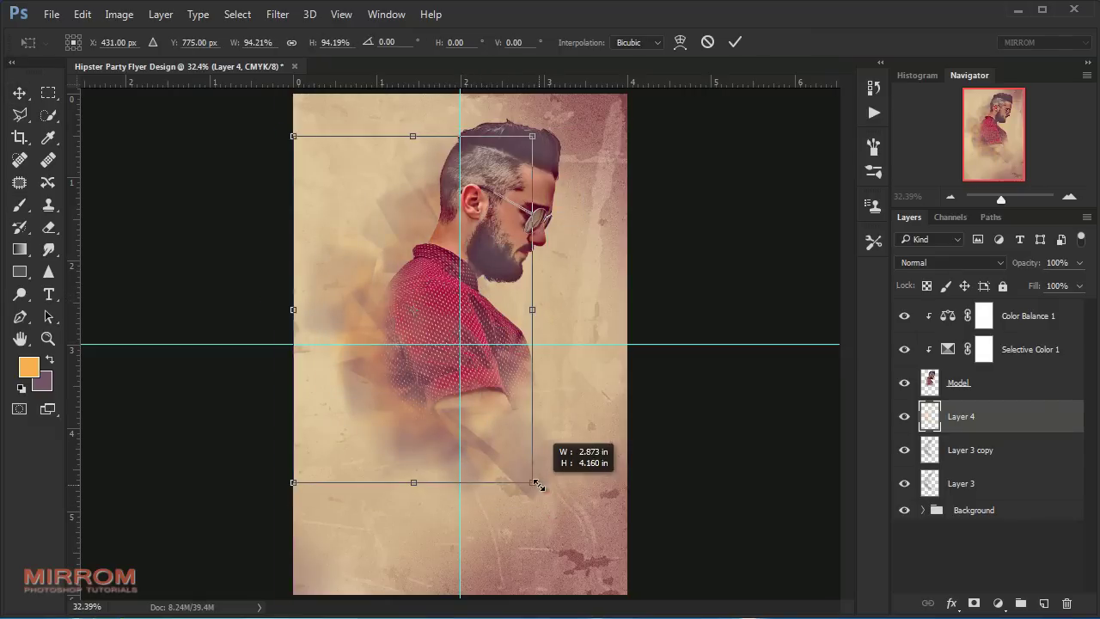
drag(581, 450, 594, 352)
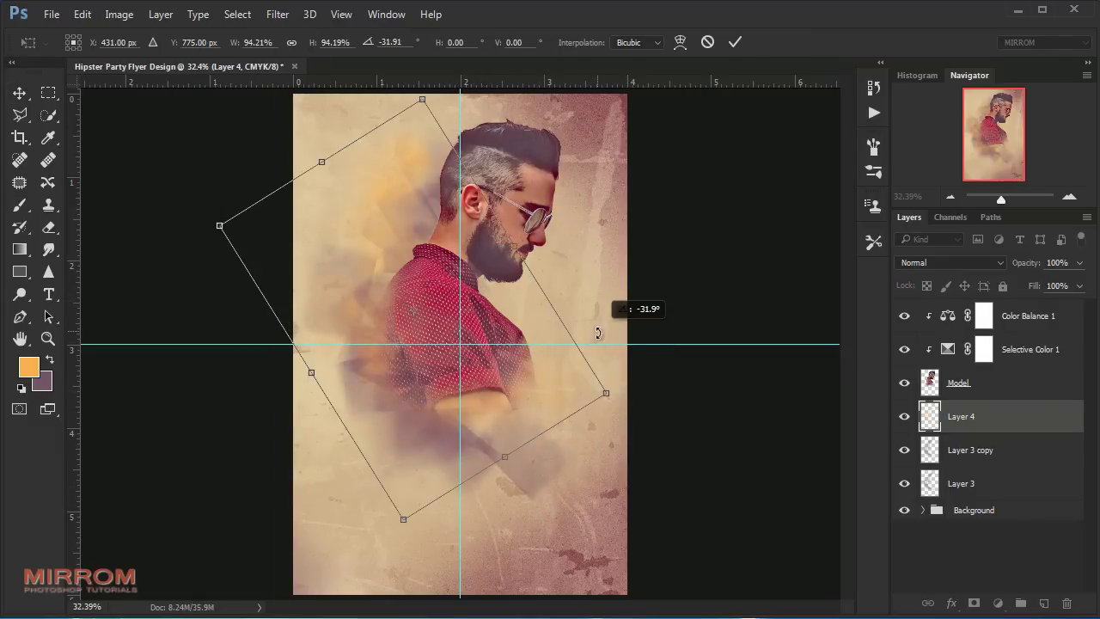
drag(487, 111, 485, 169)
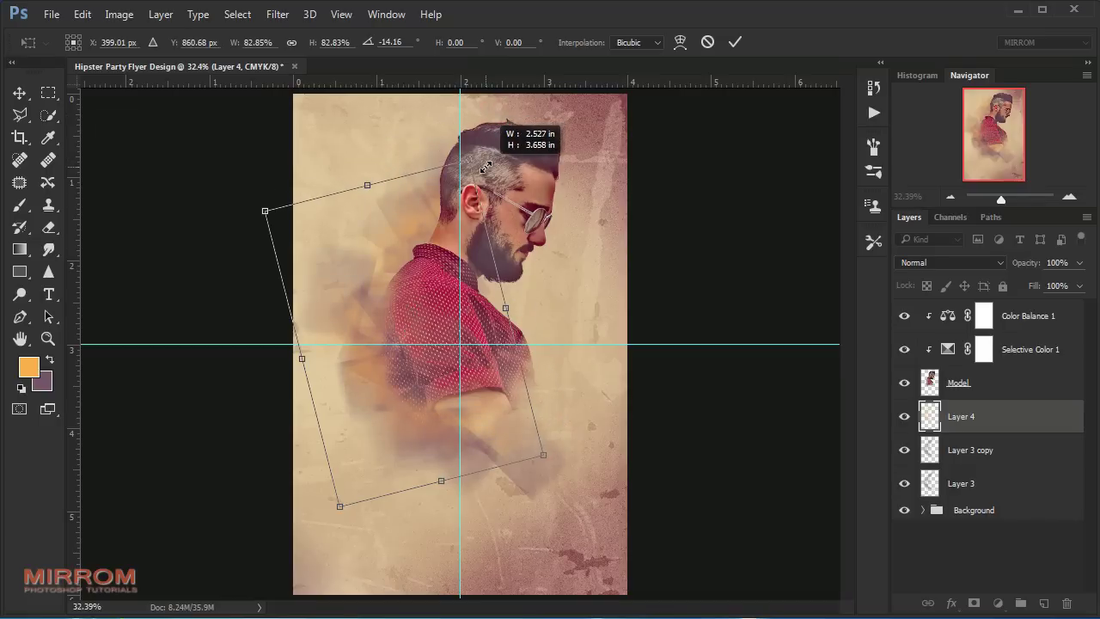
key(Return)
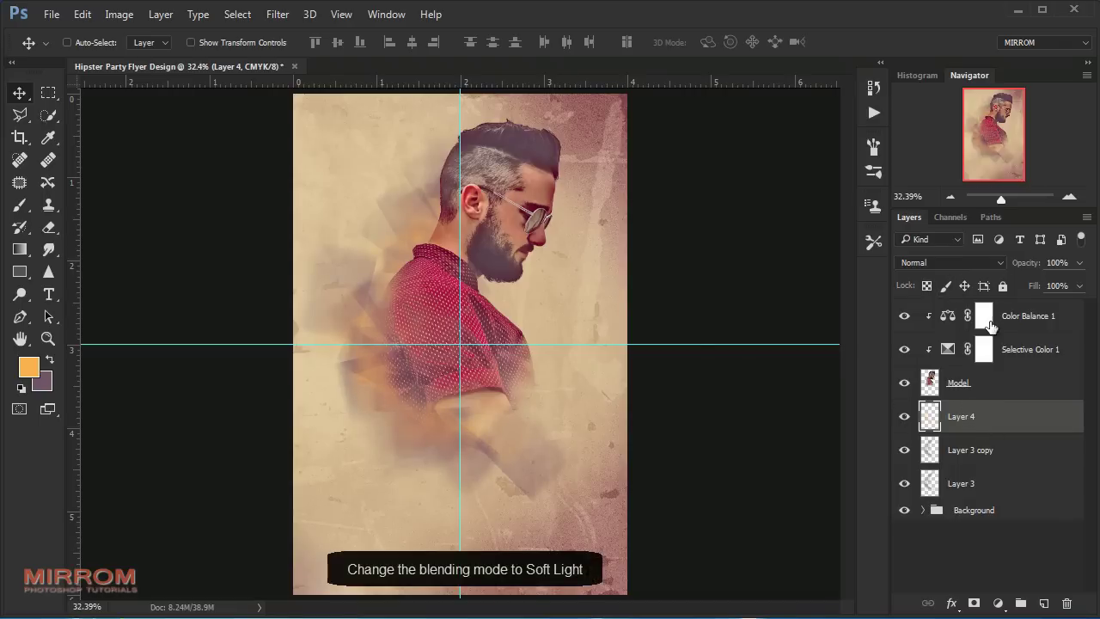
Step: Set Layer 4 to Soft Light and duplicate it with the copy in Overlay
click(980, 262)
click(938, 465)
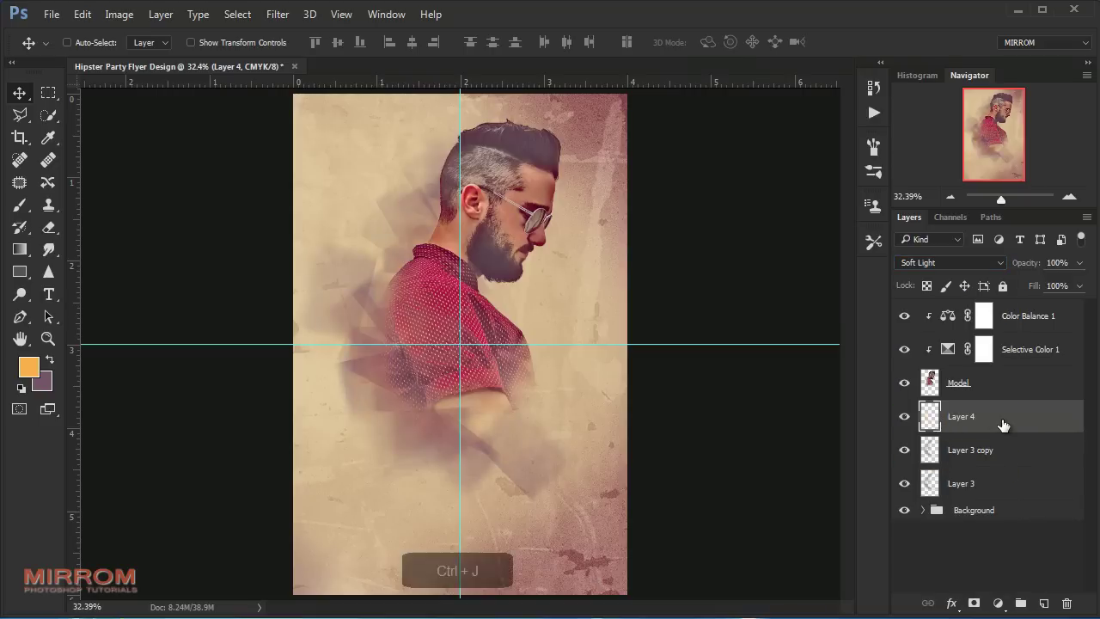
key(ctrl+j)
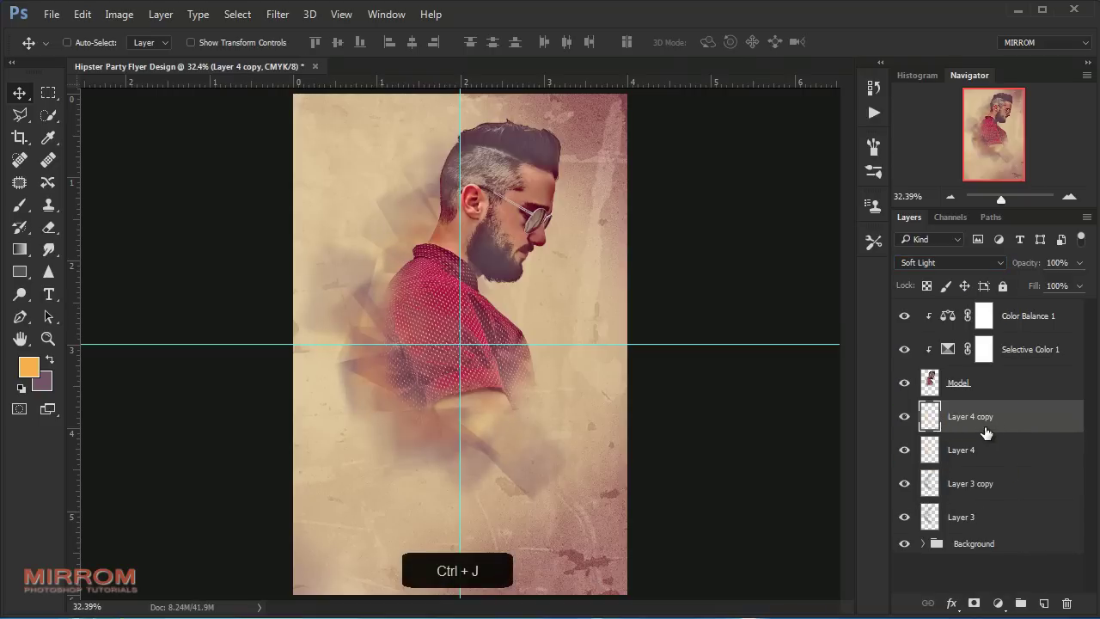
click(952, 262)
click(930, 454)
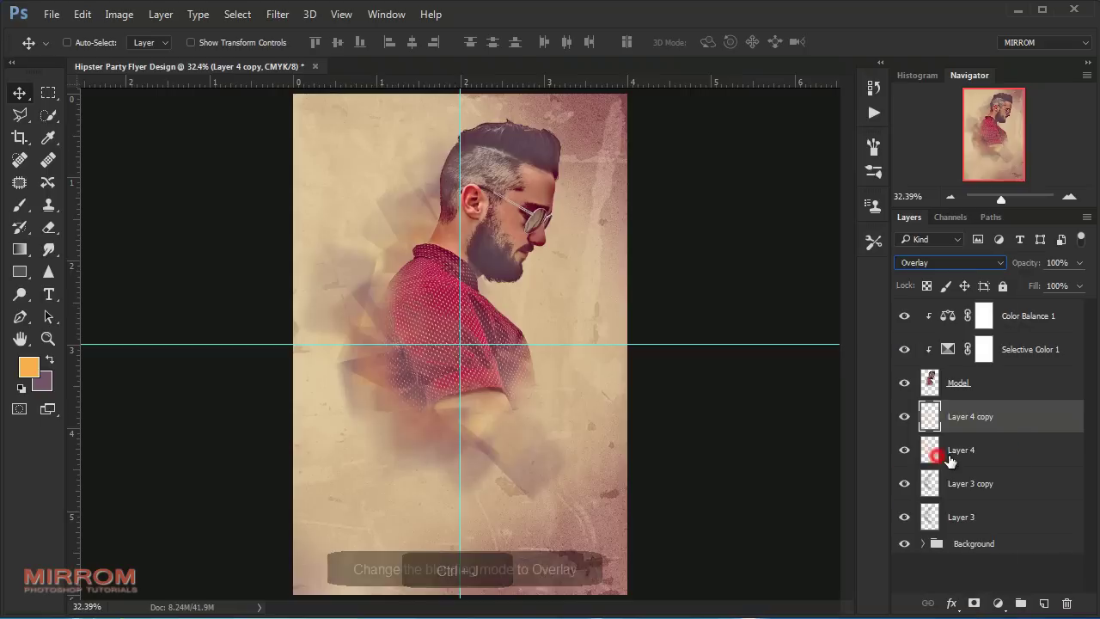
Step: Lower the Layer 4 copy's opacity to 65% and hide the guides
click(978, 418)
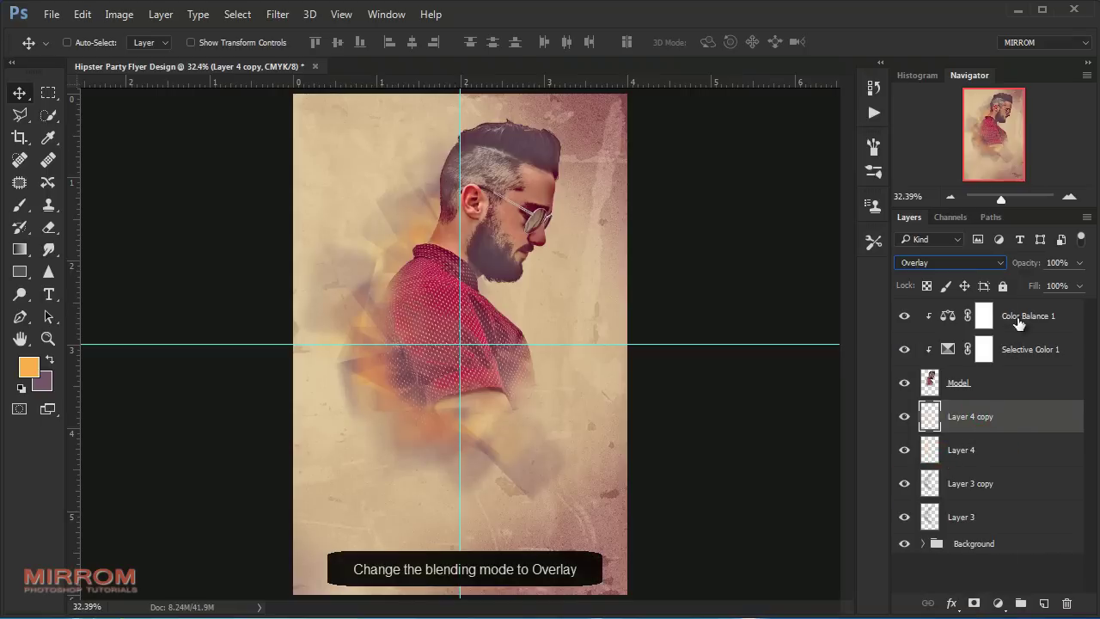
click(1079, 262)
drag(1082, 283, 1052, 284)
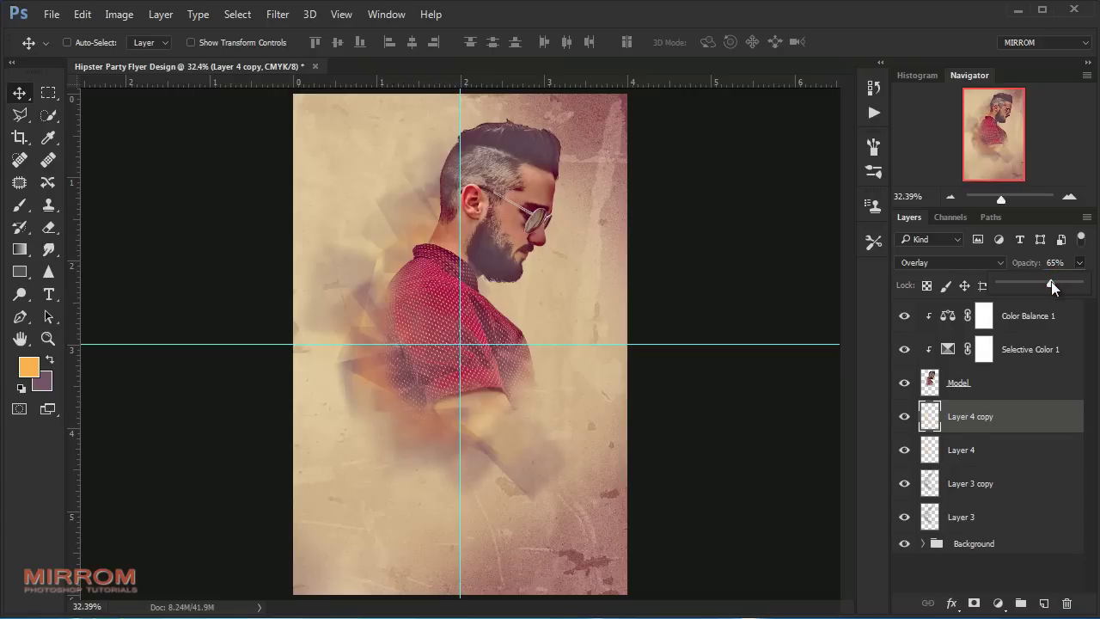
click(713, 382)
key(ctrl+semicolon)
Step: Group the layers from Color Balance 1 through Layer 3 into a group named Model
click(1026, 325)
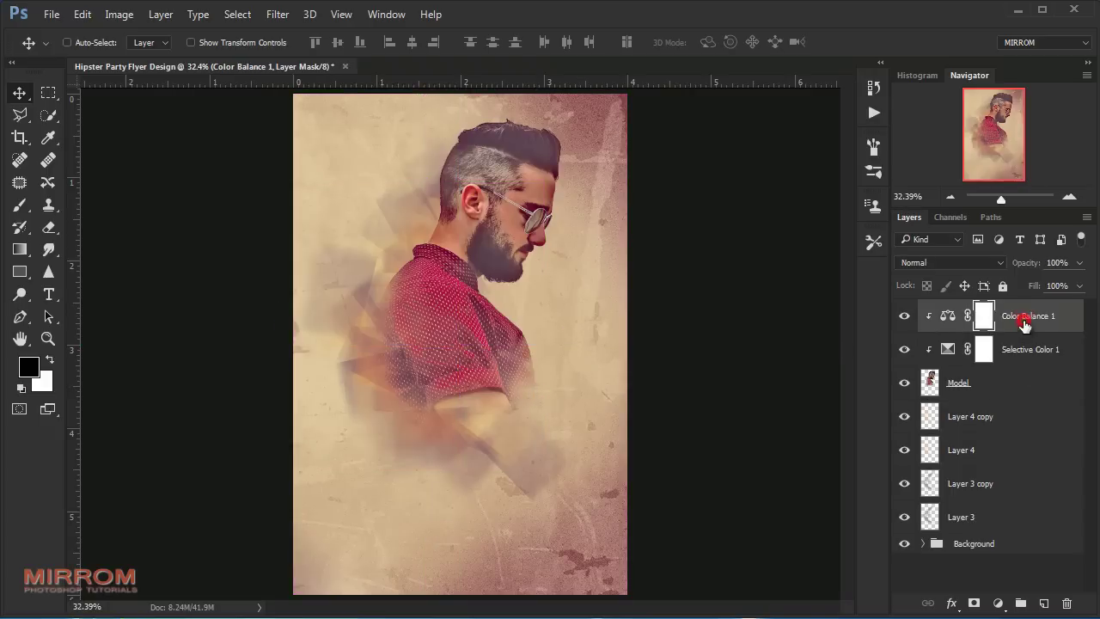
shift+click(978, 526)
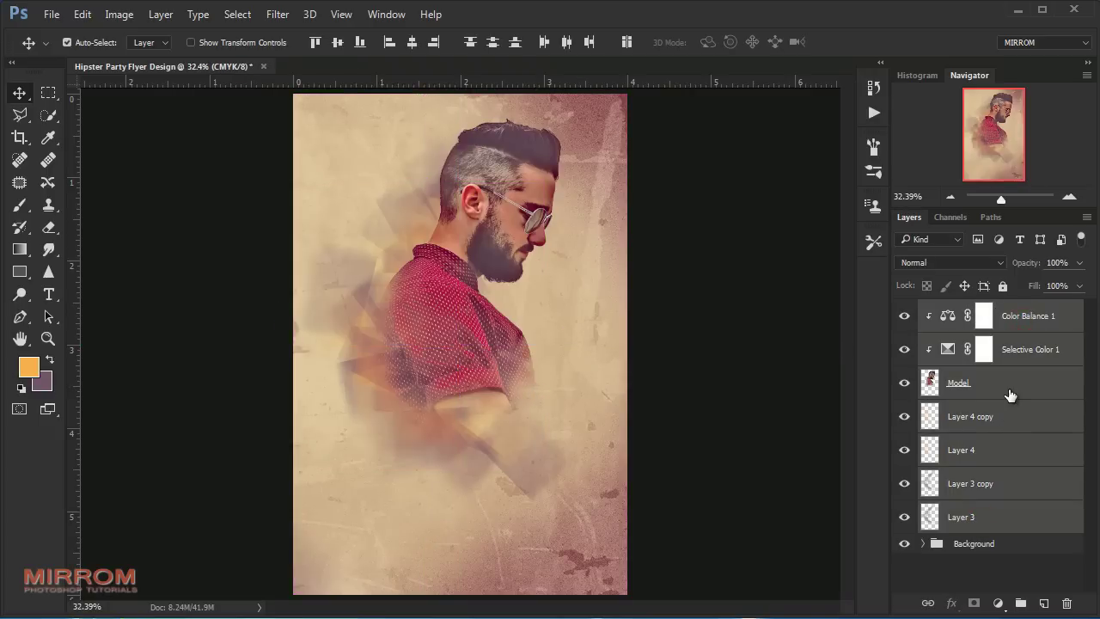
key(ctrl+g)
double_click(964, 310)
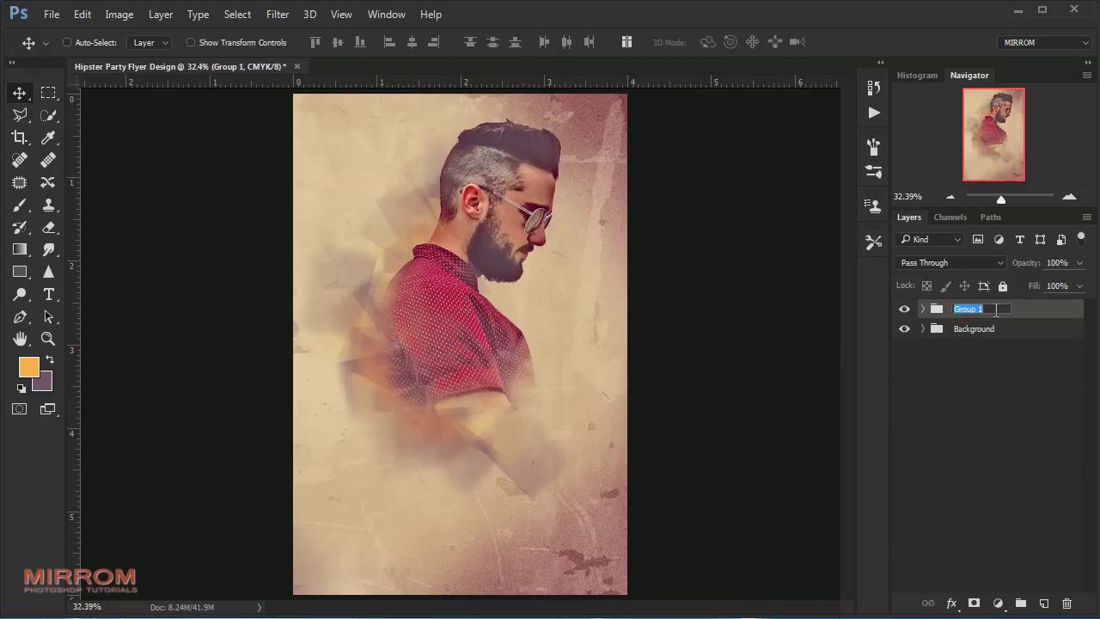
text(Model)
key(Return)
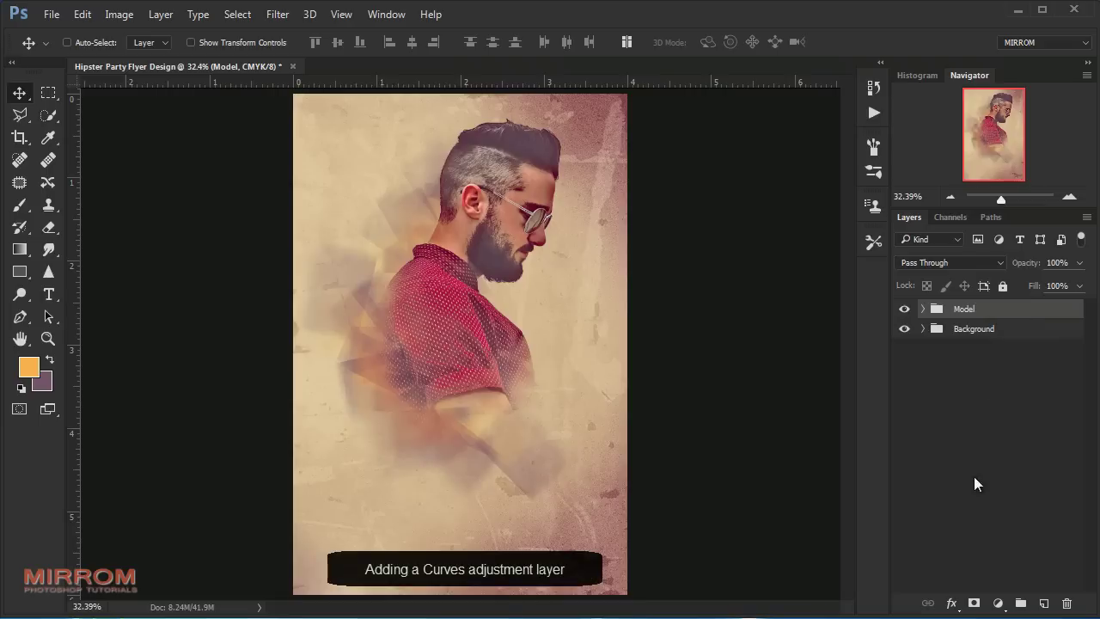
Step: Add a Curves adjustment that lifts the midtones and highlights to brighten and warm the flyer
click(997, 603)
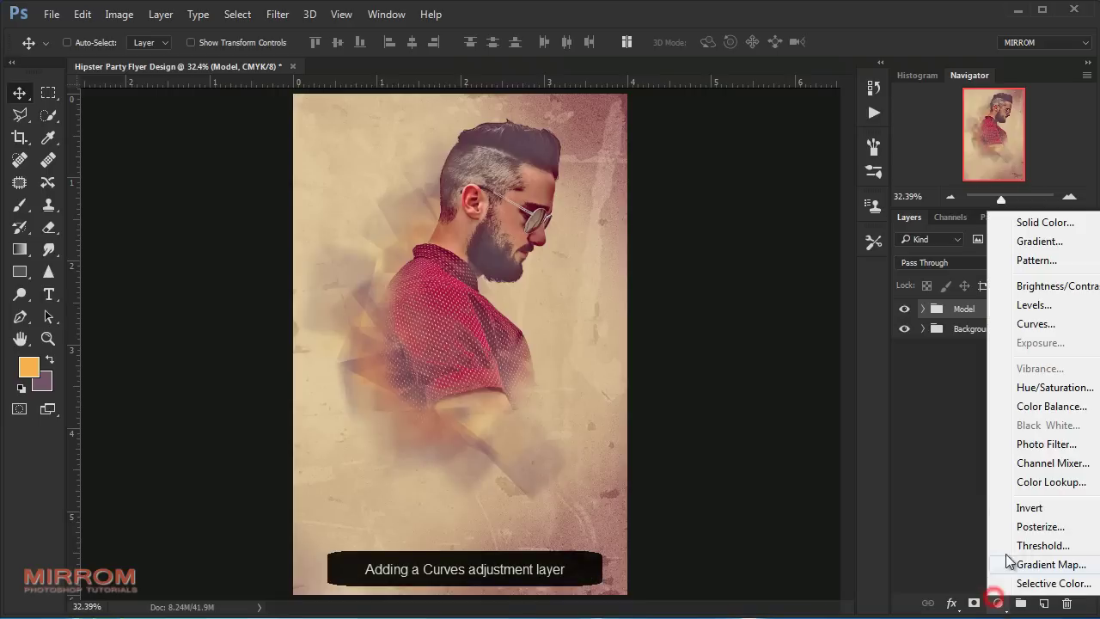
click(1037, 327)
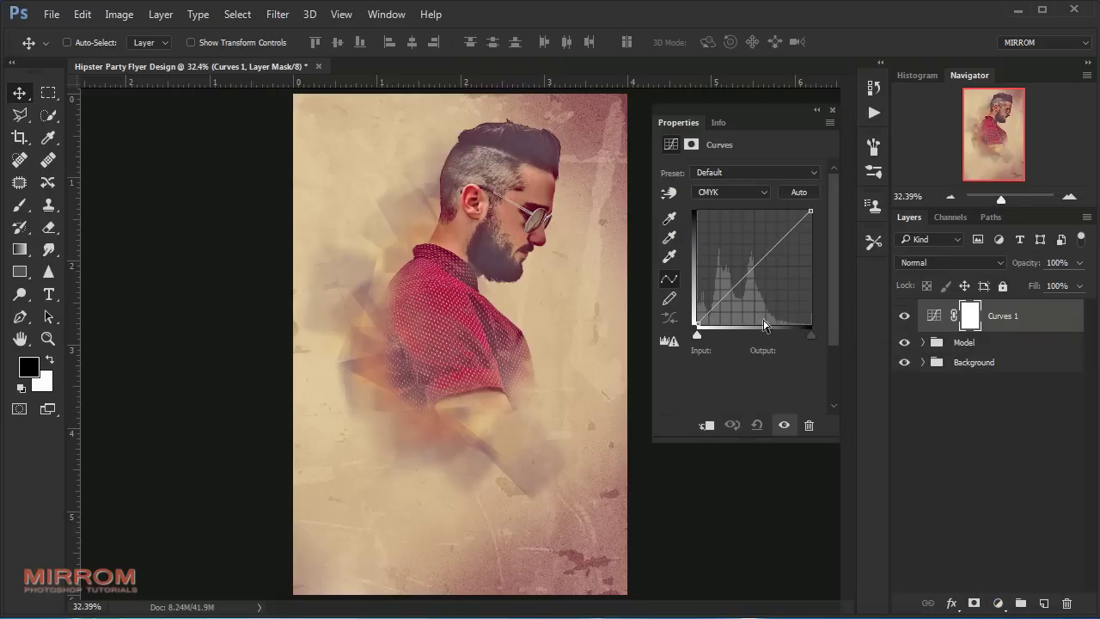
drag(751, 270, 750, 261)
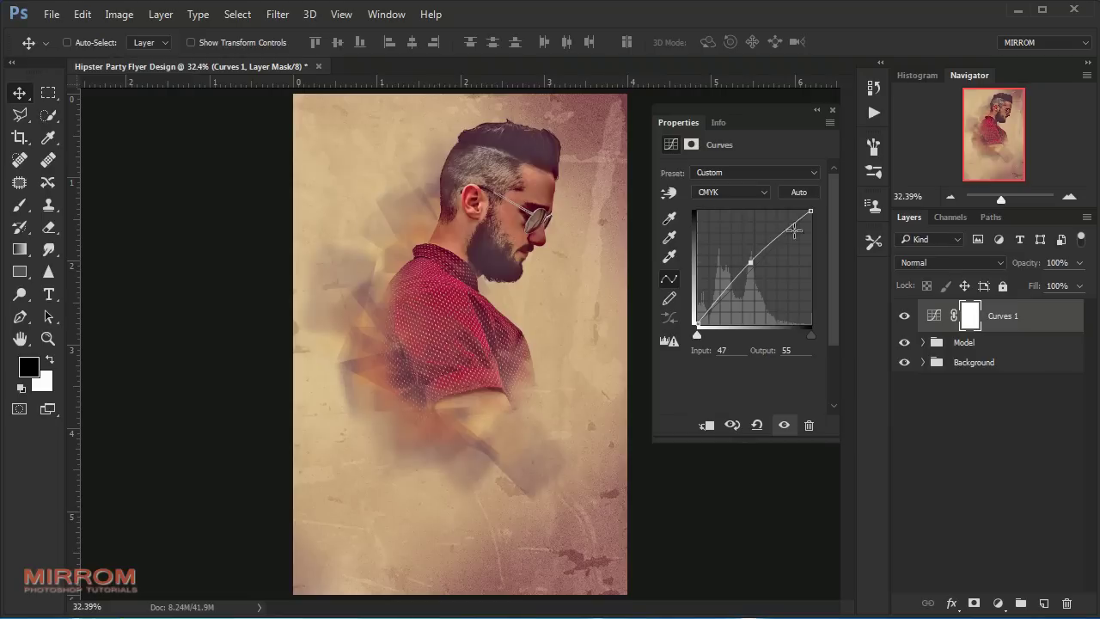
mouse_move(810, 210)
mouse_down()
mouse_move(780, 214)
mouse_move(810, 226)
mouse_up()
click(750, 261)
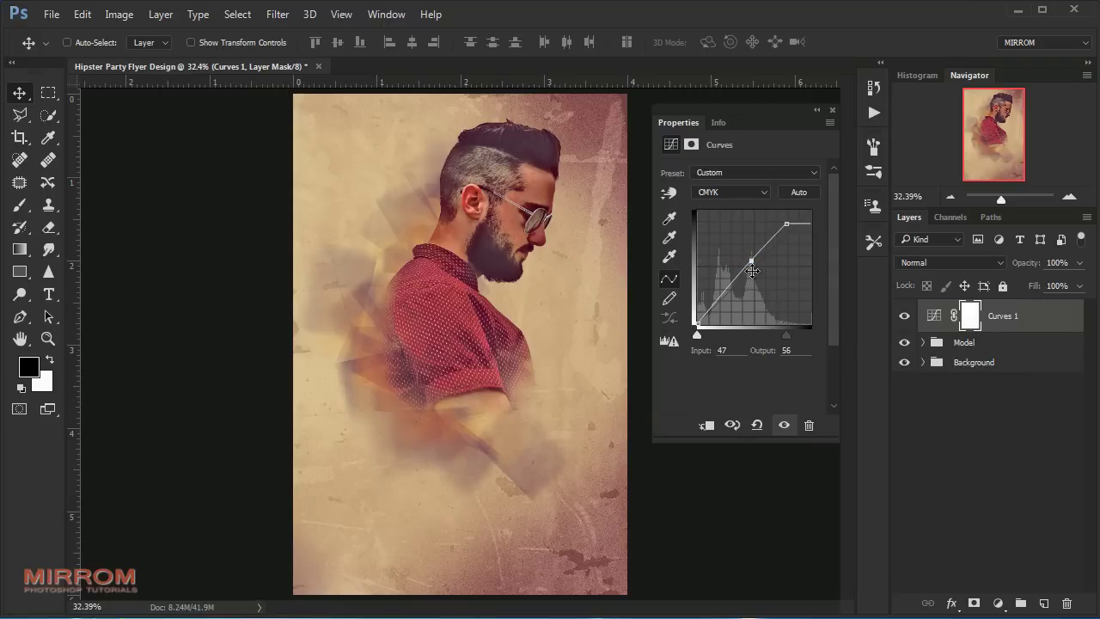
drag(752, 272, 748, 264)
click(832, 110)
Step: Nudge the Model group two steps right, using the centre guides
click(965, 343)
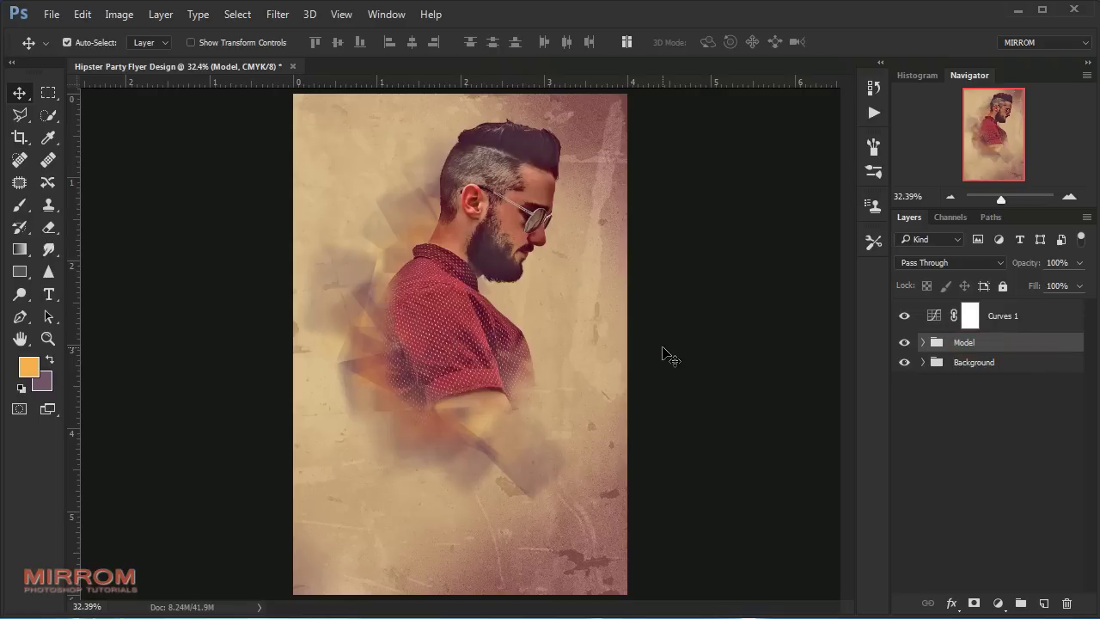
key(ctrl+semicolon)
key(Right)
key(Right)
key(Right)
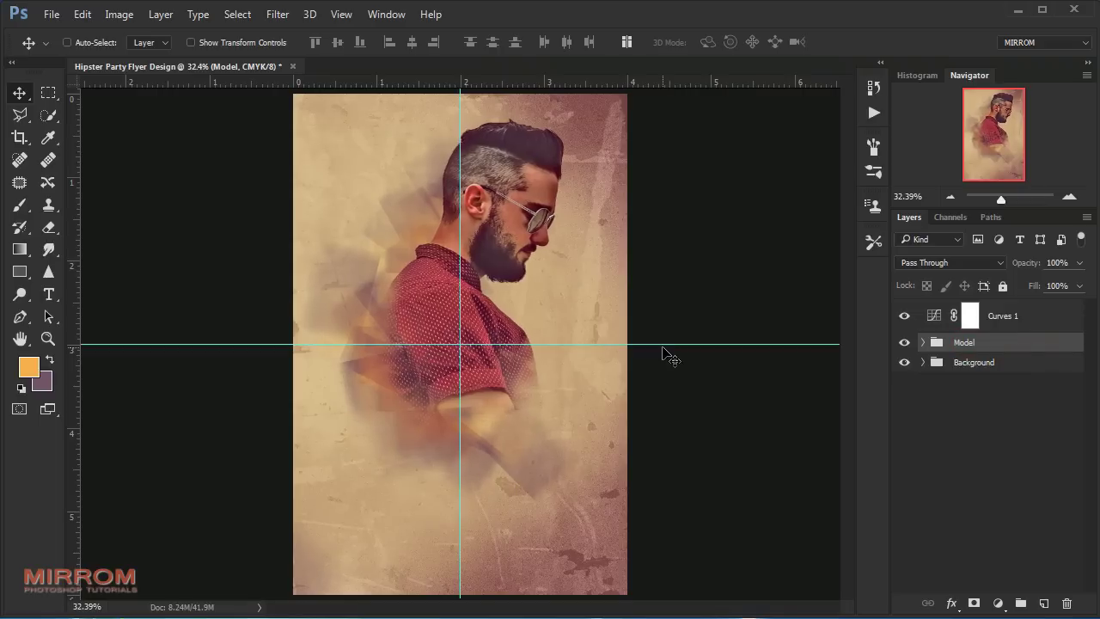
key(Right)
Step: Stretch the smoke layers, Layer 4 copy through Layer 3, slightly taller
click(922, 342)
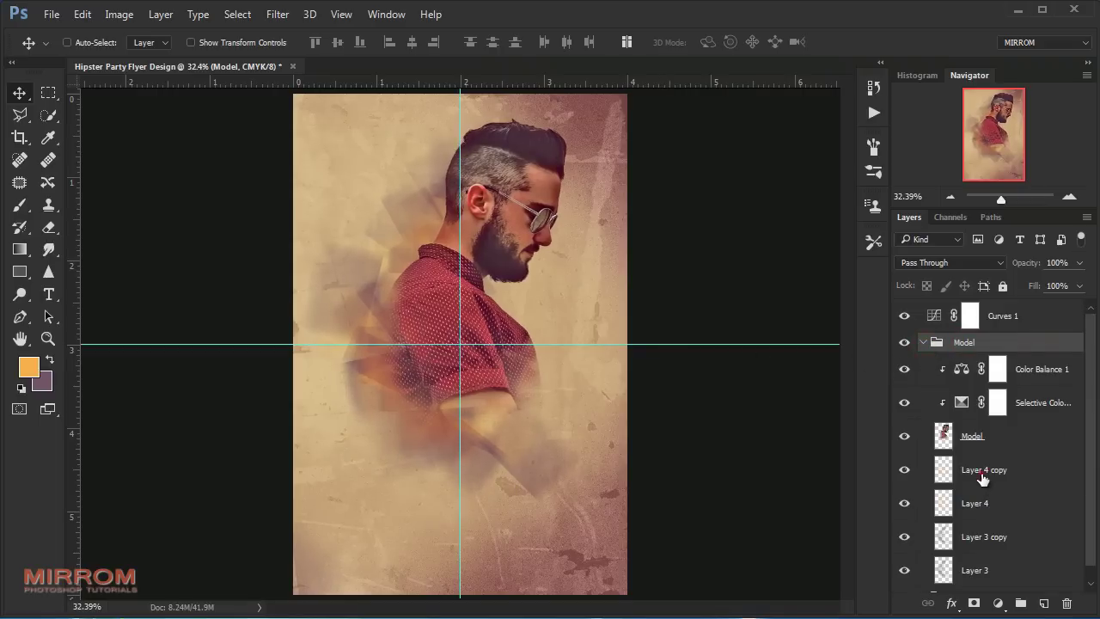
click(984, 468)
shift+click(985, 551)
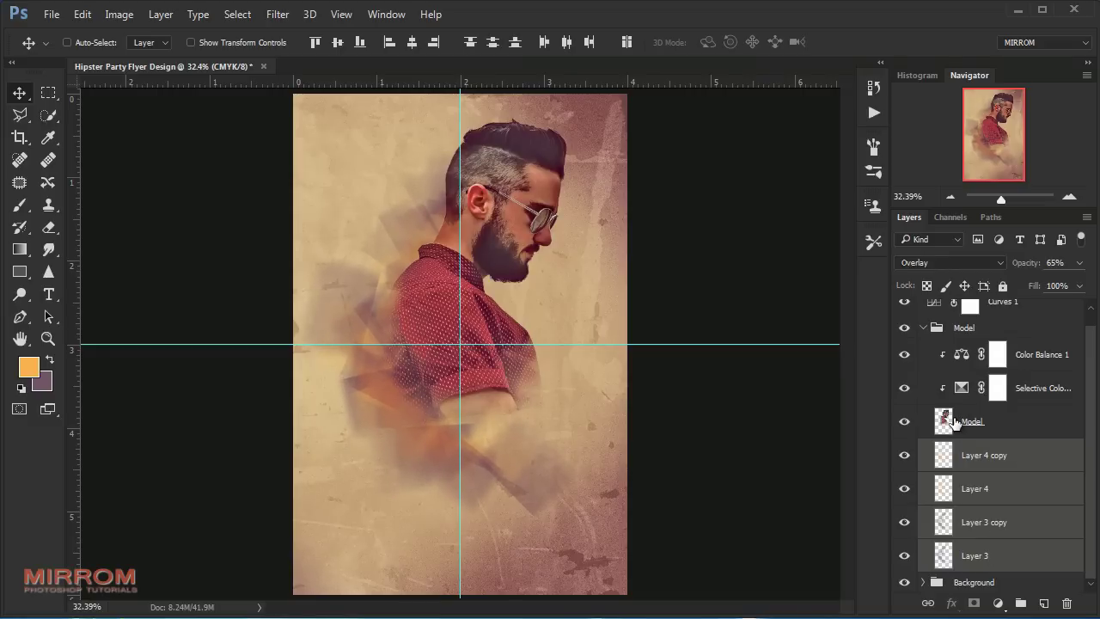
key(ctrl+t)
drag(441, 115, 441, 131)
key(Return)
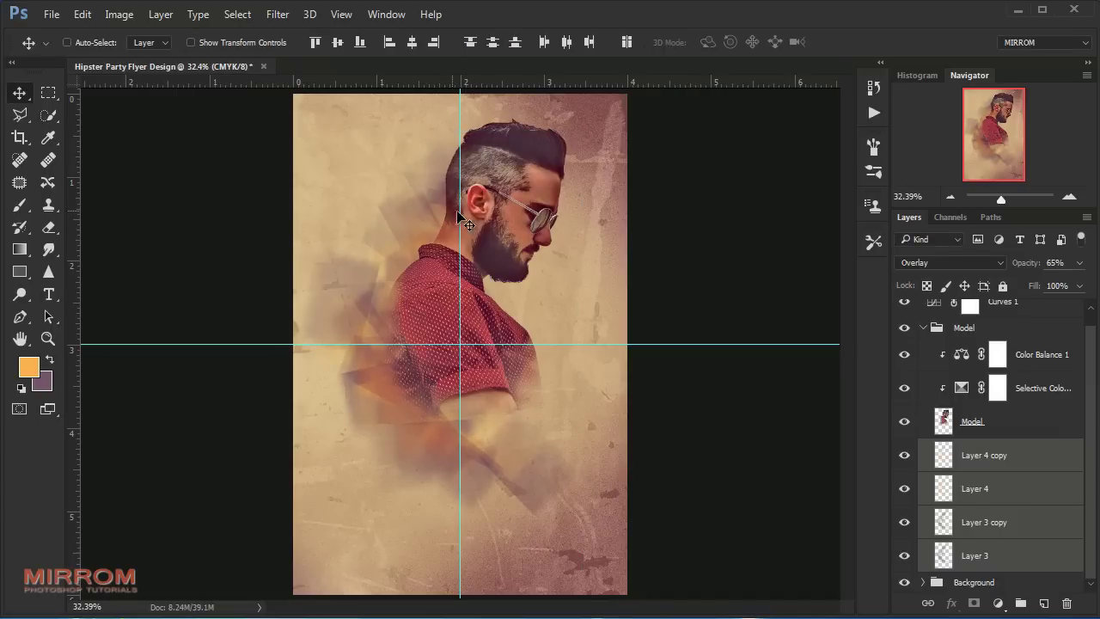
Step: Tilt the smoke layers about -3°, then collapse the Model group and hide the guides
key(ctrl+t)
drag(697, 304, 701, 286)
key(Return)
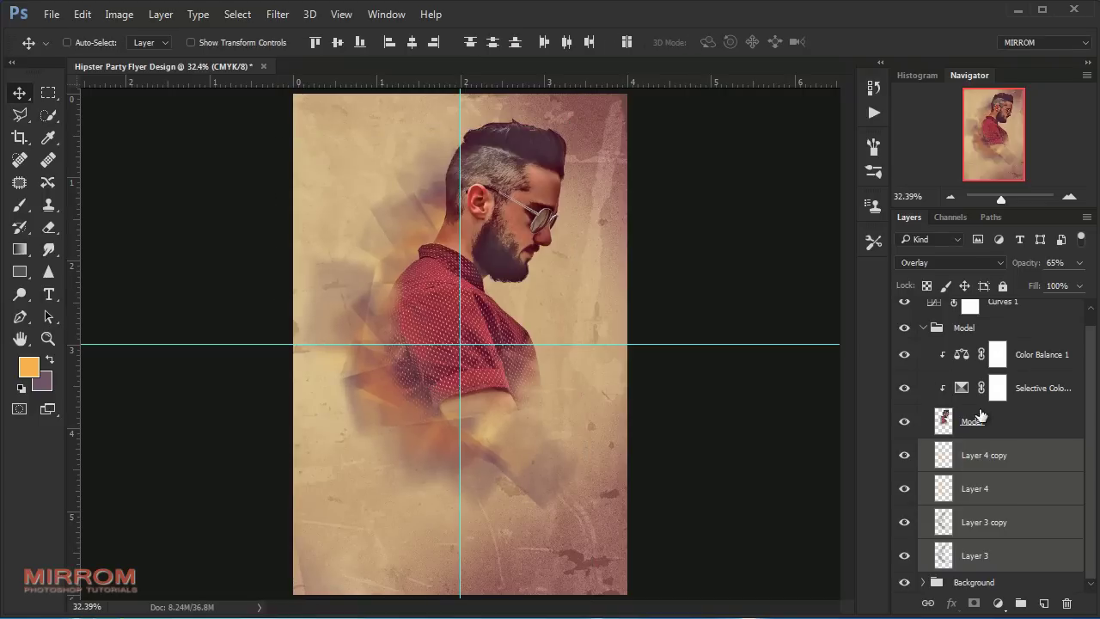
click(923, 328)
click(1074, 315)
key(ctrl+semicolon)
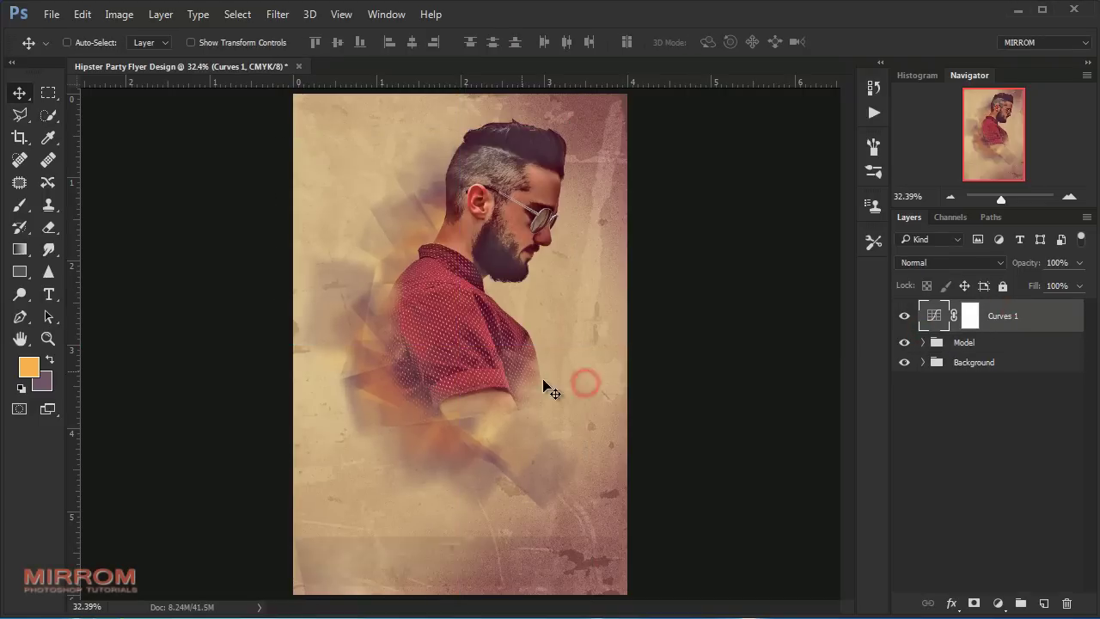
Step: Pick the Horizontal Type Tool and place the Character panel beside the flyer
click(50, 295)
click(129, 294)
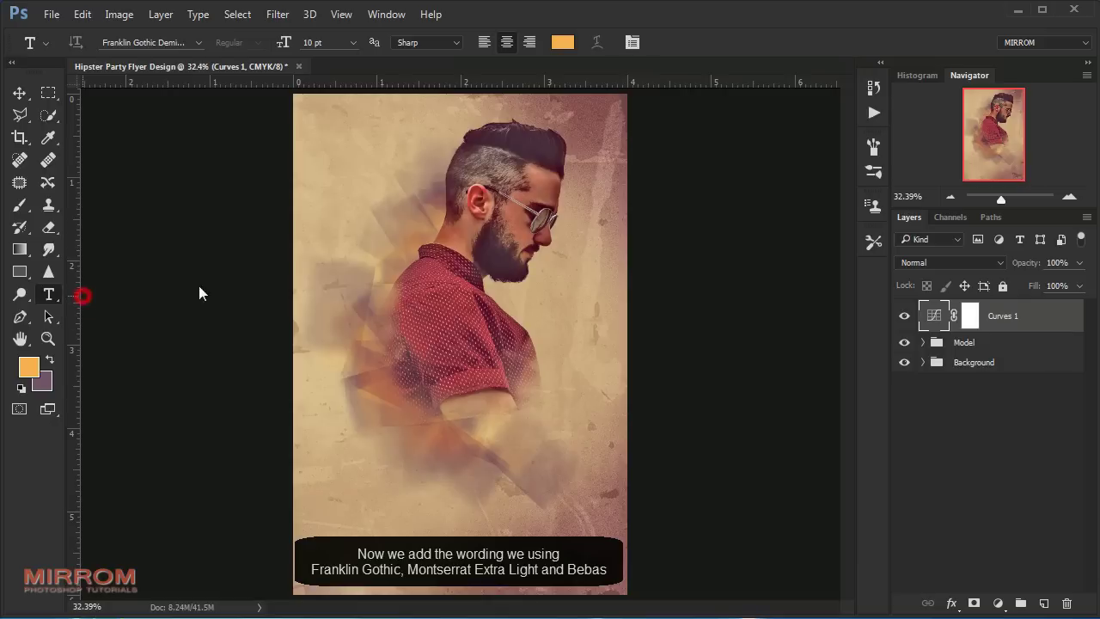
click(631, 42)
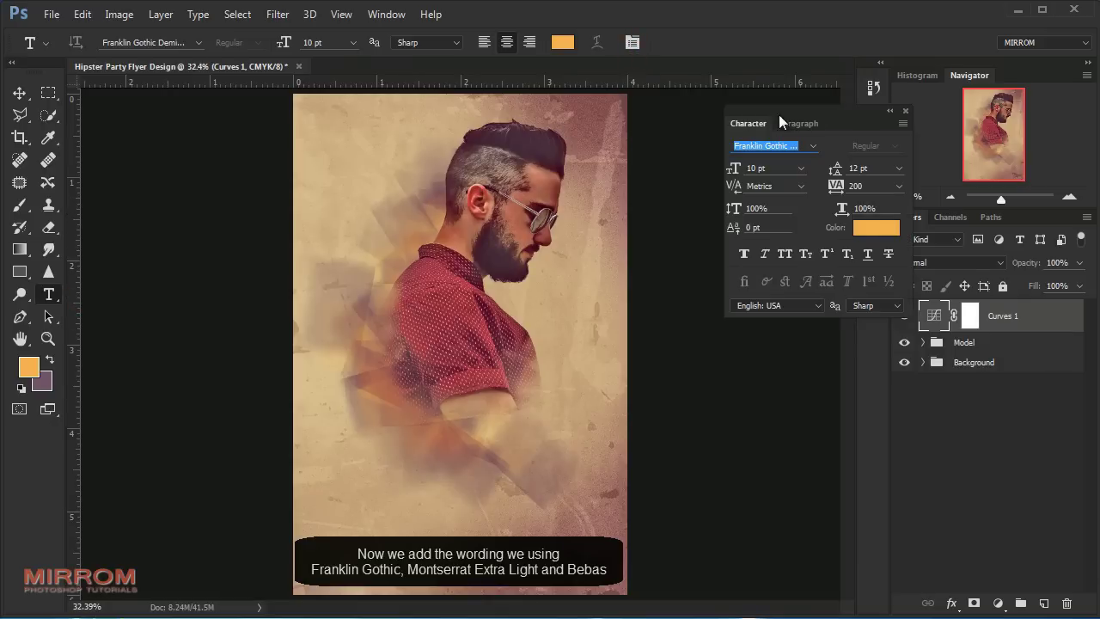
mouse_move(779, 115)
mouse_down()
mouse_move(688, 114)
mouse_move(705, 195)
mouse_up()
click(679, 146)
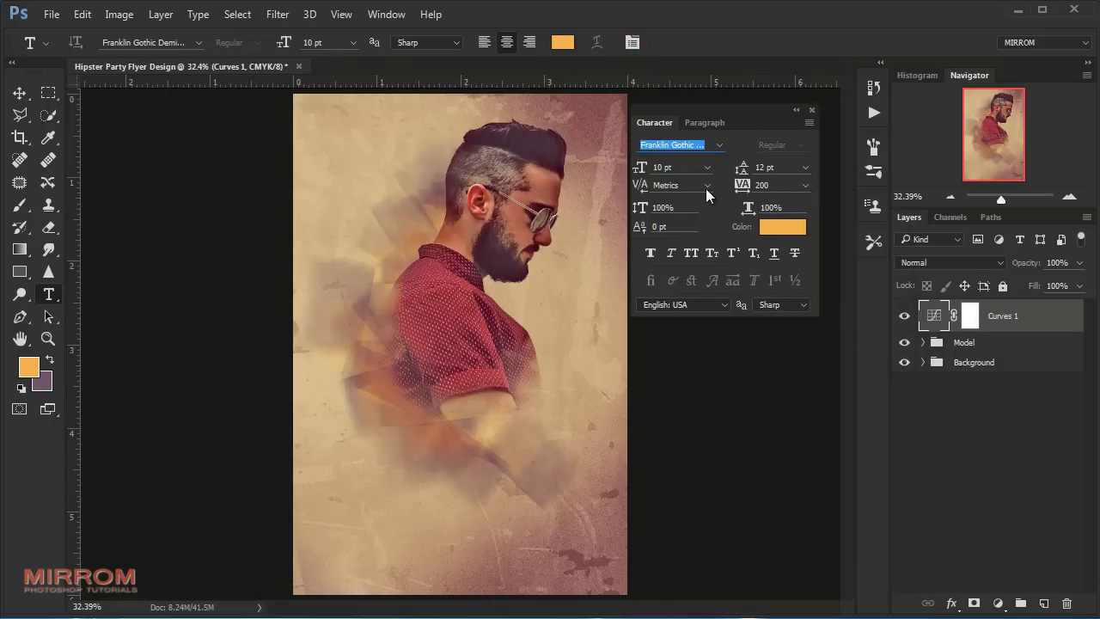
Step: Set the text colour to dark purple 4a333b and start a text line at the flyer's centre
click(776, 229)
click(655, 400)
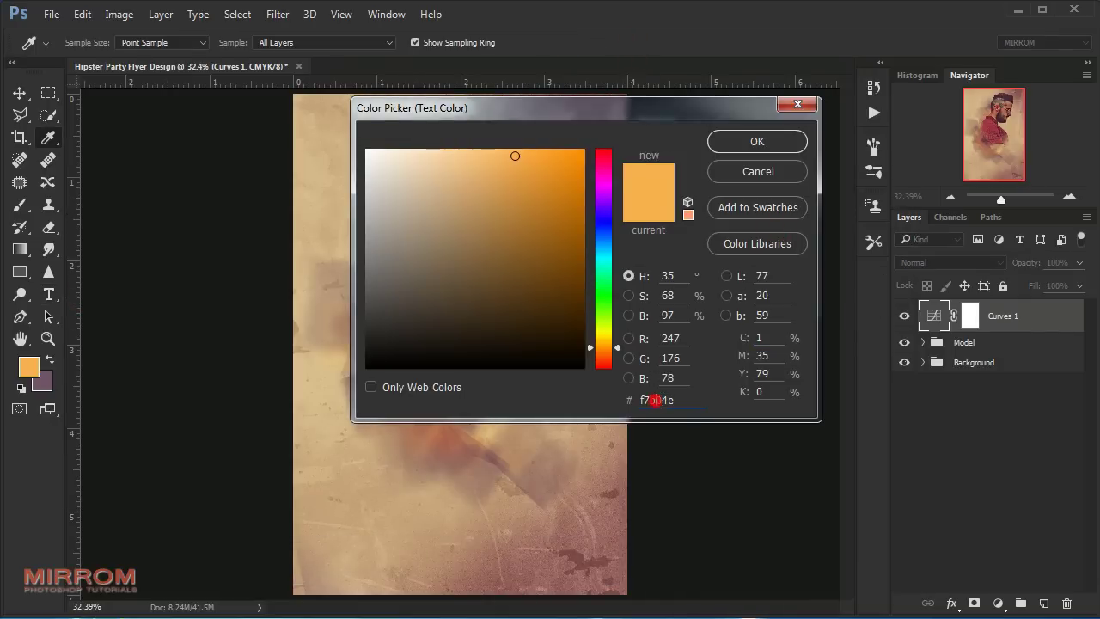
drag(697, 403, 643, 404)
text(4a33)
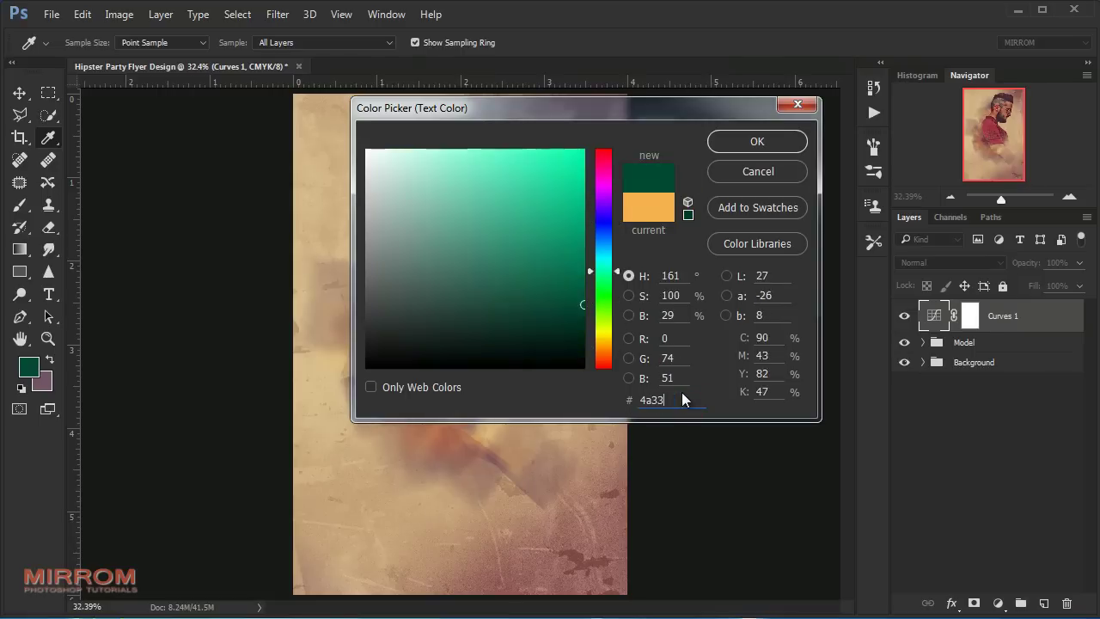
text(3b)
click(701, 399)
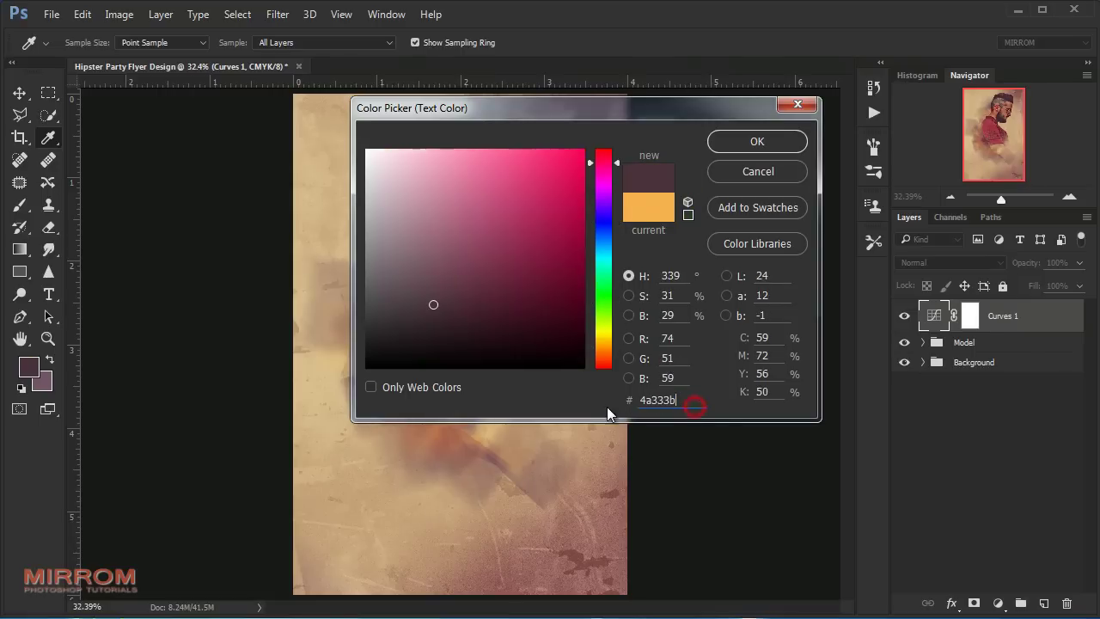
click(728, 148)
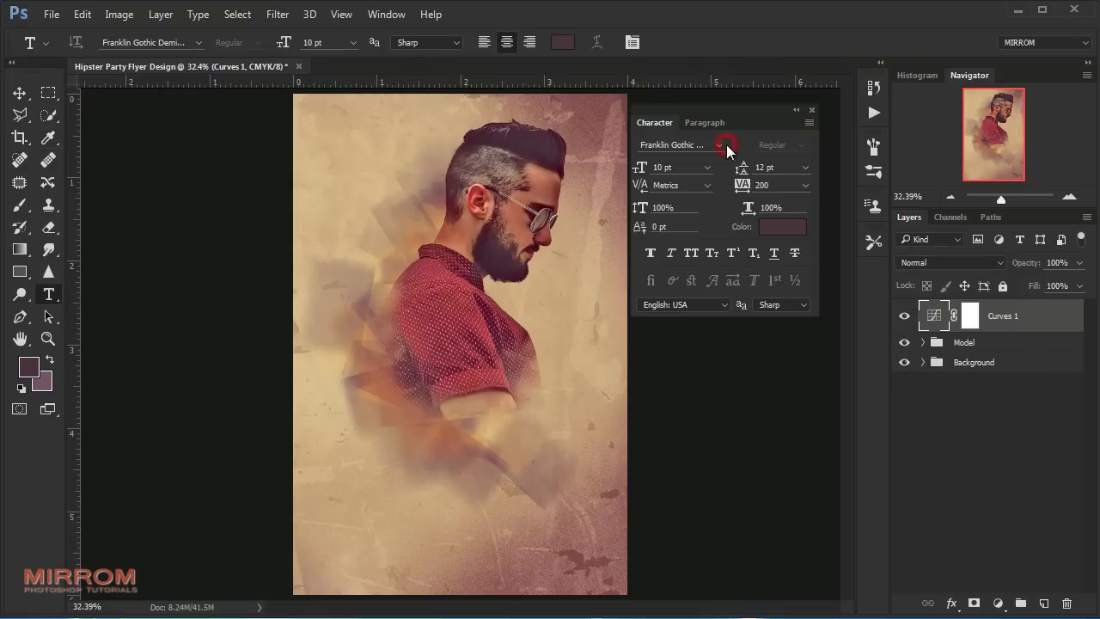
click(462, 426)
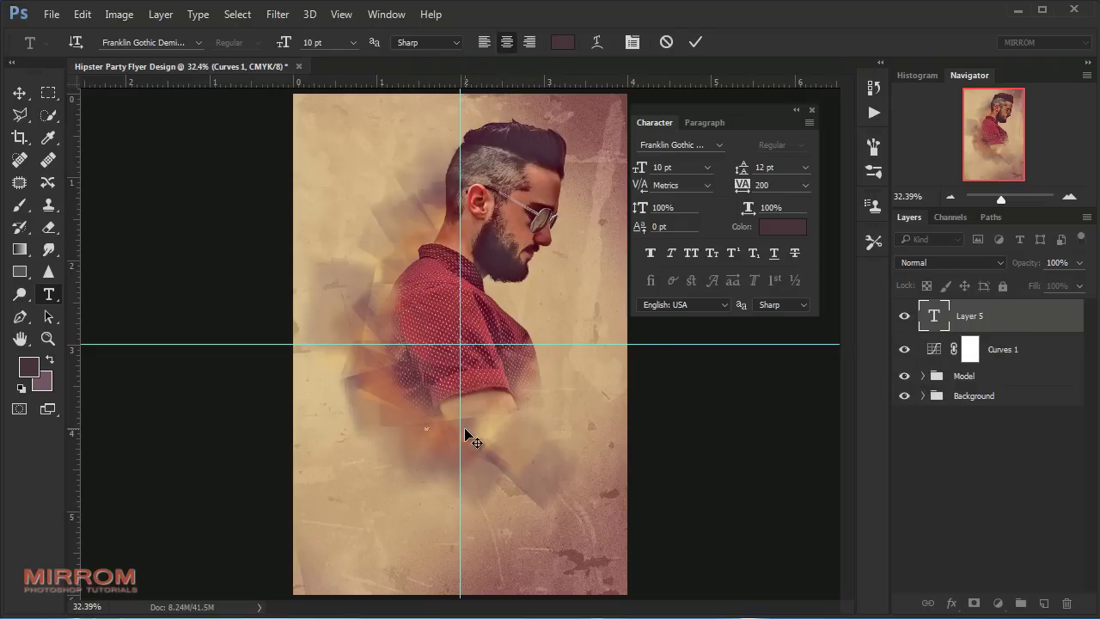
Step: Finish typing HIPSTER and move the title down and right
text(HIPSTE)
text(R)
click(696, 42)
key(v)
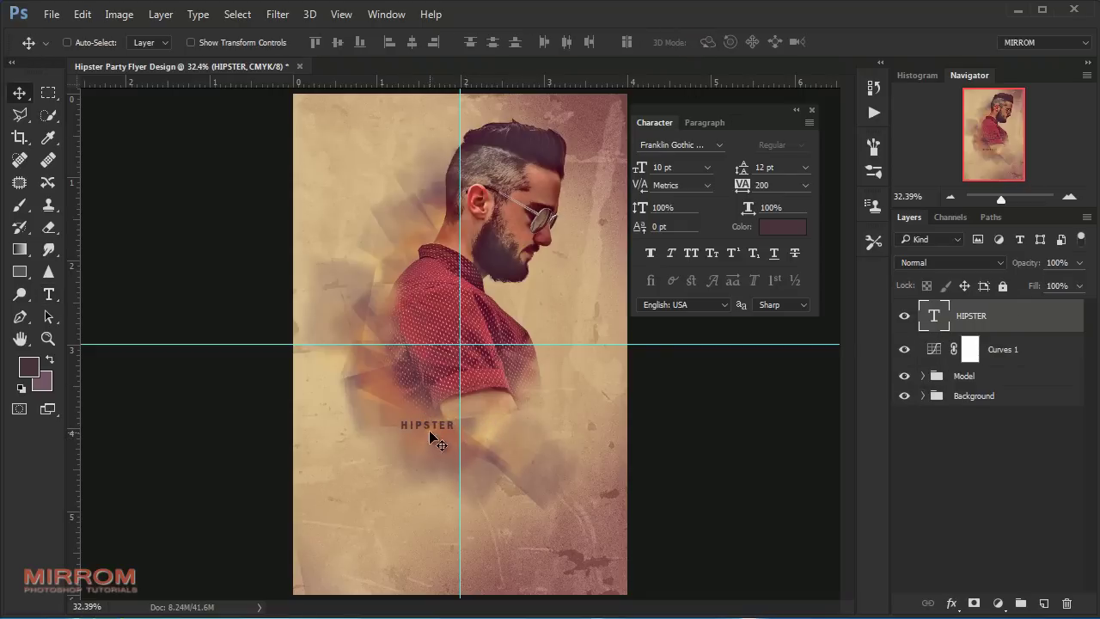
drag(431, 435, 461, 454)
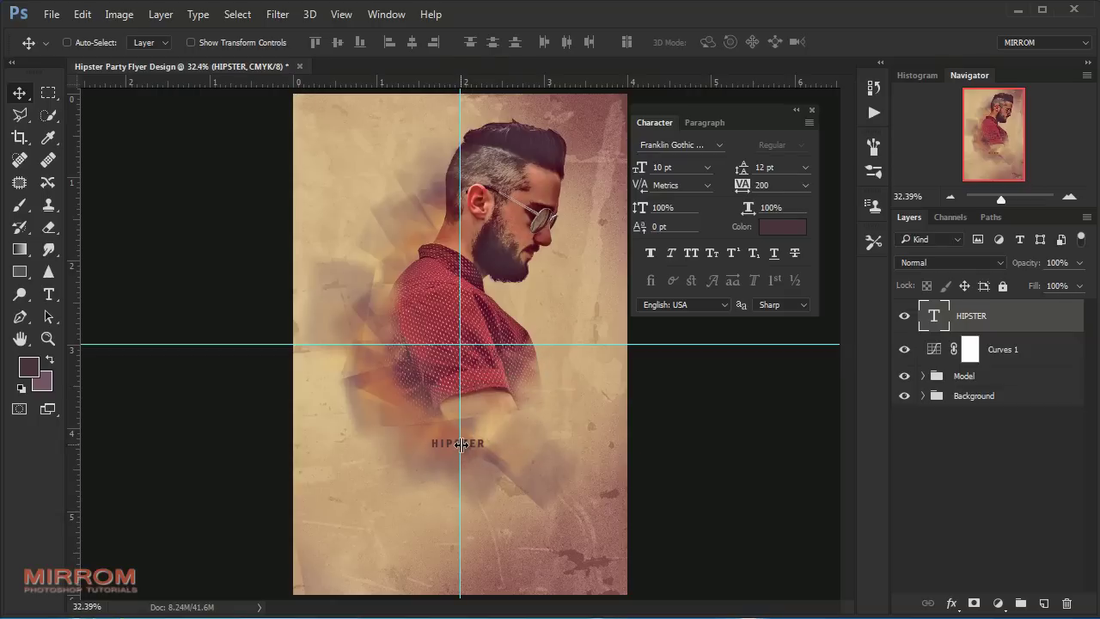
Step: Set the HIPSTER title to 58 pt with -50 tracking
click(708, 168)
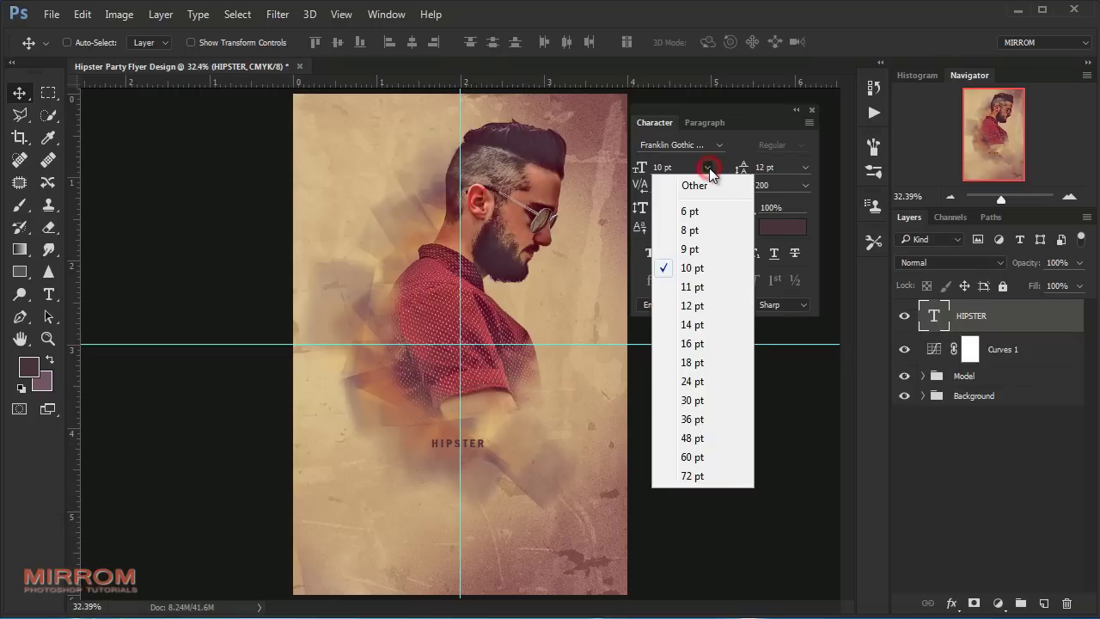
click(696, 438)
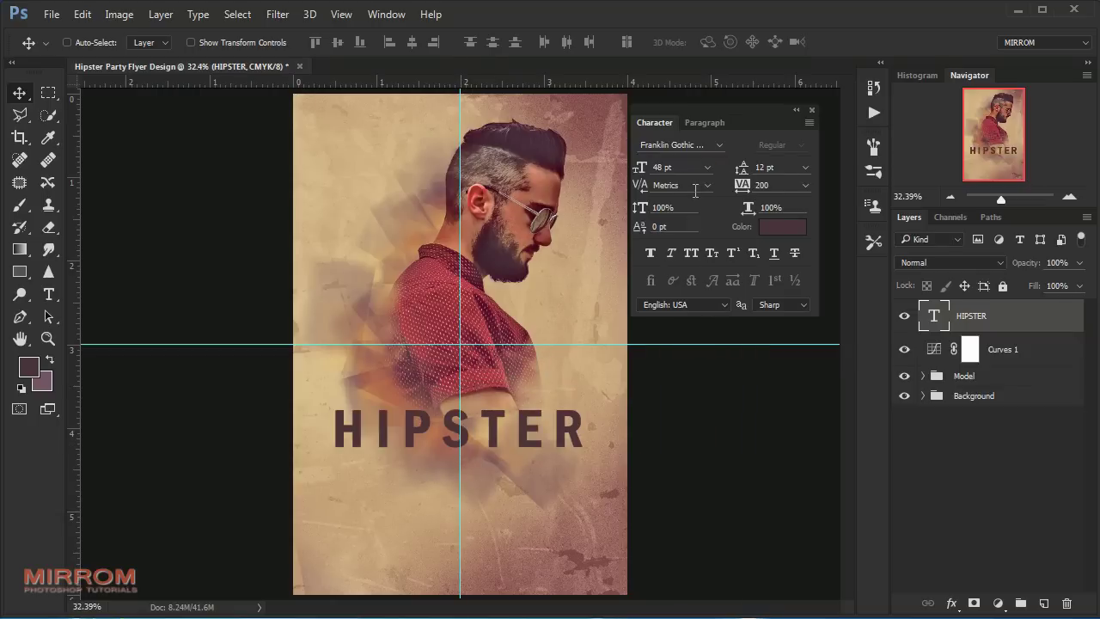
click(806, 185)
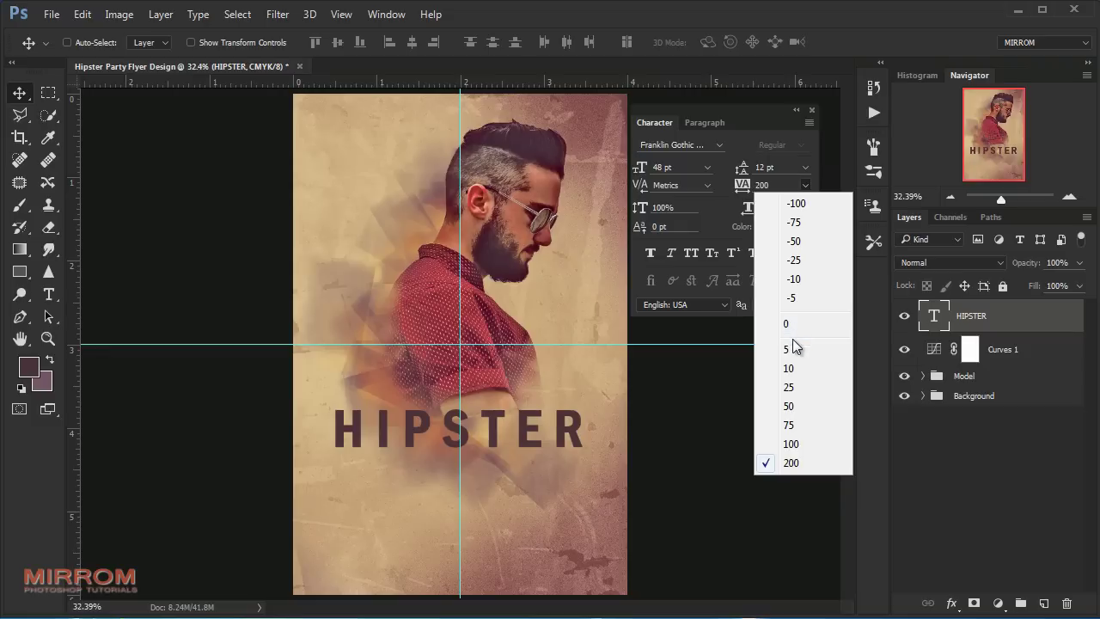
click(804, 241)
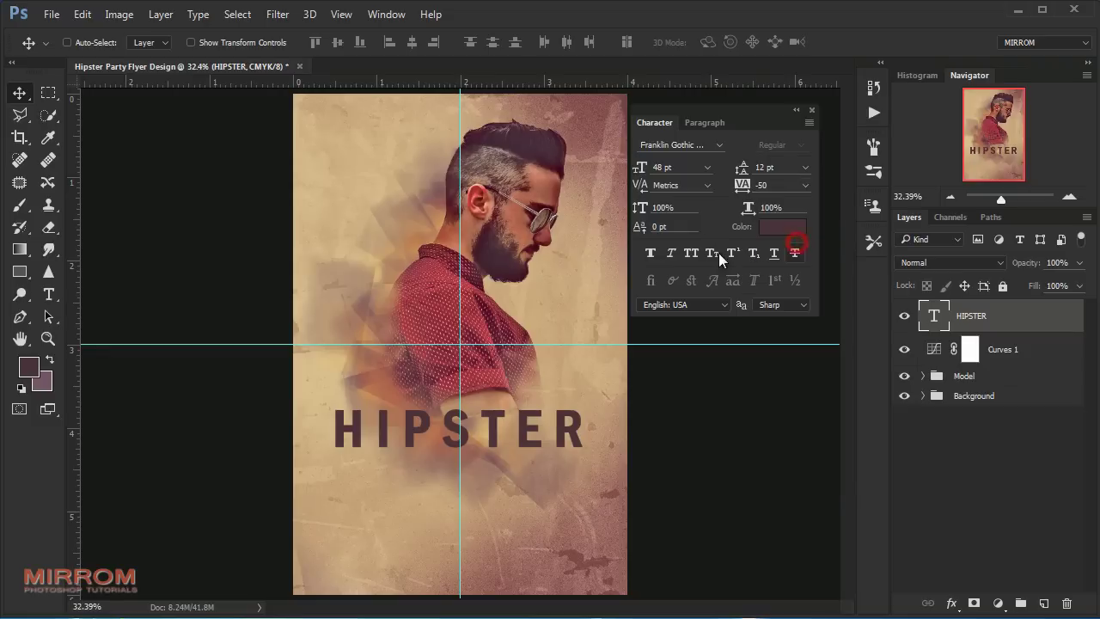
key(Up)
click(689, 168)
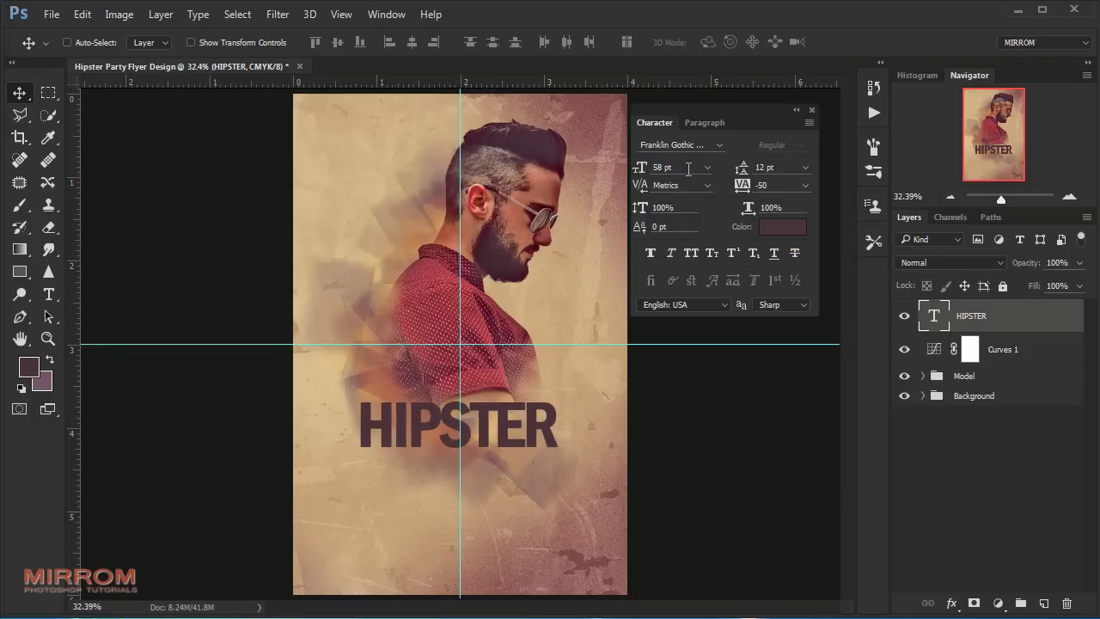
Step: Fine-tune the title's position and blend it with Color Burn
drag(528, 425, 554, 415)
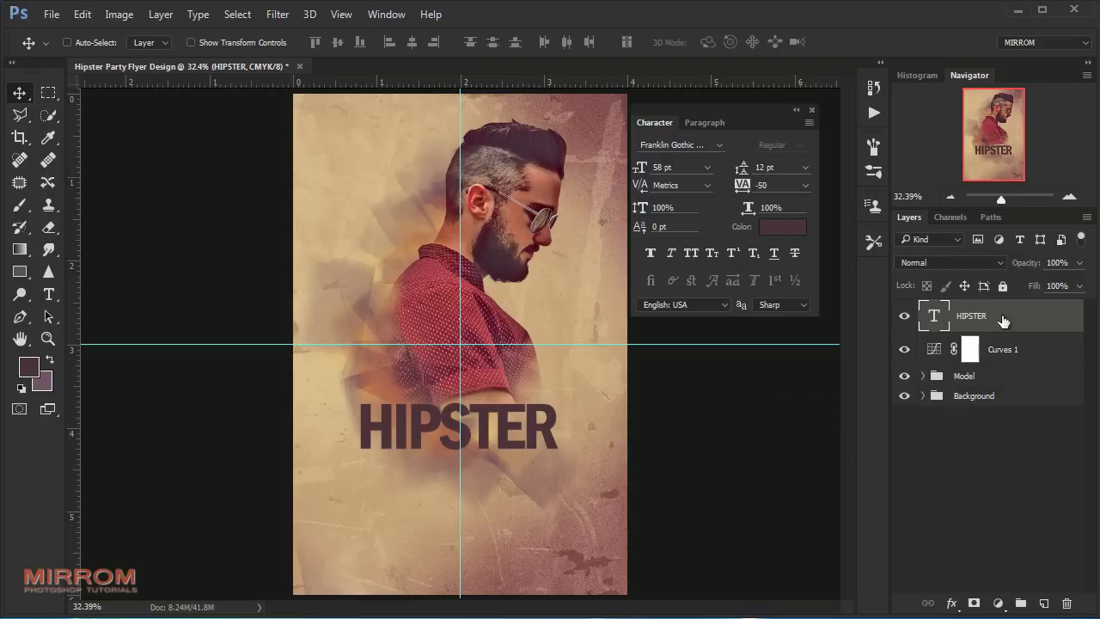
click(985, 265)
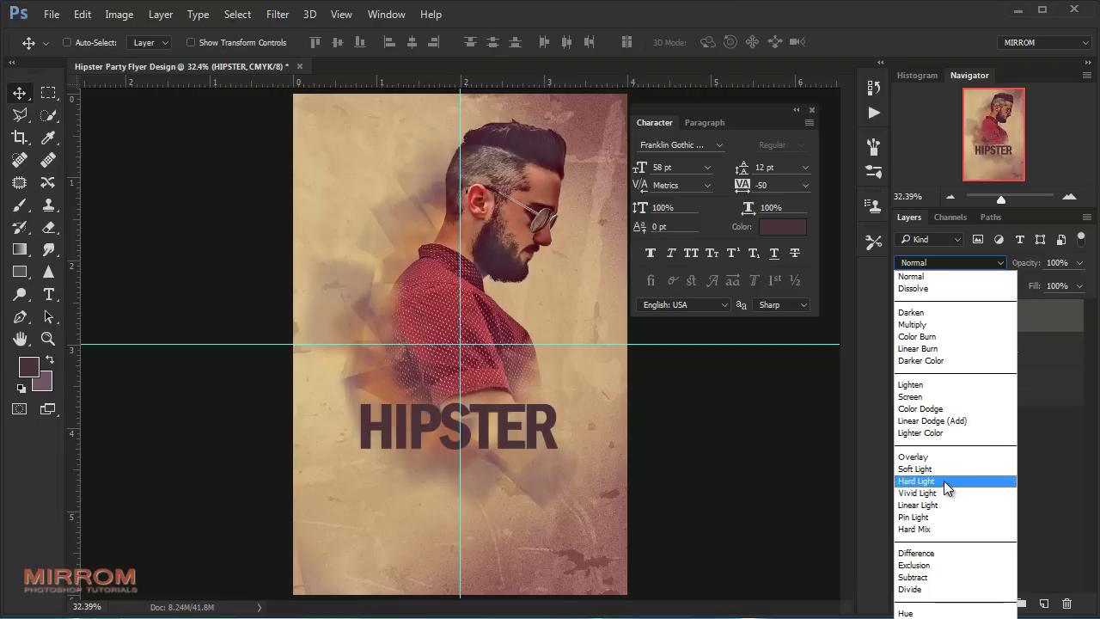
click(928, 340)
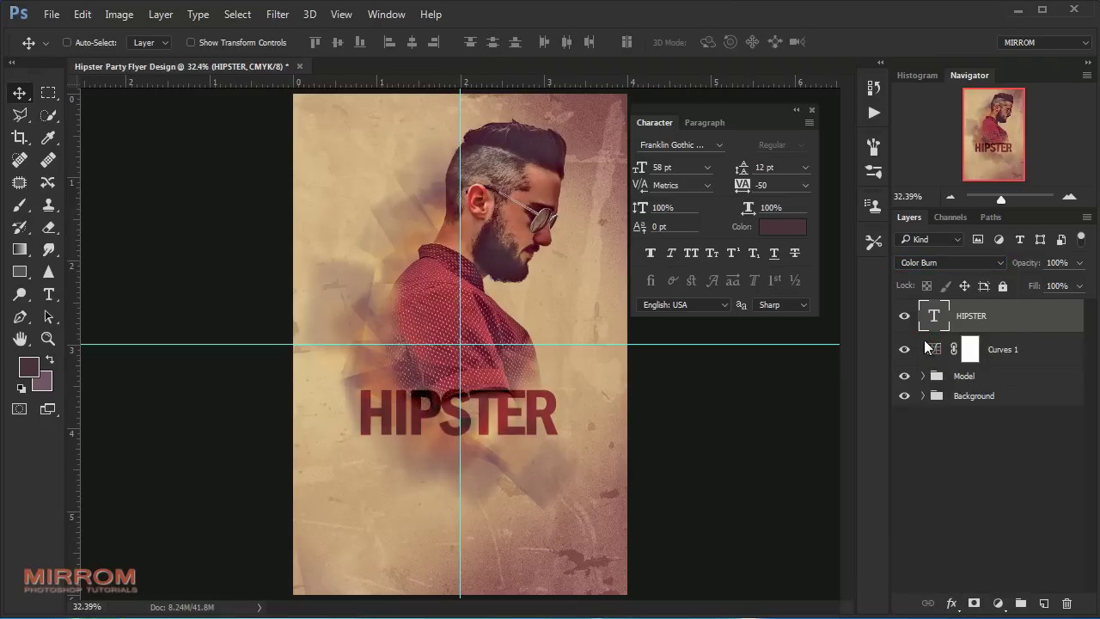
key(shift+Down)
key(shift+Down)
key(shift+Down)
key(shift+Down)
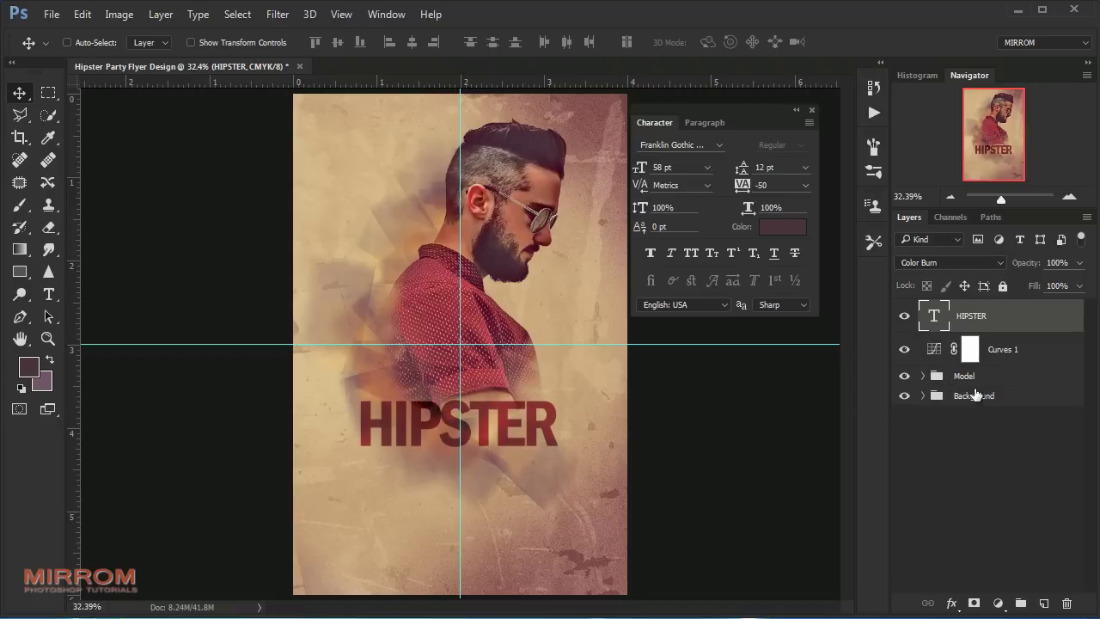
Step: Select Curves 1 and choose Montserrat ExtraLight as the font
click(1016, 348)
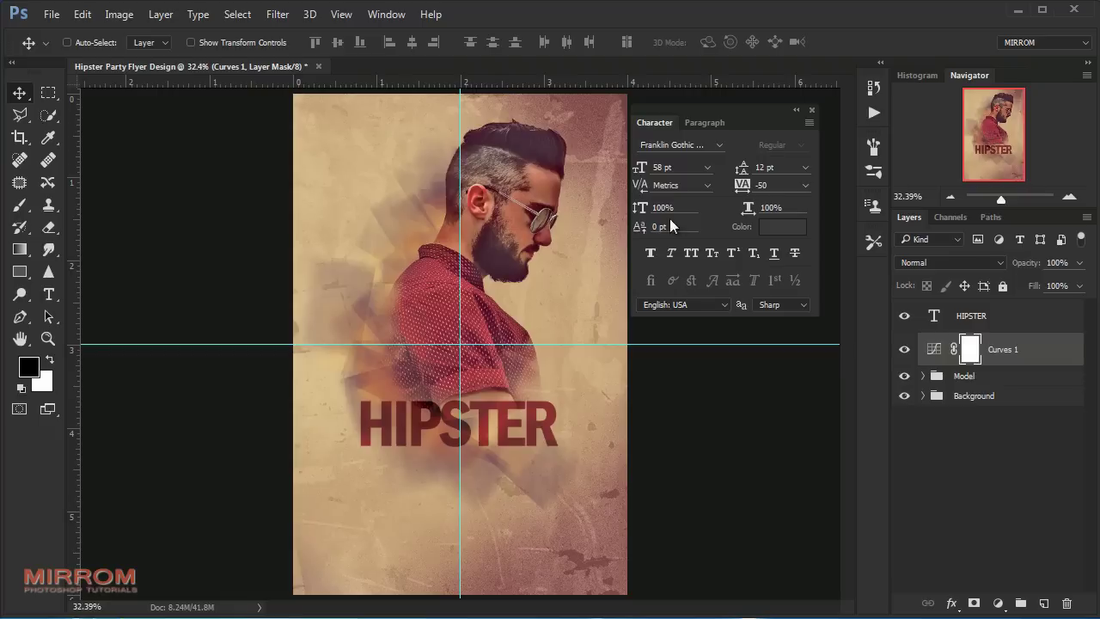
click(720, 145)
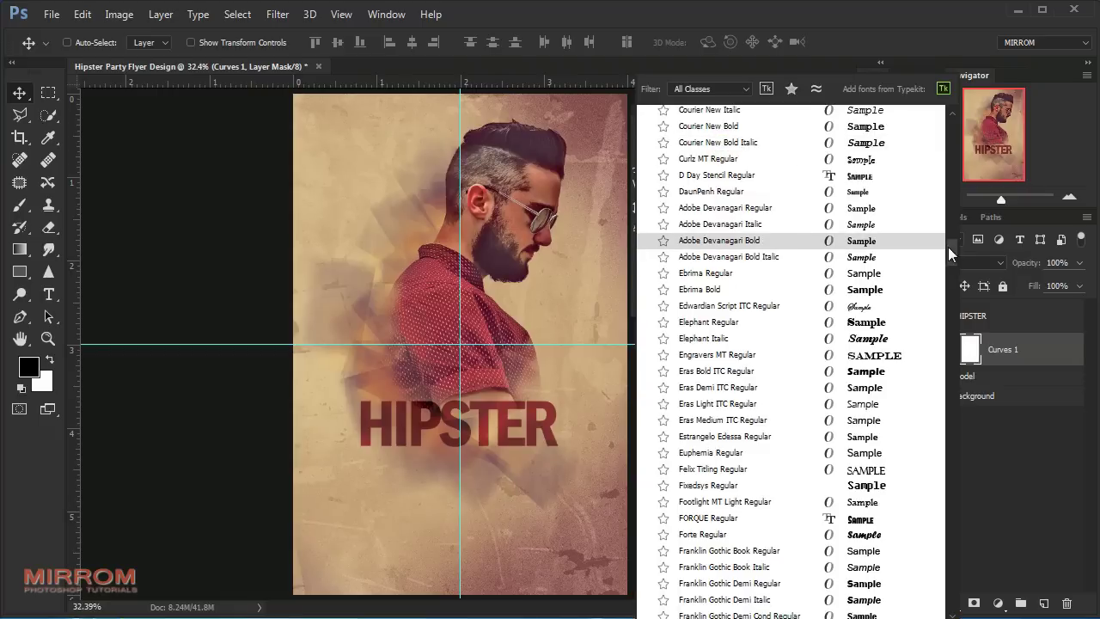
scroll(948, 247, up, 5)
scroll(950, 135, up, 10)
scroll(950, 122, down, 5)
scroll(934, 140, up, 5)
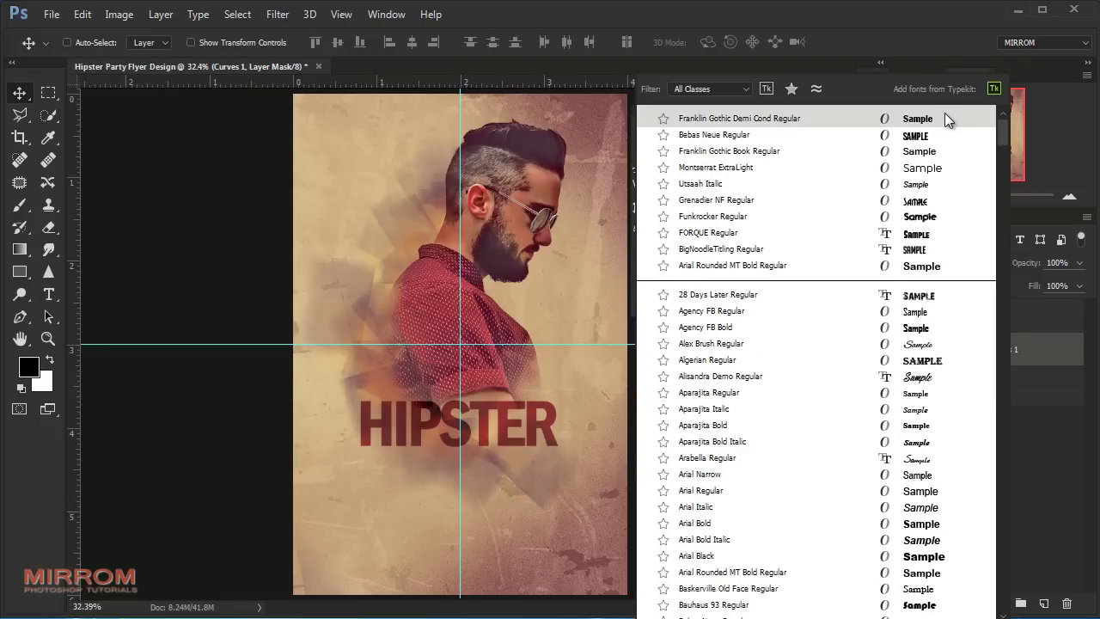
click(821, 168)
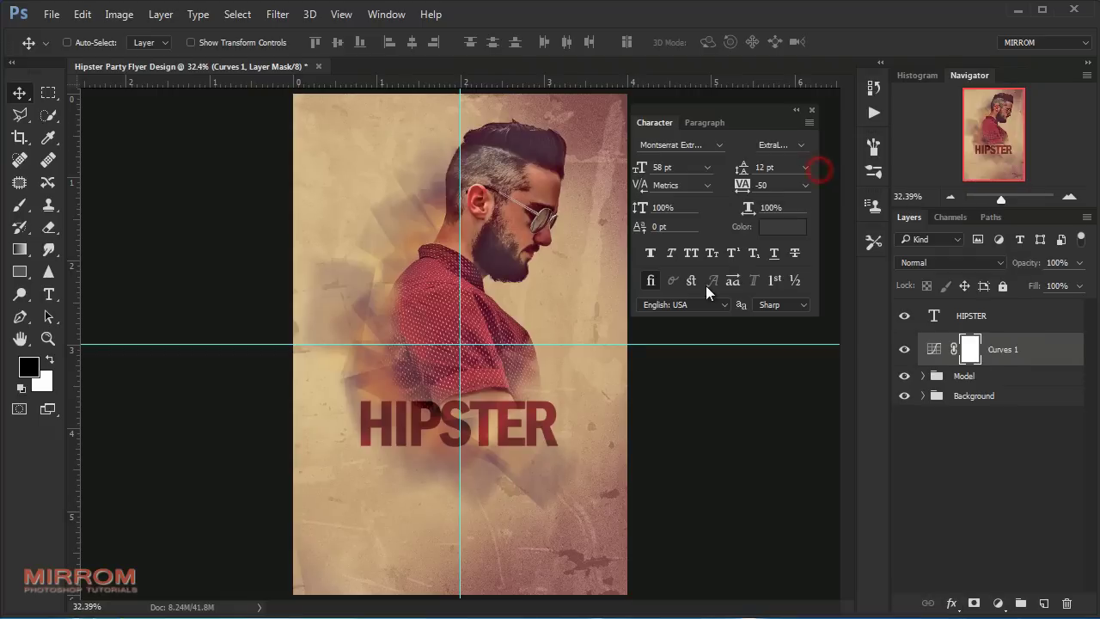
Step: Type PARTY below HIPSTER and move it up beneath the title
key(t)
click(440, 510)
text(PART)
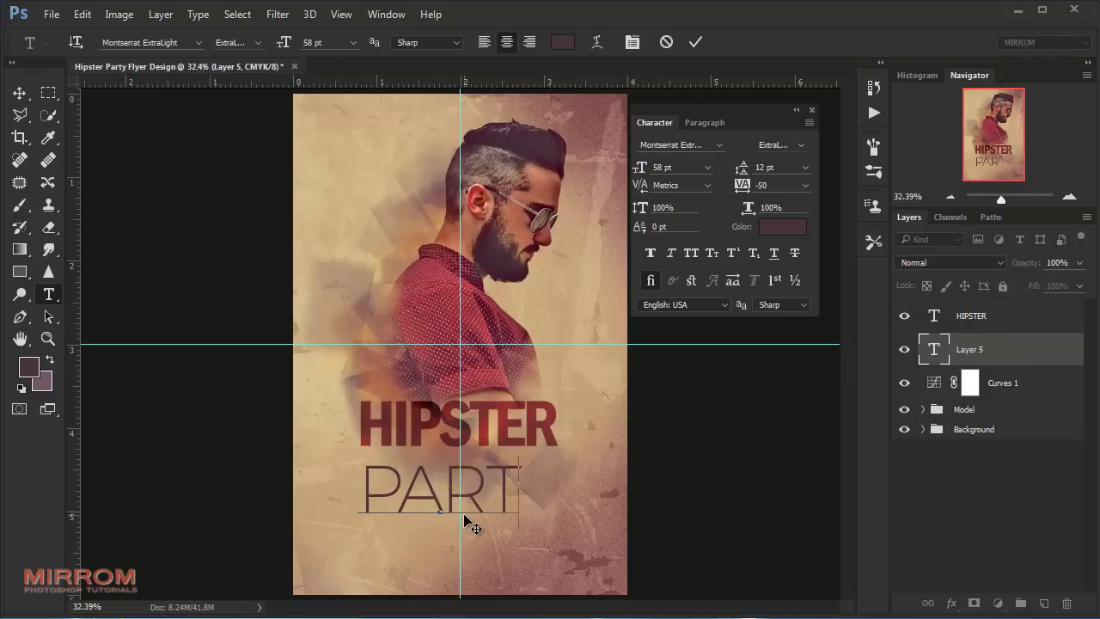
text(Y)
click(696, 42)
key(v)
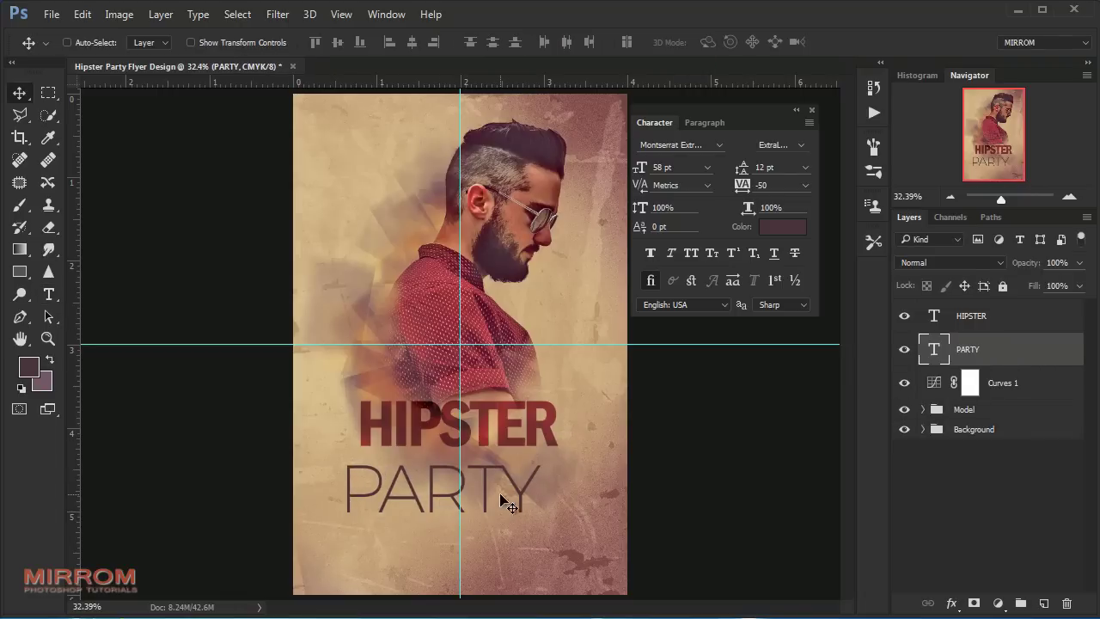
drag(510, 501, 525, 486)
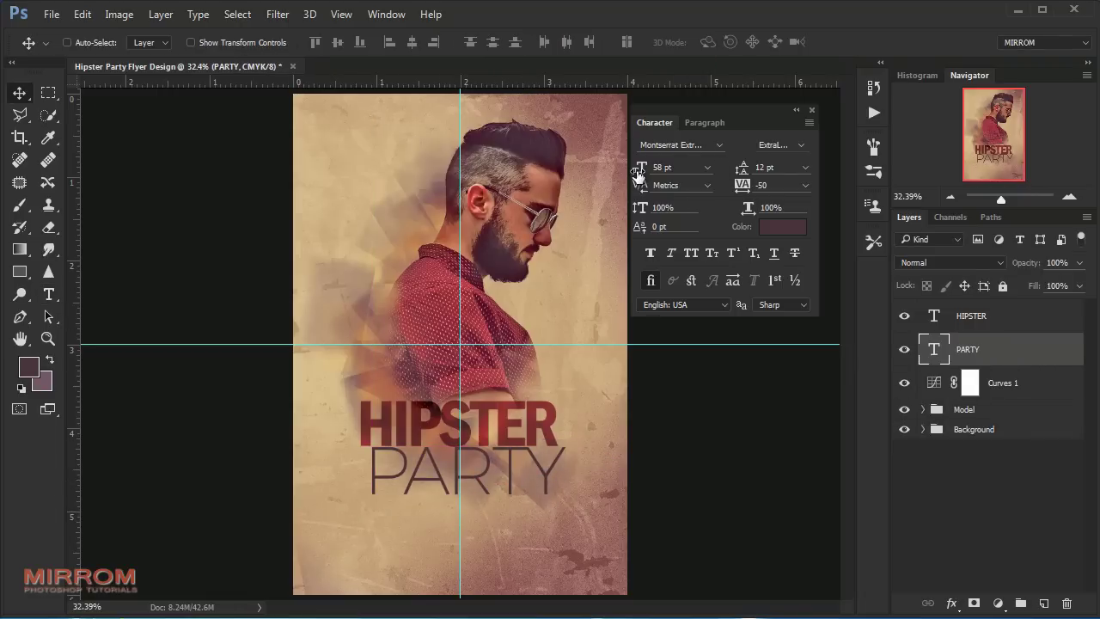
Step: Set PARTY to 28 pt with -25 tracking, snug under HIPSTER, and select both titles
drag(637, 172, 631, 172)
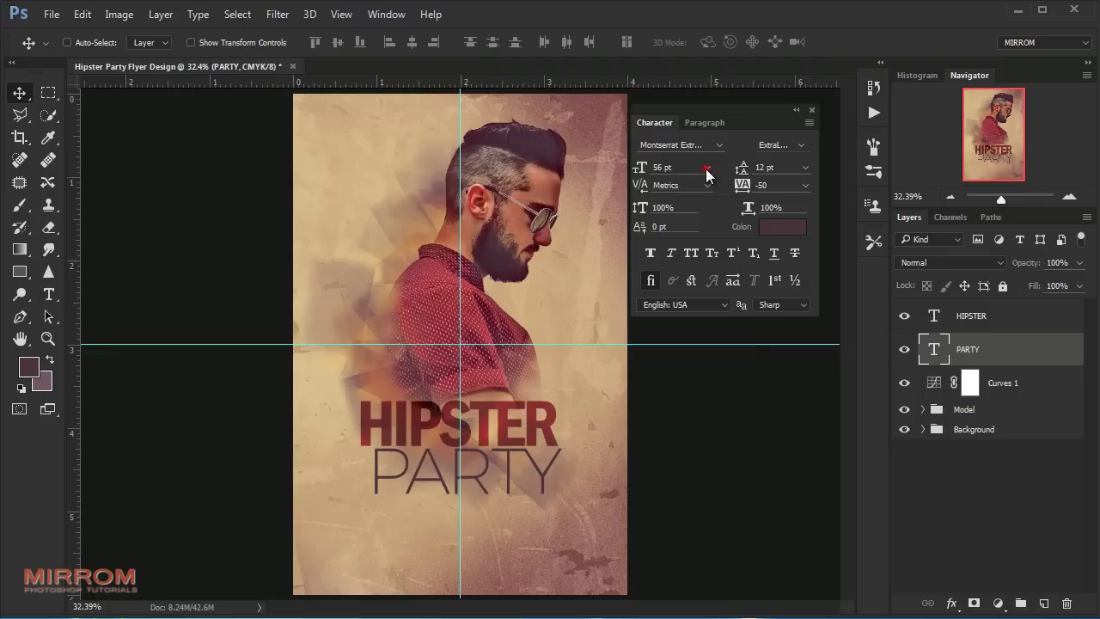
click(707, 167)
click(710, 381)
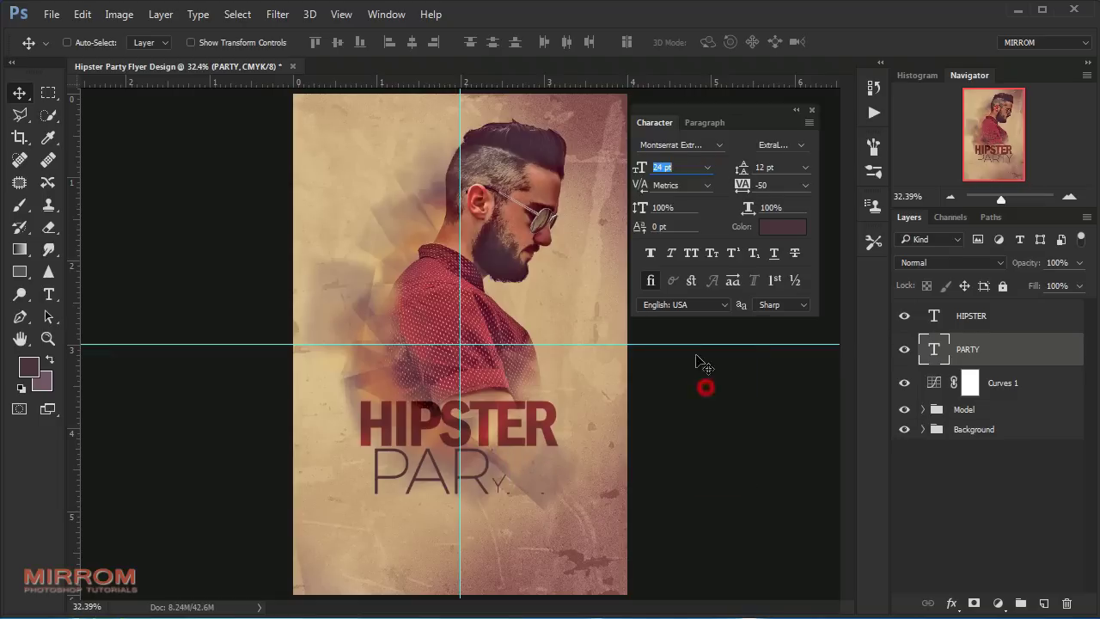
scroll(689, 165, up, 2)
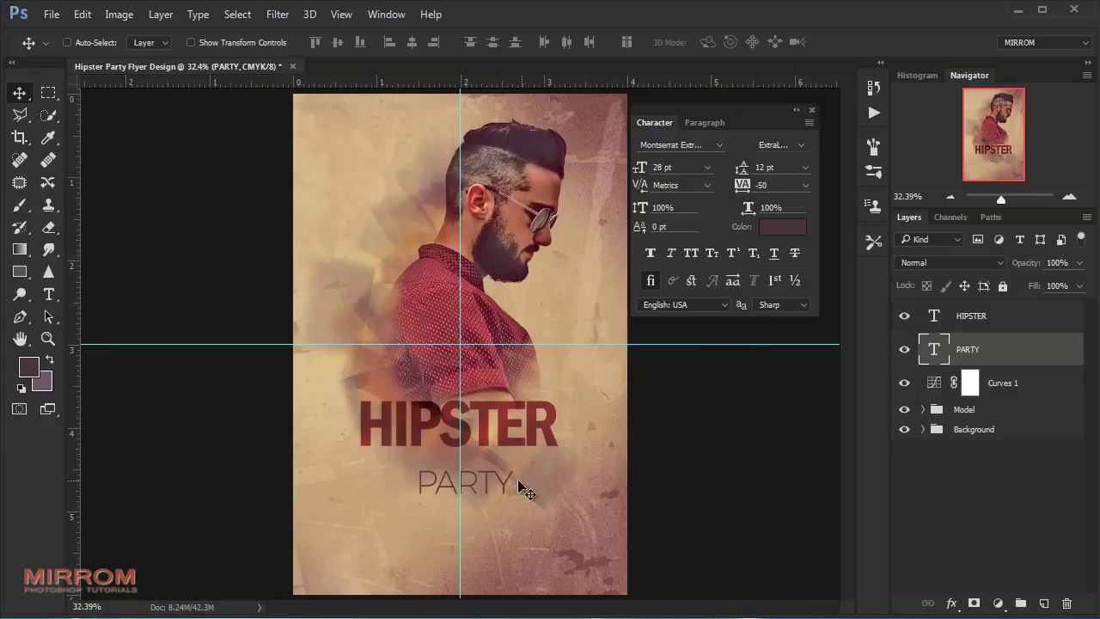
drag(521, 485, 502, 476)
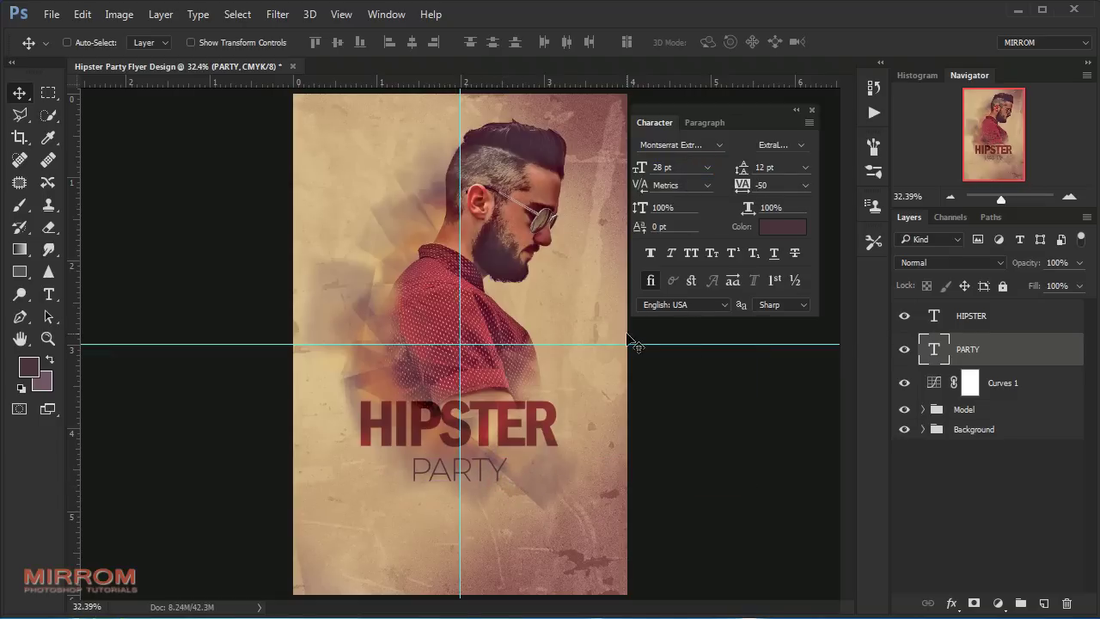
click(803, 187)
click(791, 260)
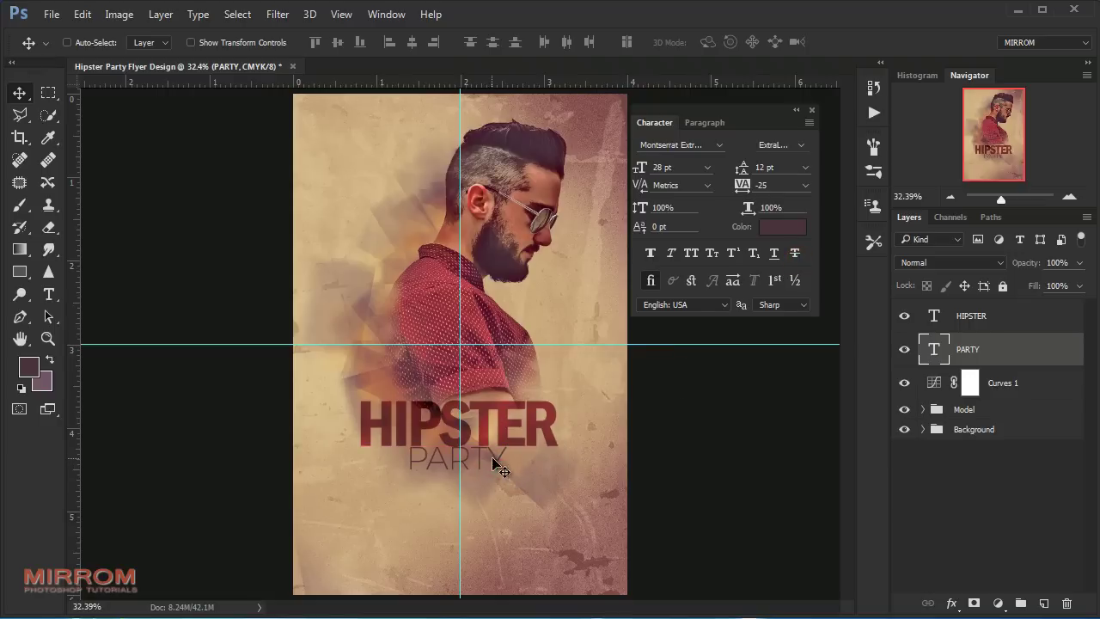
click(969, 318)
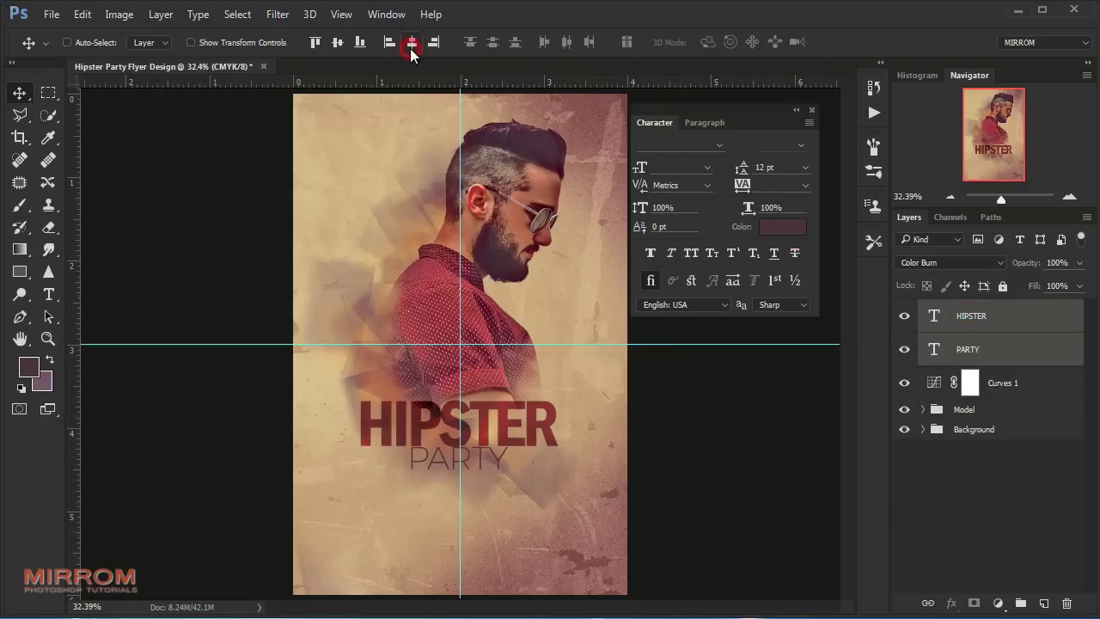
Step: Centre-align HIPSTER and PARTY, then recolour PARTY to hex 211D21
click(948, 349)
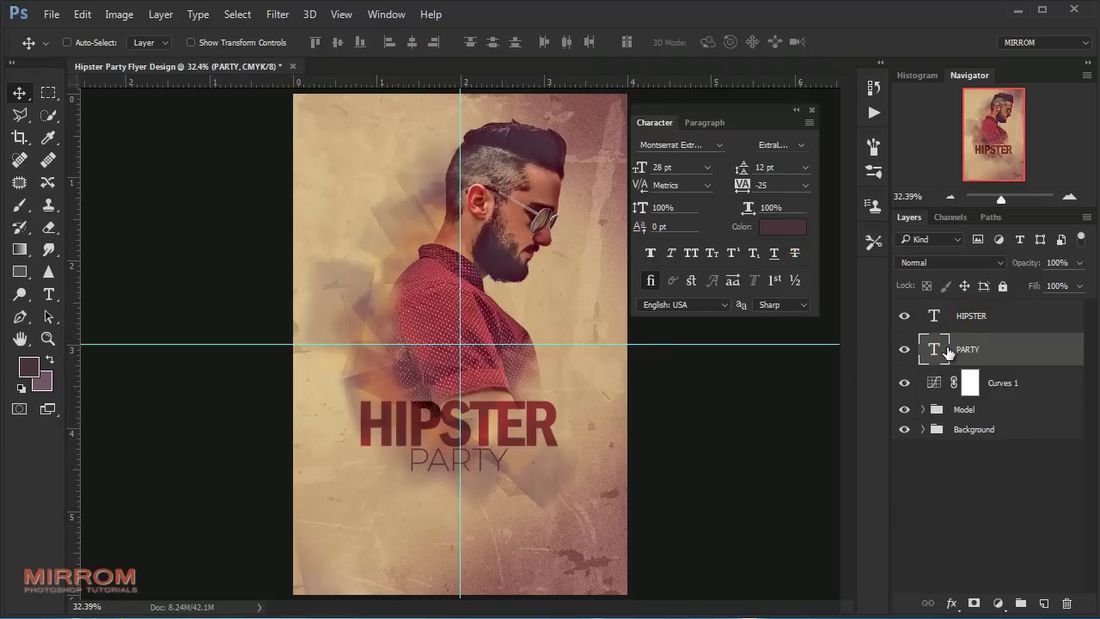
click(768, 231)
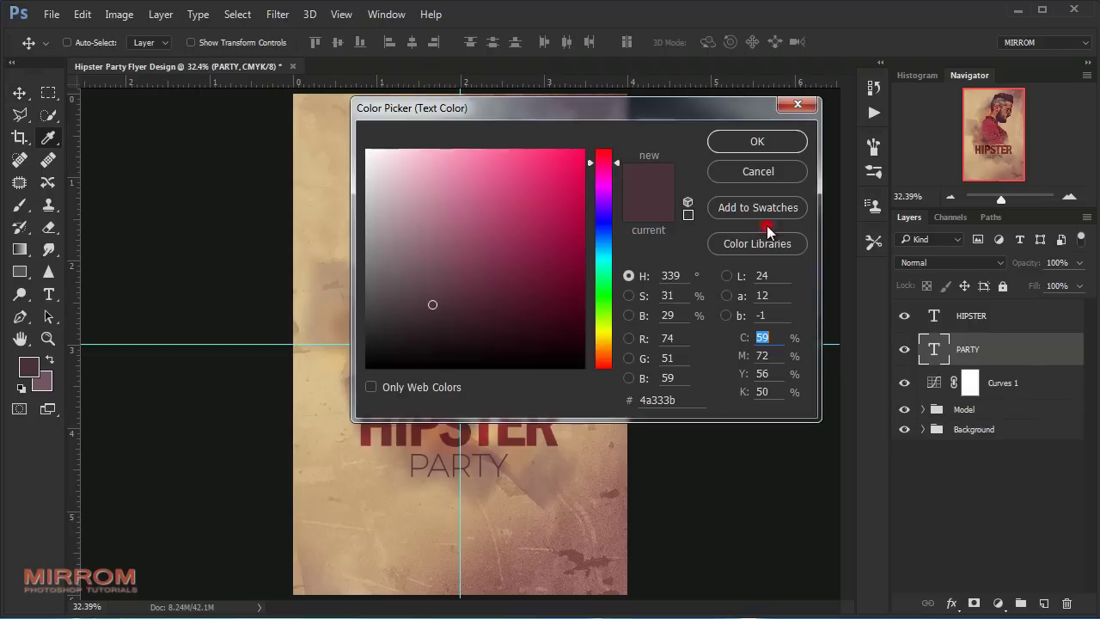
click(668, 400)
drag(676, 400, 642, 402)
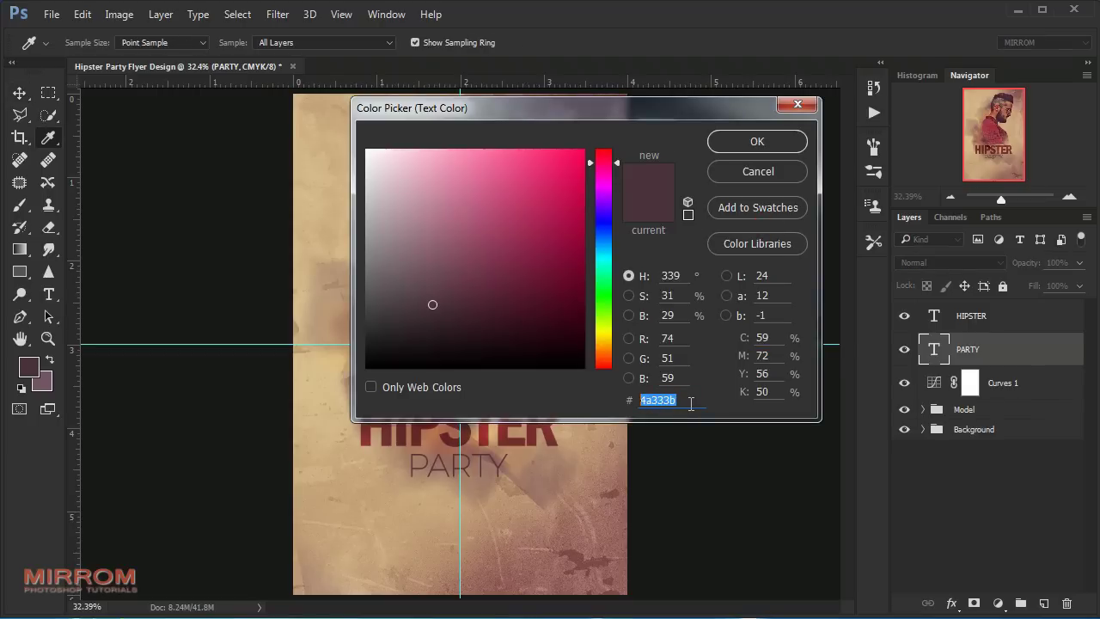
text(211D)
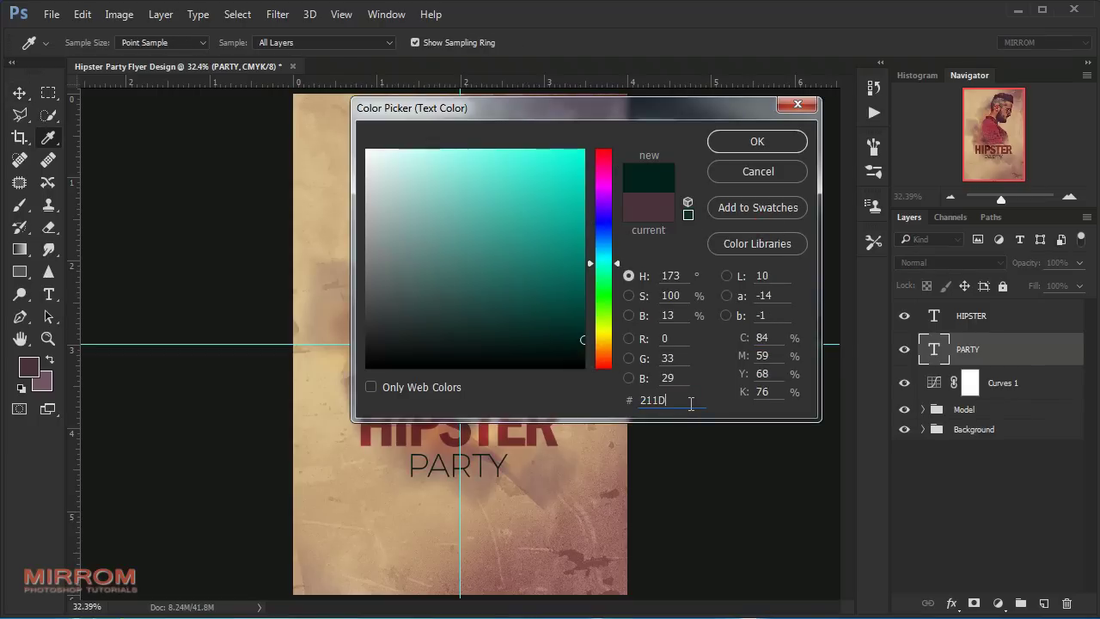
text(21)
key(Return)
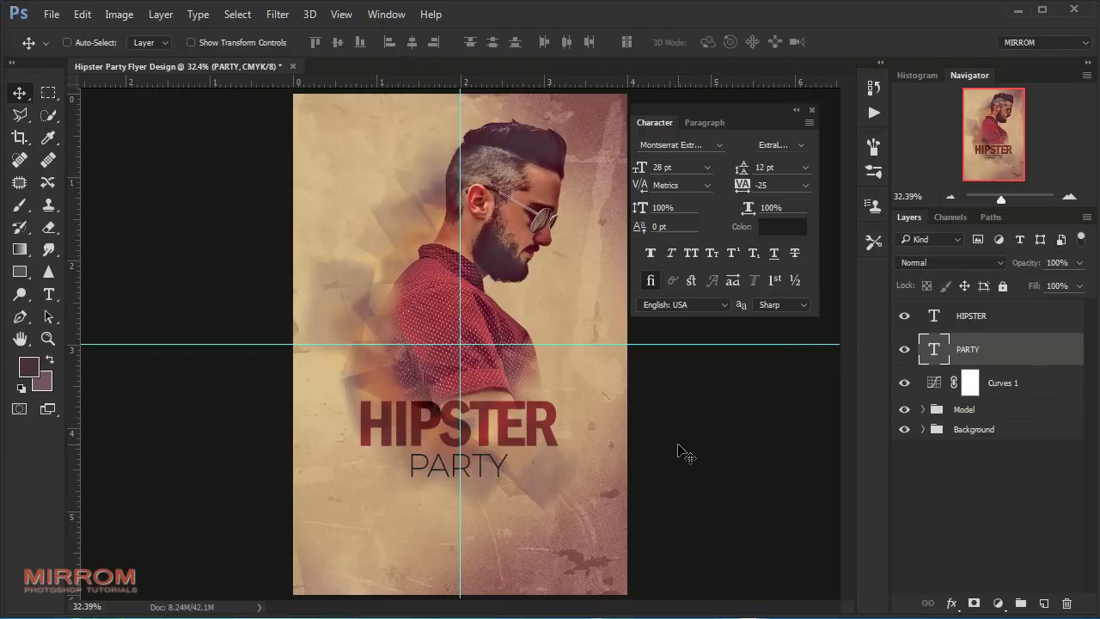
click(1008, 384)
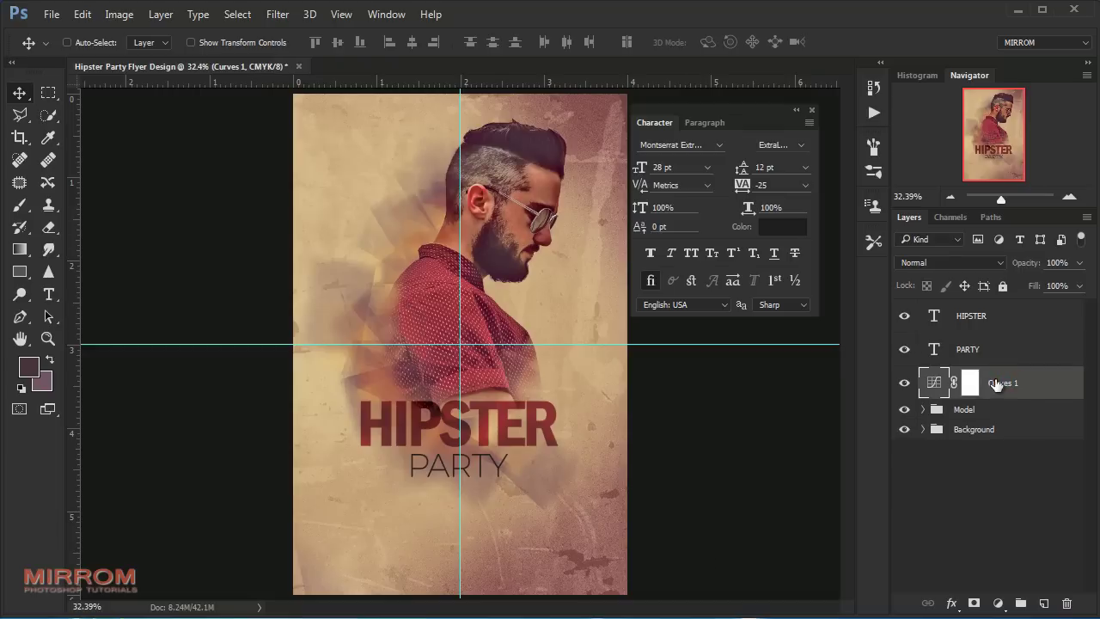
click(710, 144)
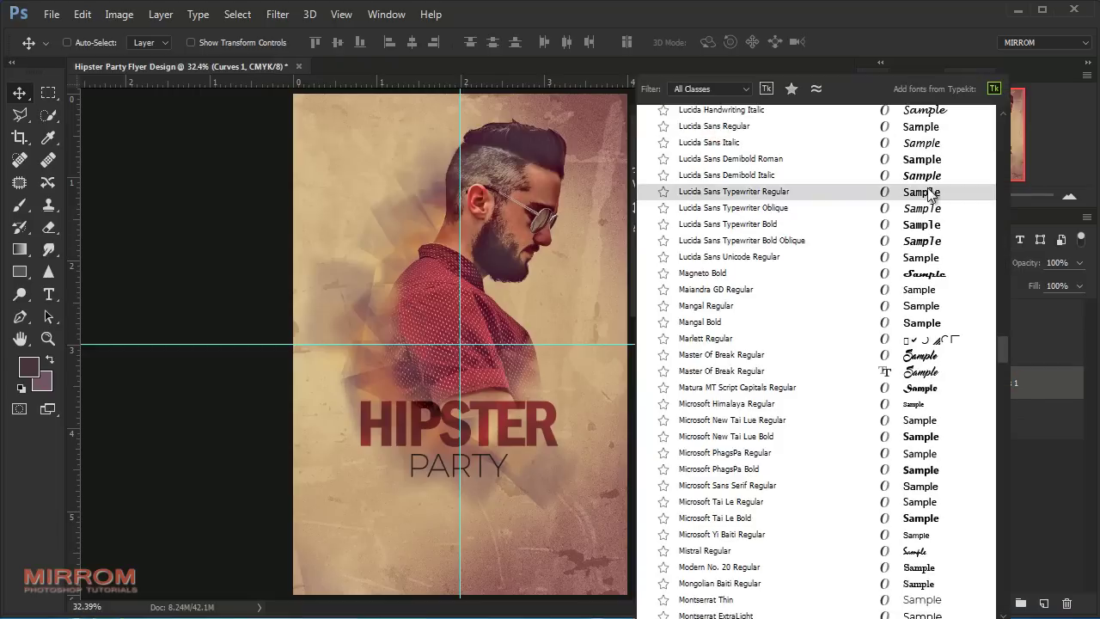
Step: Apply Bebas Neue and type 'DJ ALE || DJ MARS || DJ LANNA' below PARTY
drag(1004, 351, 1003, 114)
key(Escape)
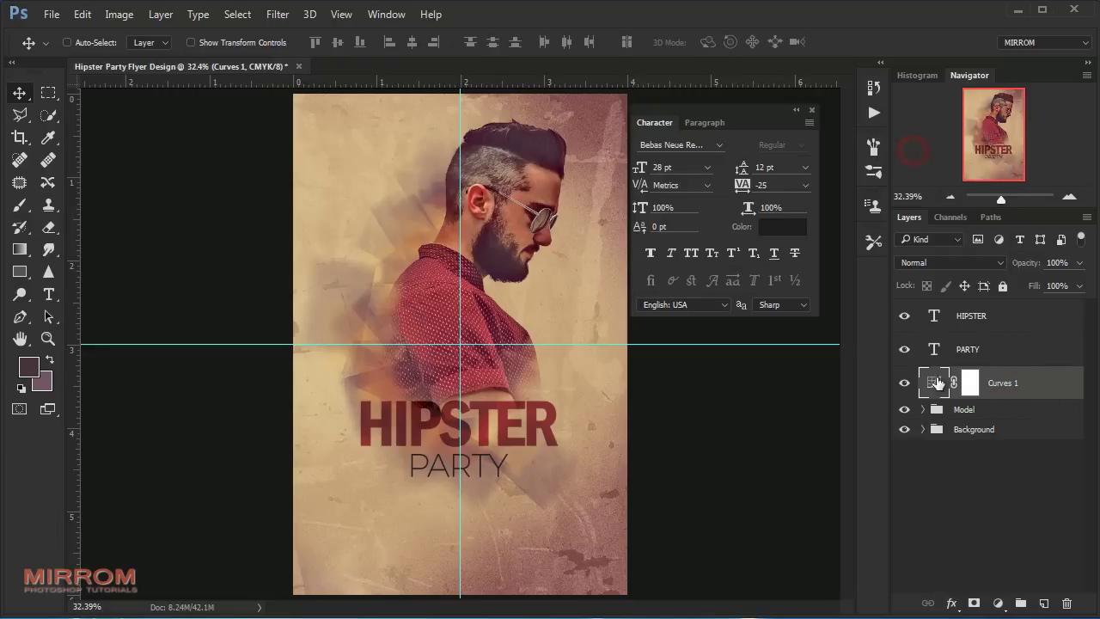
key(t)
click(393, 528)
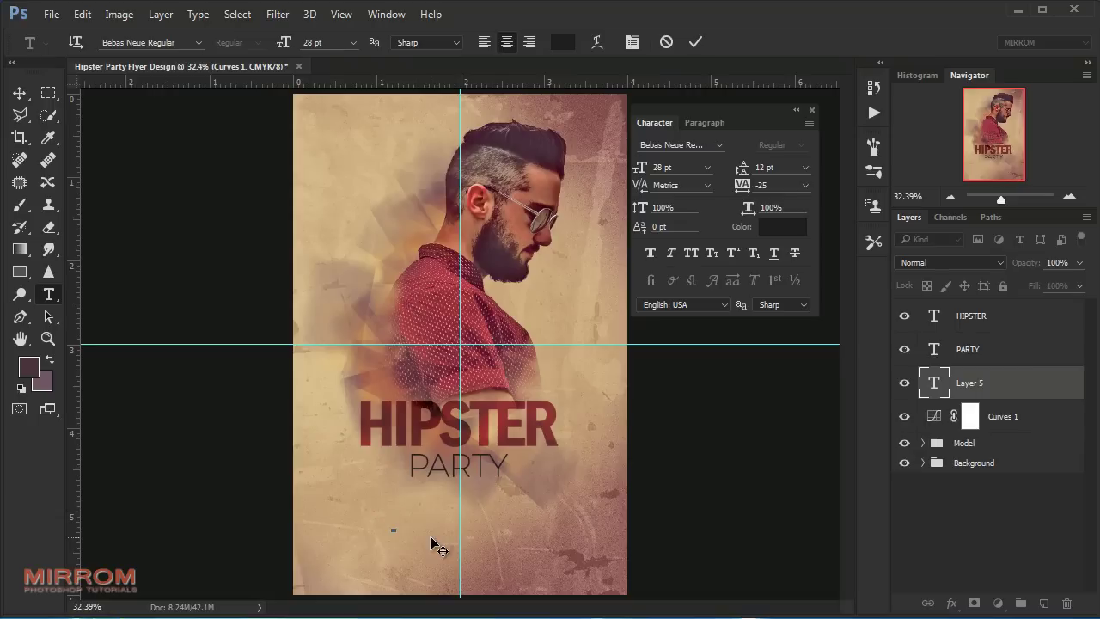
text(DJ ALE | | DJ MARS | | DJ LANNA)
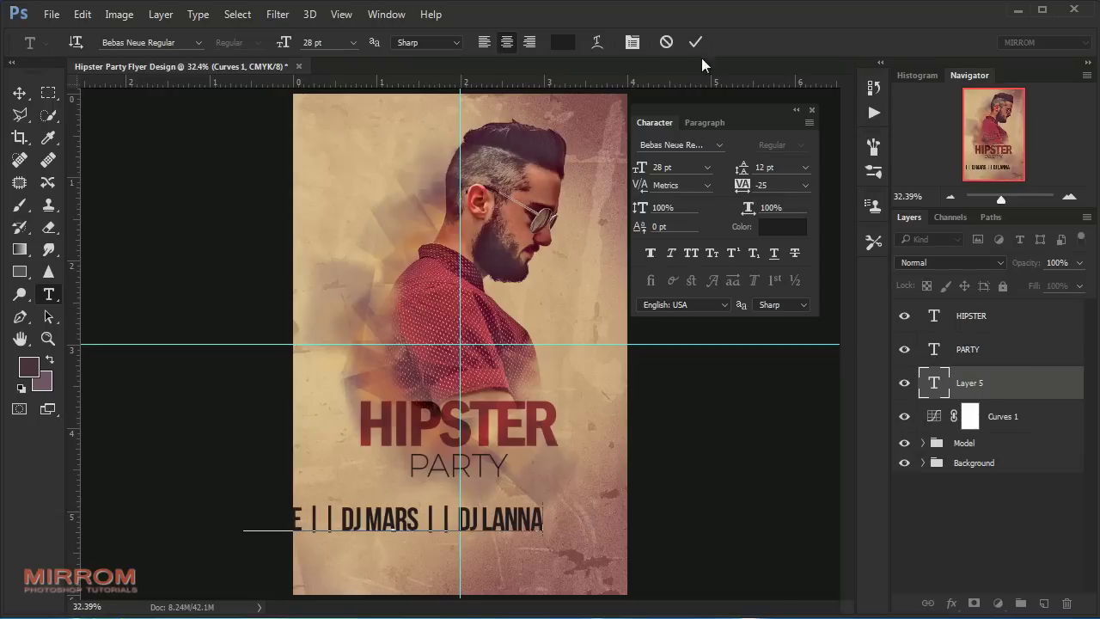
click(695, 41)
Step: Centre the DJ lineup under PARTY at 18 pt with 0 tracking
key(v)
drag(534, 453, 599, 430)
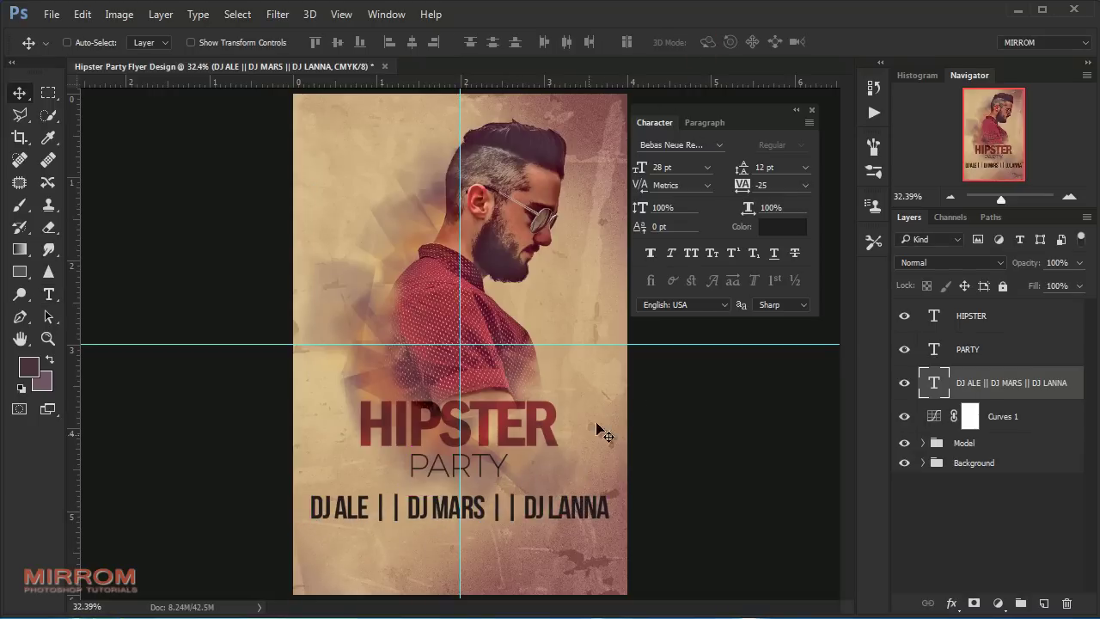
click(703, 168)
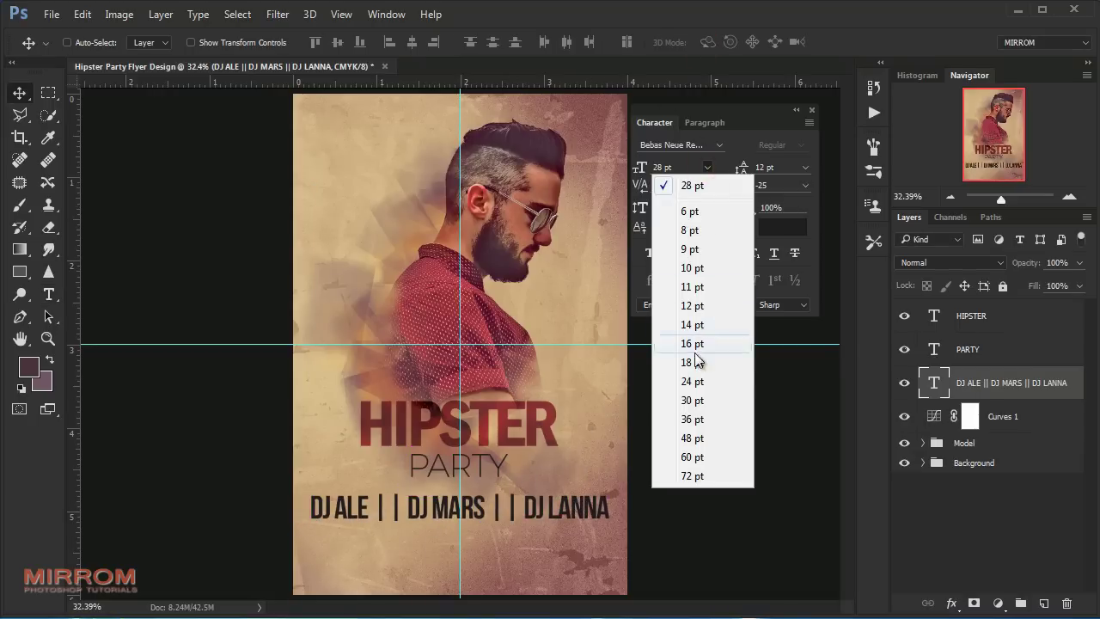
click(694, 361)
click(805, 185)
click(791, 324)
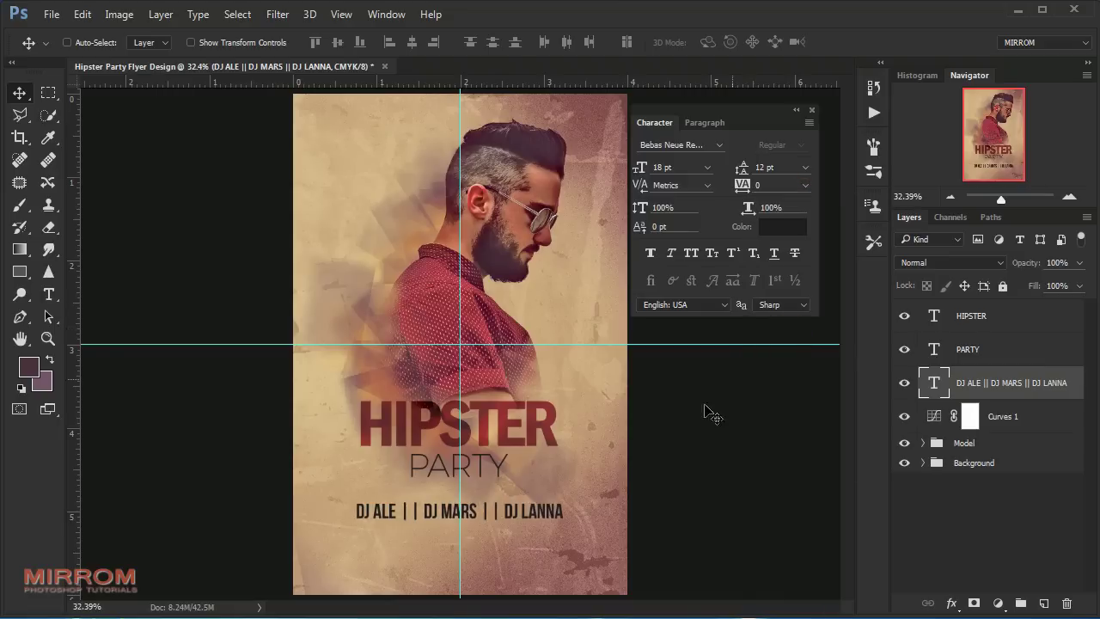
drag(524, 515, 514, 509)
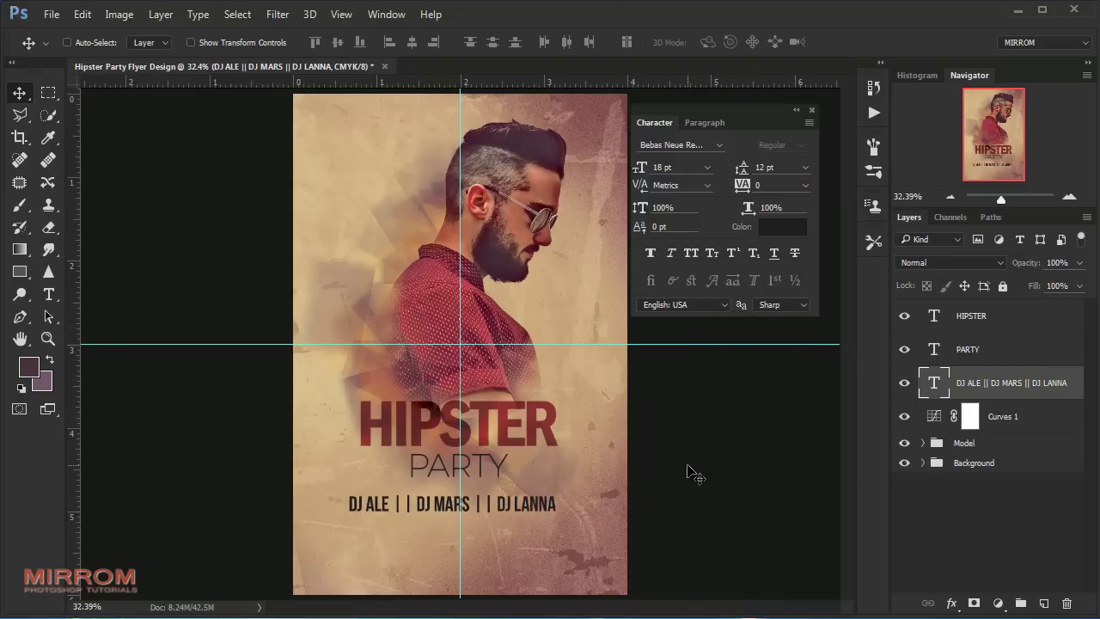
Step: Tighten the spacing of both double-bar separators, the second to -100
double_click(932, 383)
drag(472, 505, 490, 504)
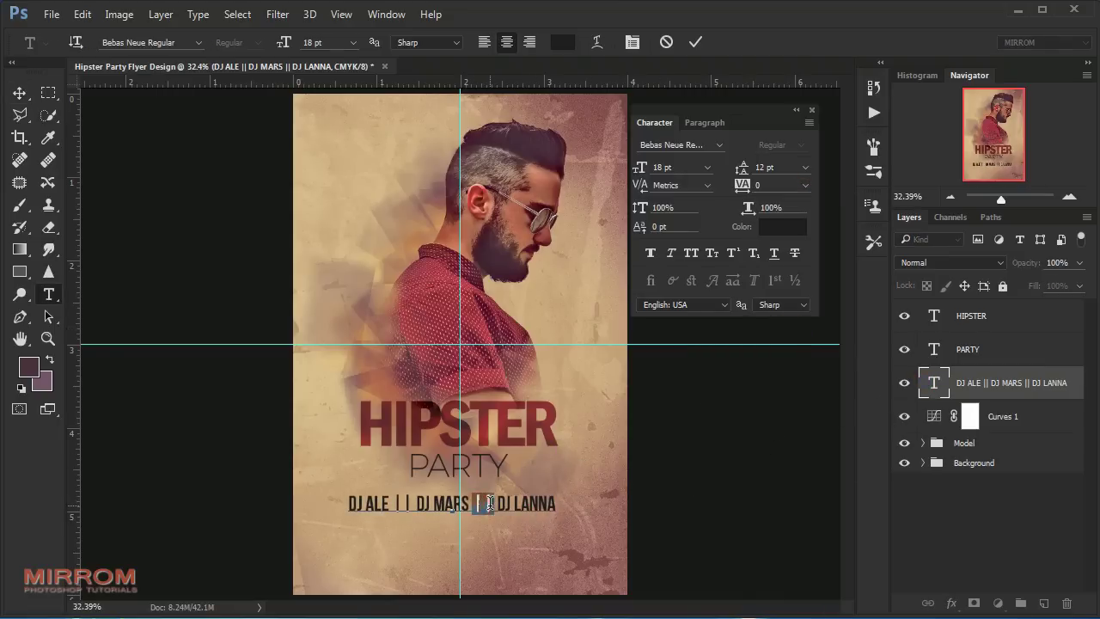
click(805, 185)
click(795, 208)
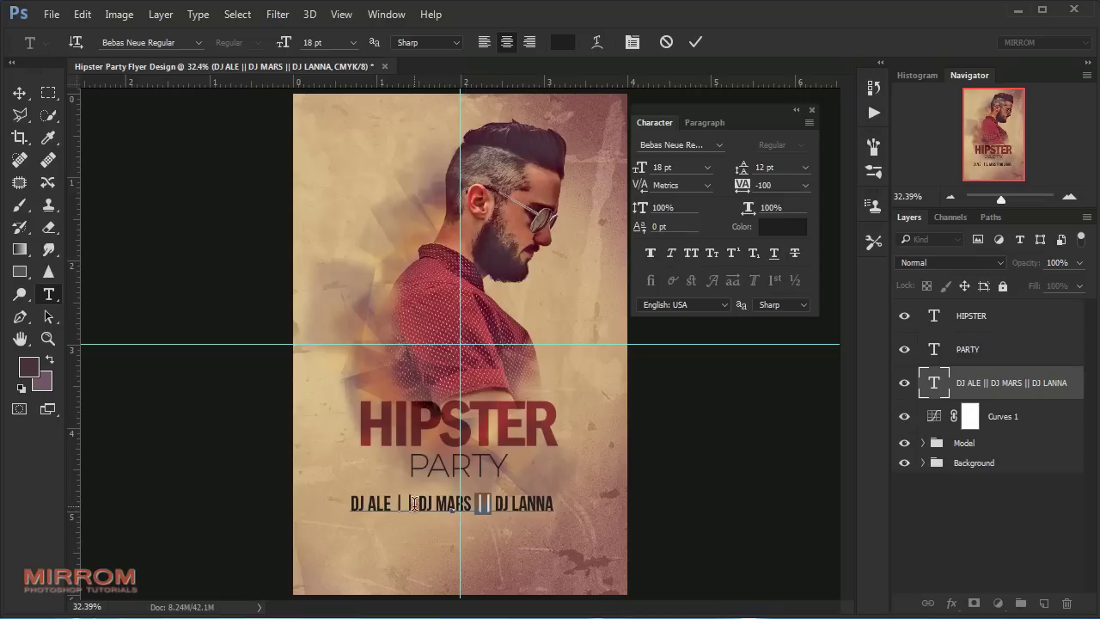
drag(416, 505, 396, 505)
click(806, 185)
click(795, 199)
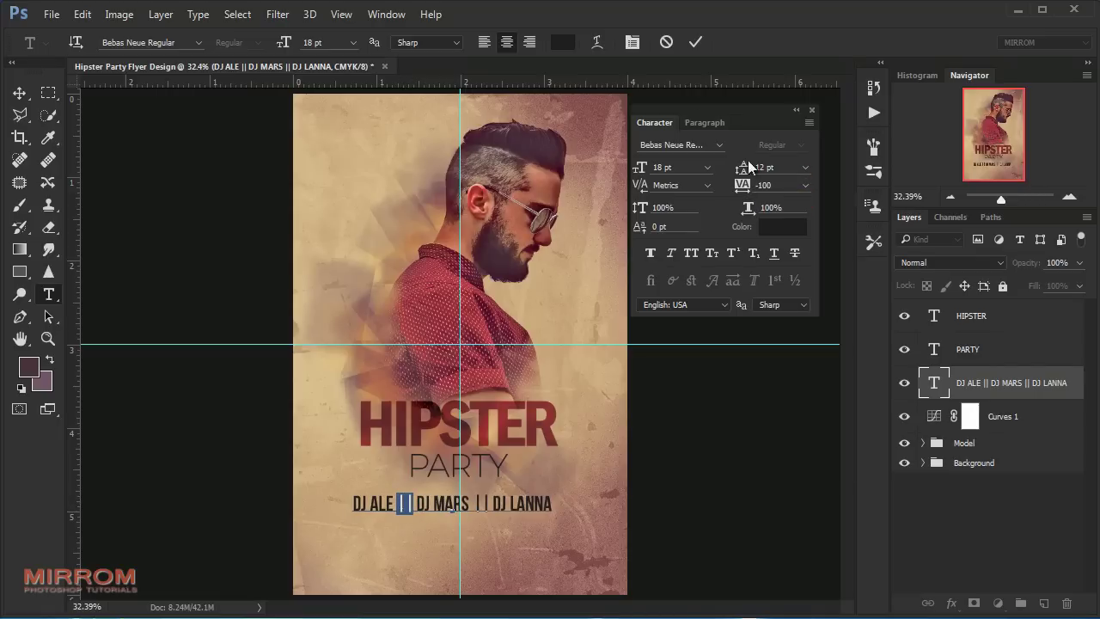
click(695, 42)
key(v)
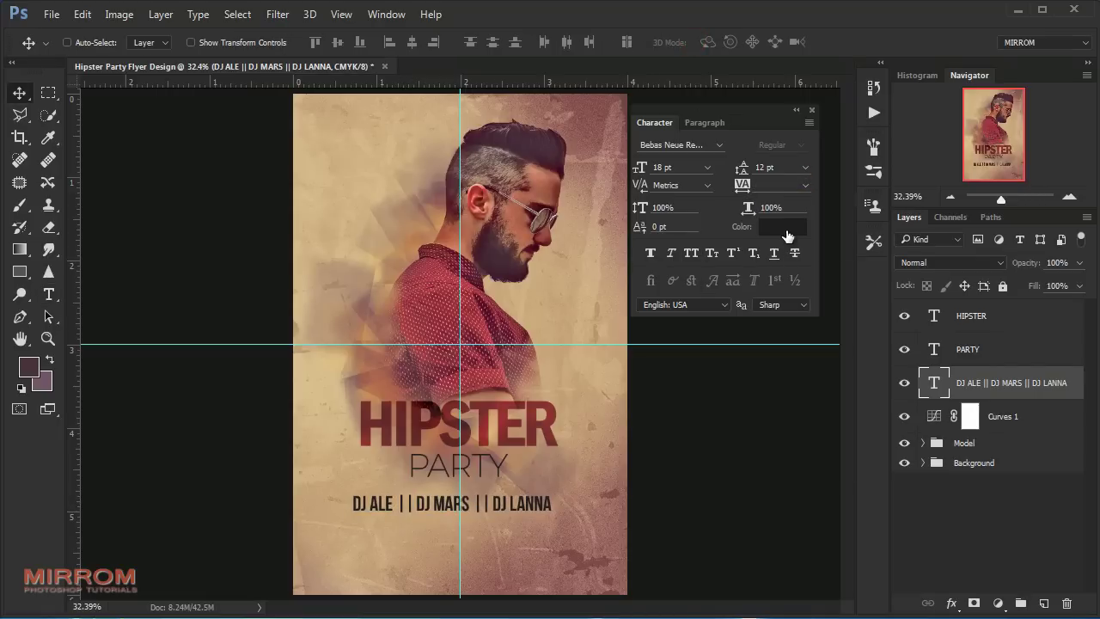
Step: Colour the DJ lineup dark plum, hex 331620
click(782, 226)
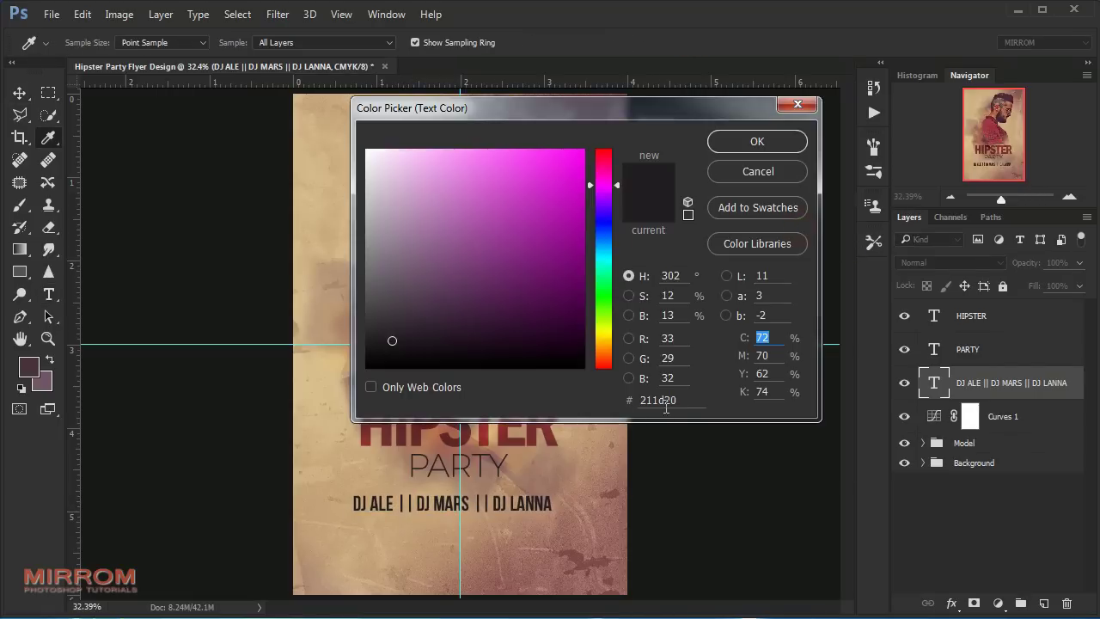
double_click(658, 399)
text(33162)
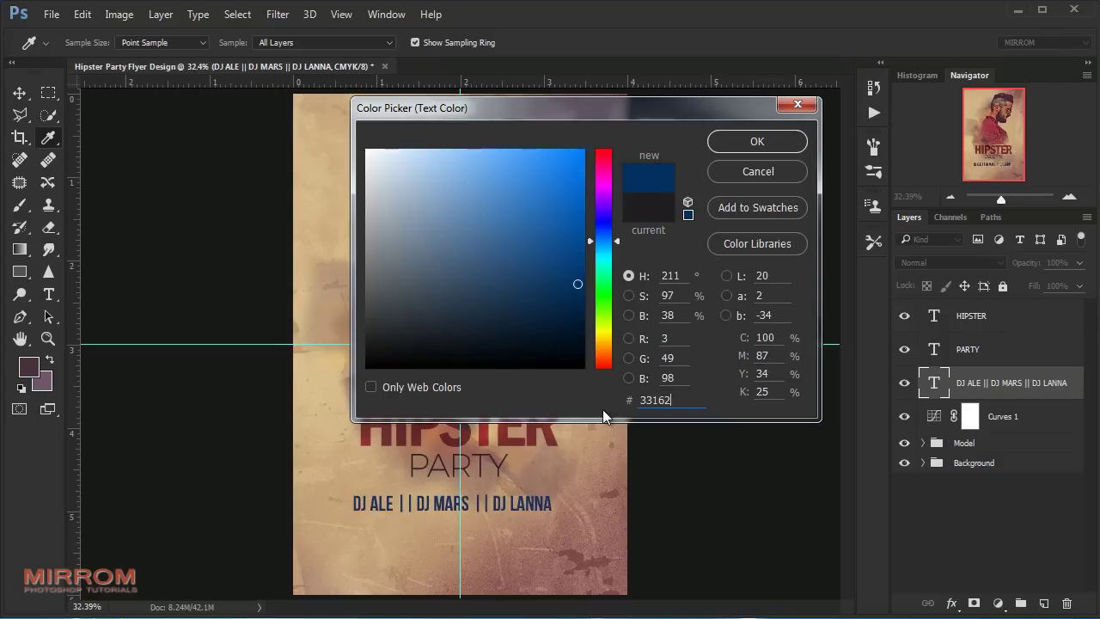
text(0)
click(695, 401)
click(739, 144)
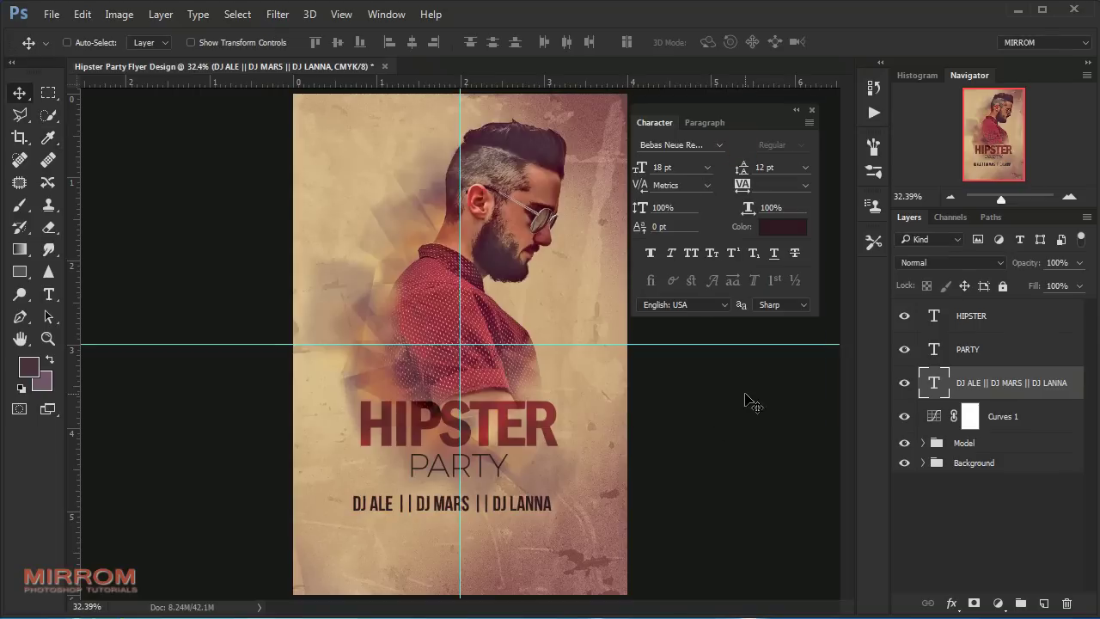
click(1001, 420)
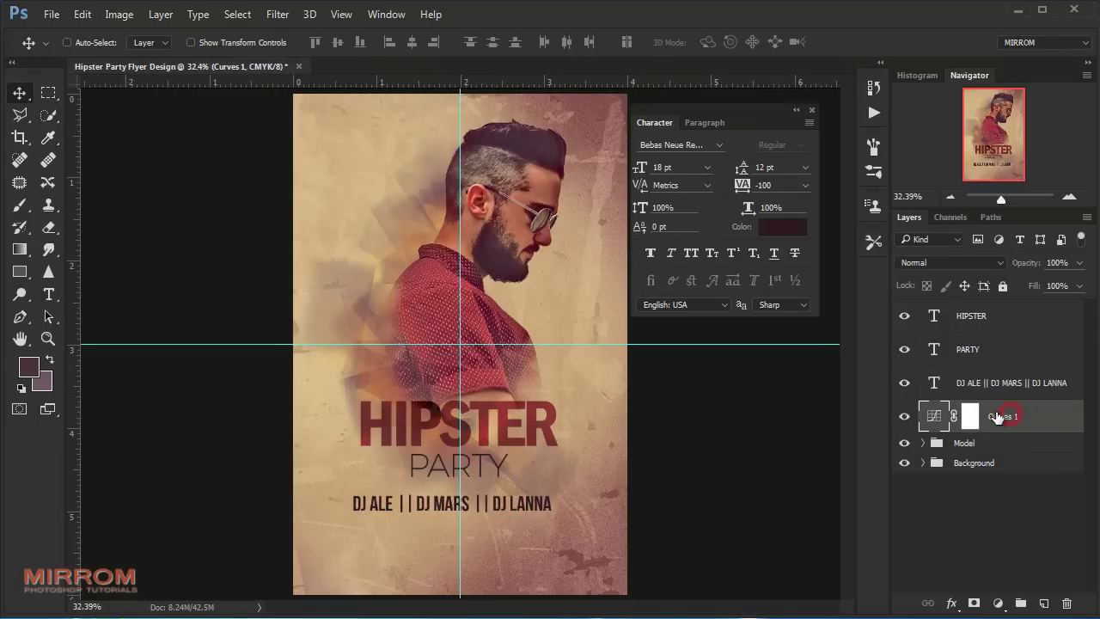
Step: Paste the ticket price, phone and parking address text below the DJ lineup
key(t)
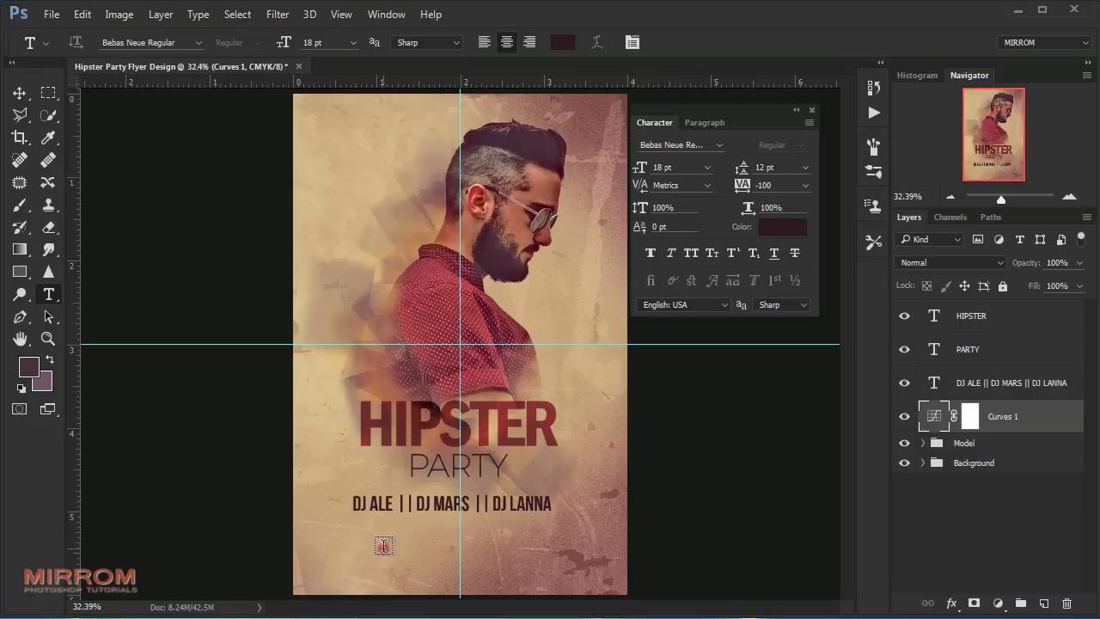
click(383, 545)
text(TICKET $10 VIP CALL AT 099880775 | FREE PARKING CANADIAN 79TH AMAZING STREET)
click(695, 45)
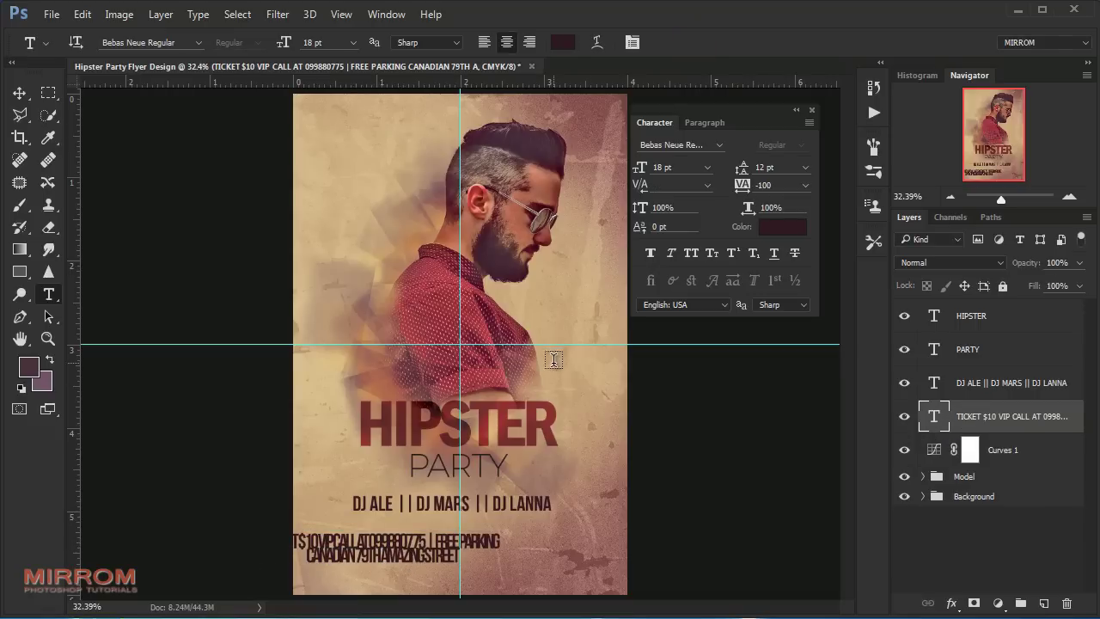
key(v)
Step: Format the ticket text at 12 pt, tracking 0, leading 11 pt, centred under the DJ line
click(805, 185)
click(790, 323)
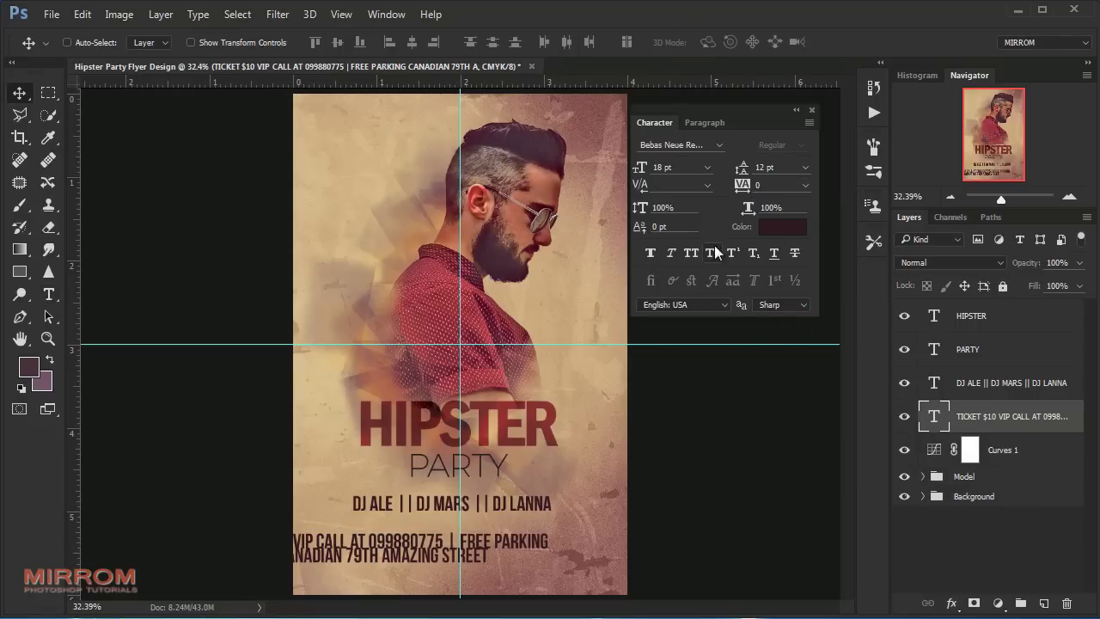
click(708, 168)
click(697, 302)
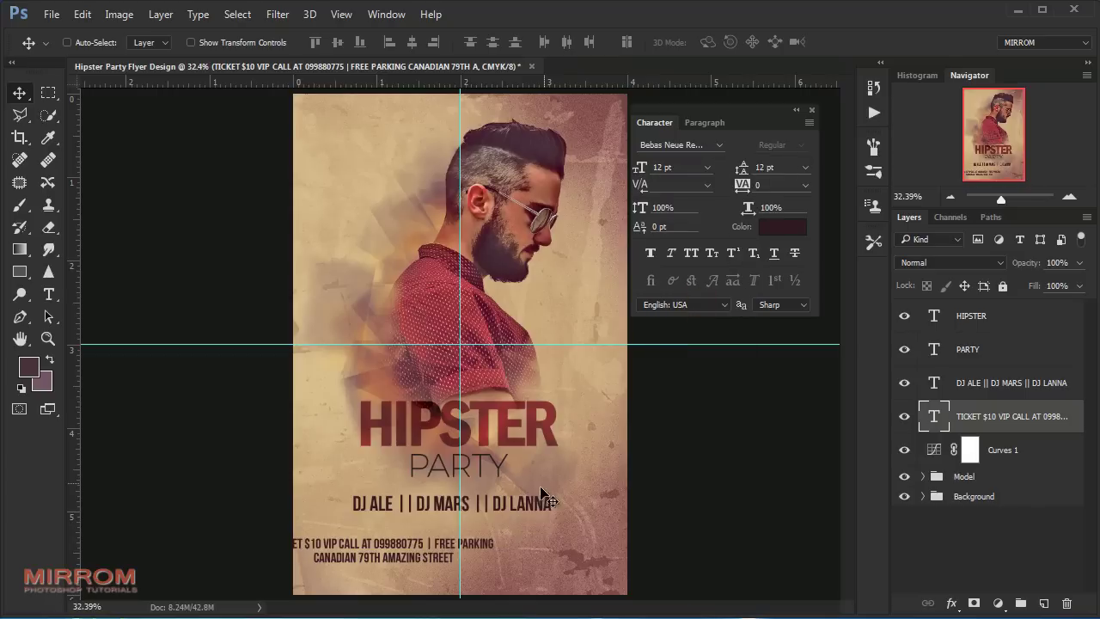
drag(543, 496, 589, 506)
click(804, 168)
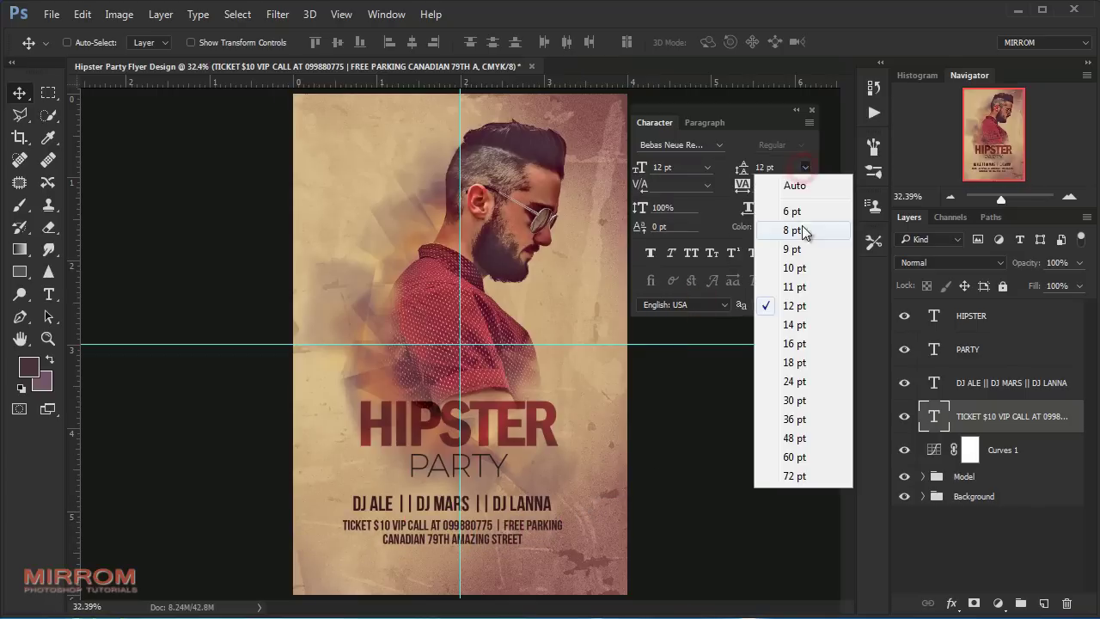
click(802, 287)
key(Right)
key(Right)
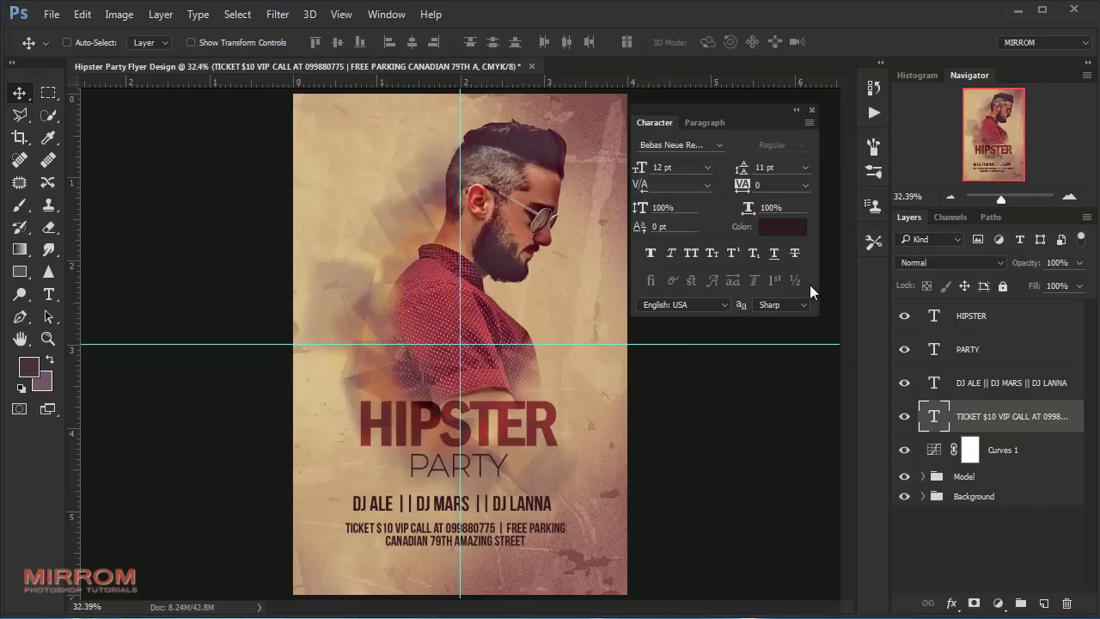
key(Right)
key(Right)
key(Right)
key(Right)
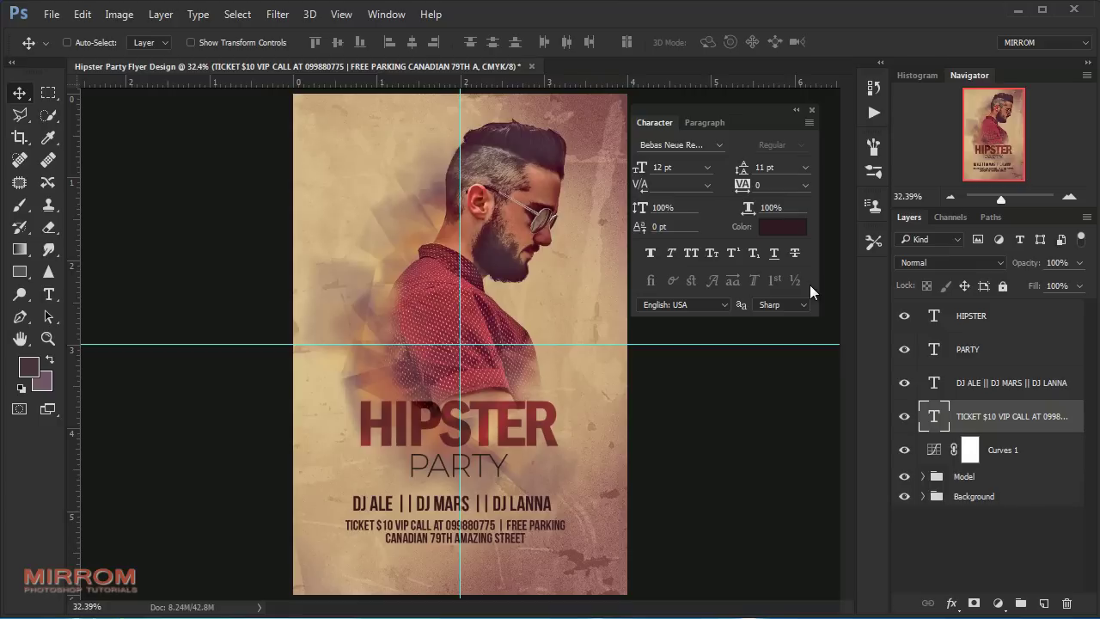
click(1018, 450)
key(t)
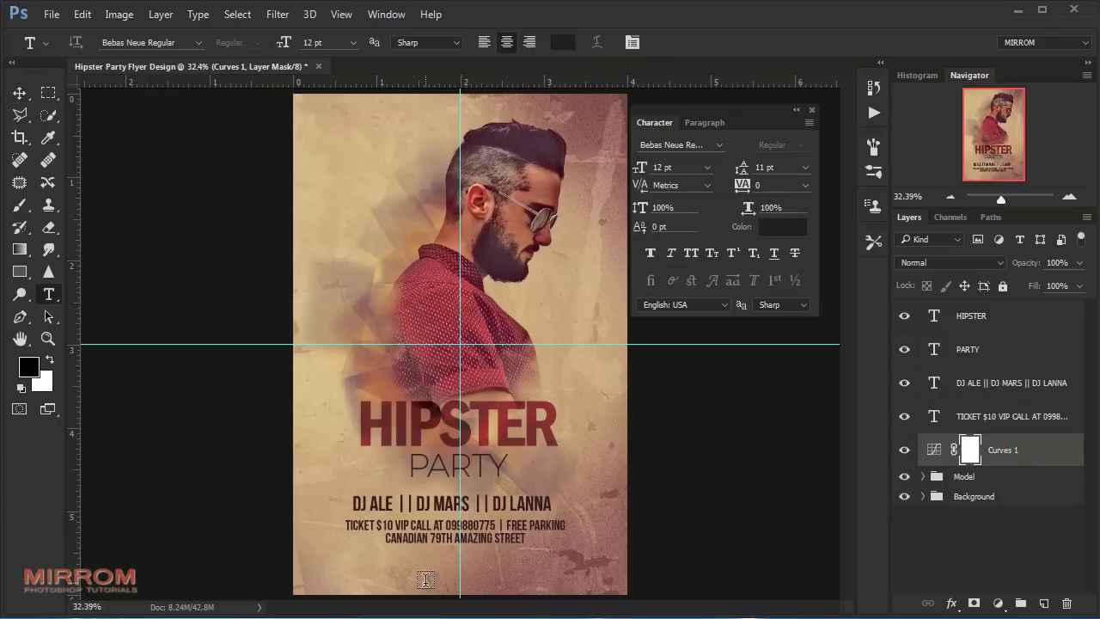
click(426, 581)
text(WWW.HI)
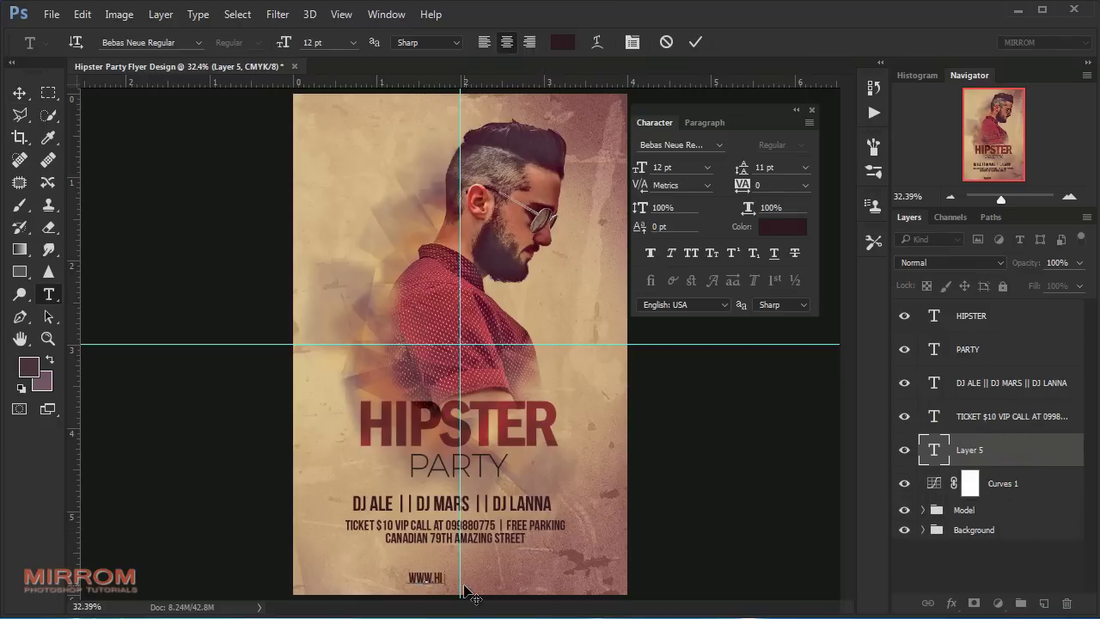
text(PSTERPART)
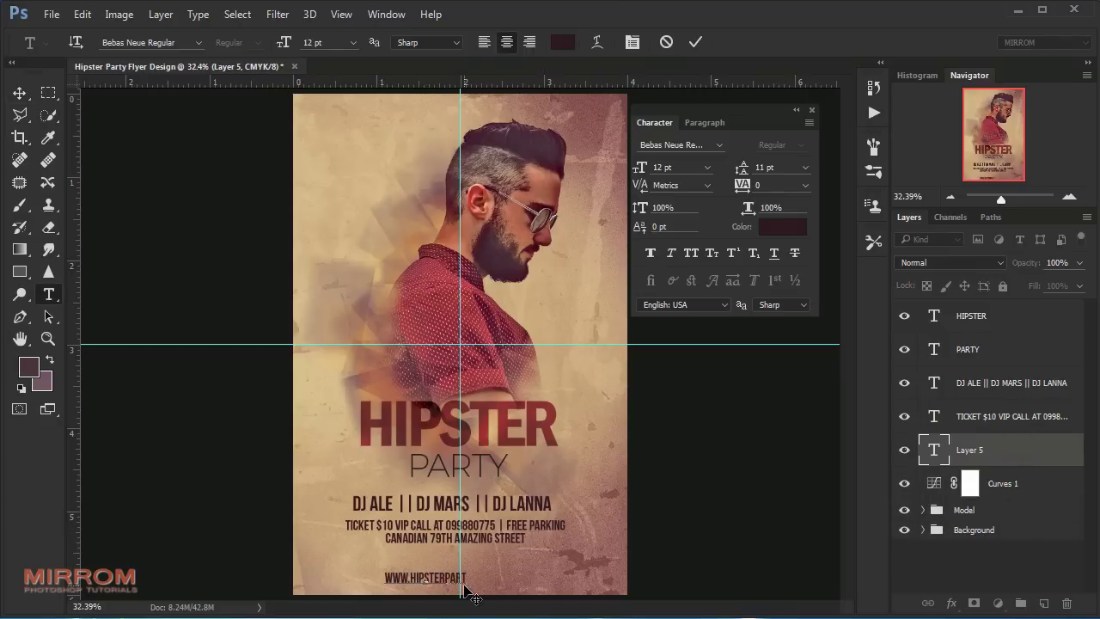
text(Y.COM)
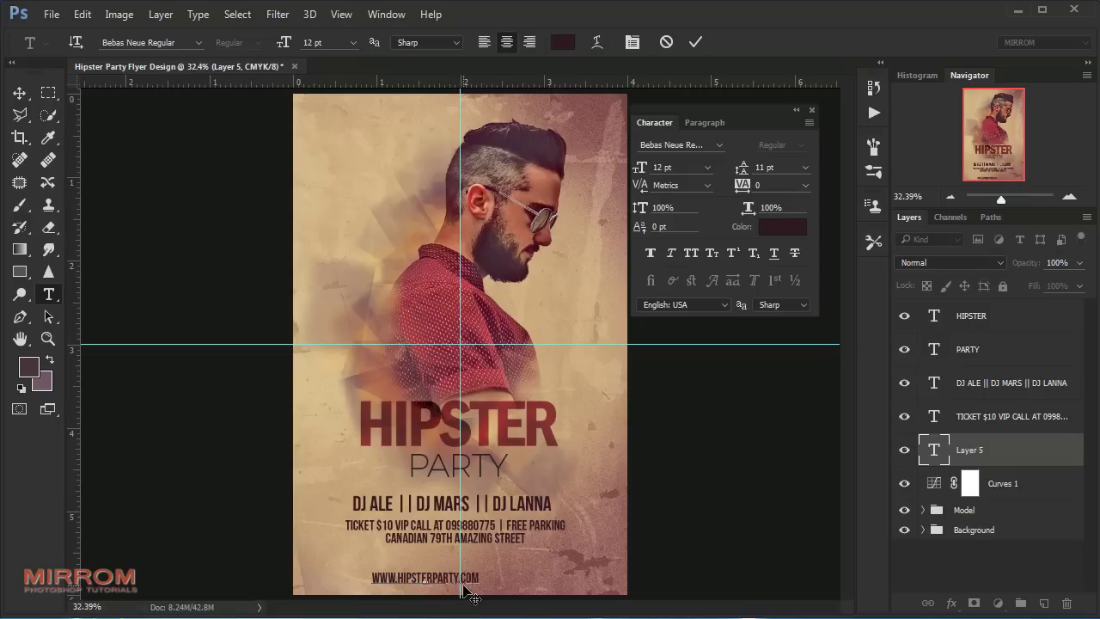
click(695, 39)
Step: Set the website text to 10 pt with 200 tracking and nudge it into place
click(679, 167)
text(10)
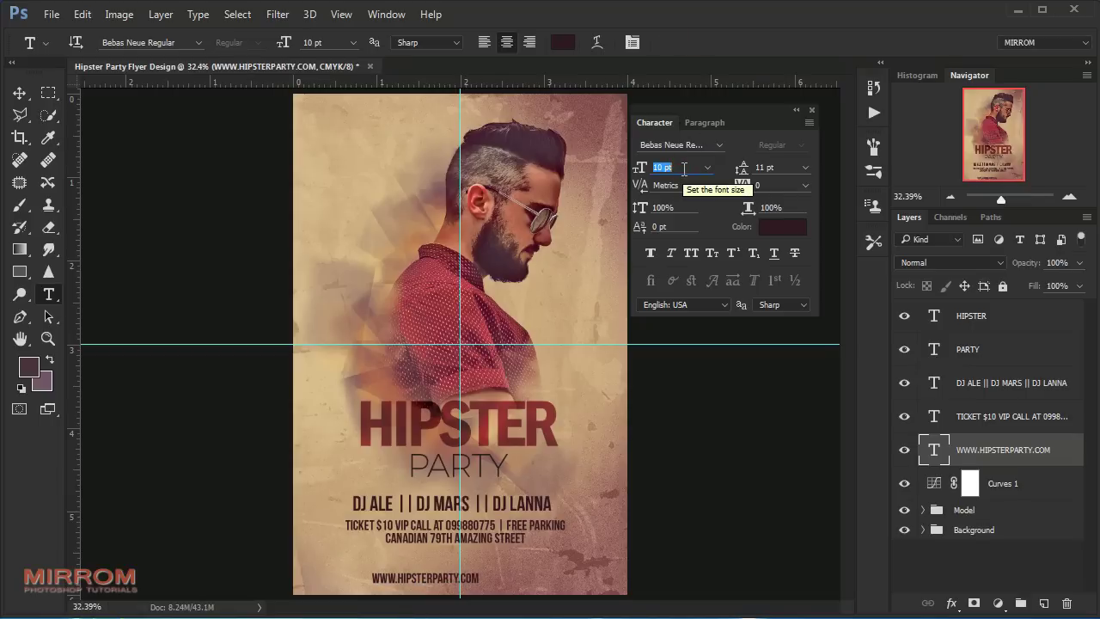
click(791, 185)
click(804, 185)
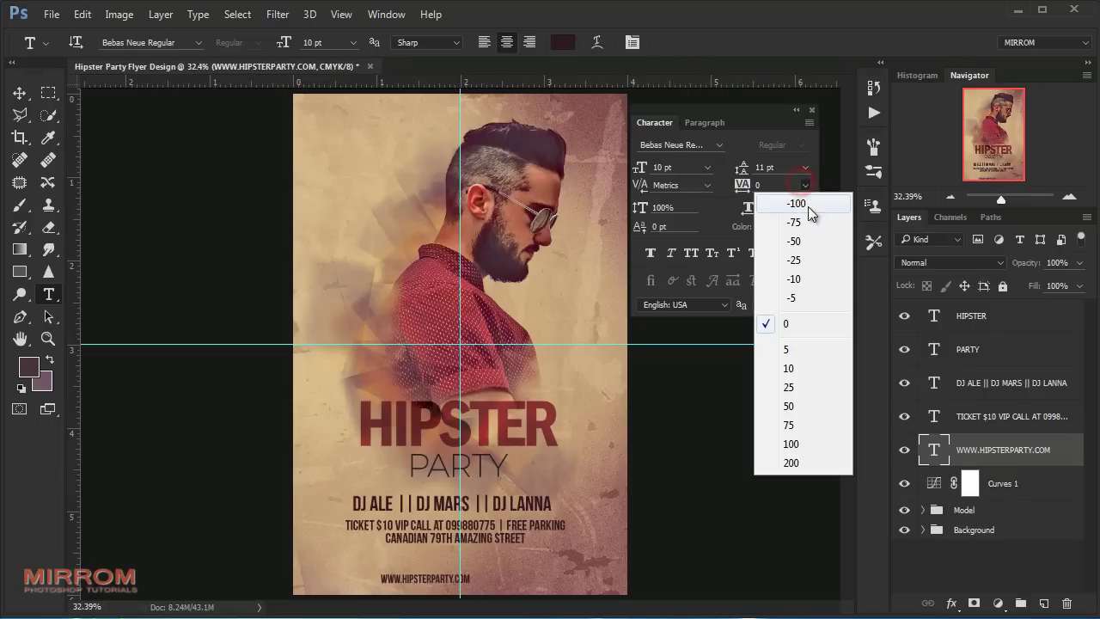
click(806, 456)
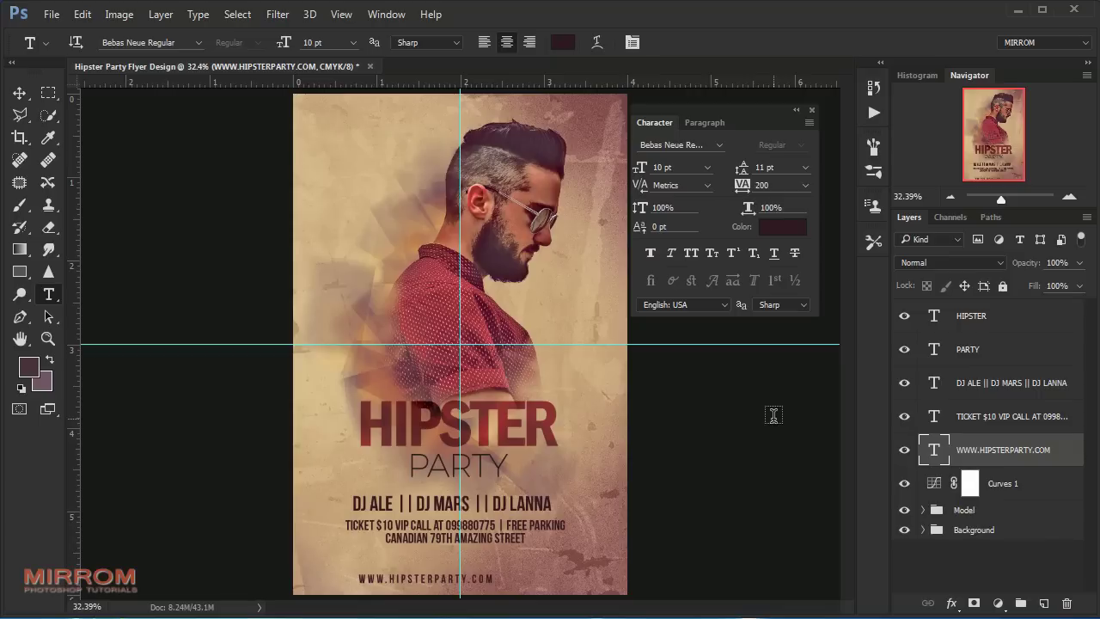
key(v)
drag(511, 584, 526, 578)
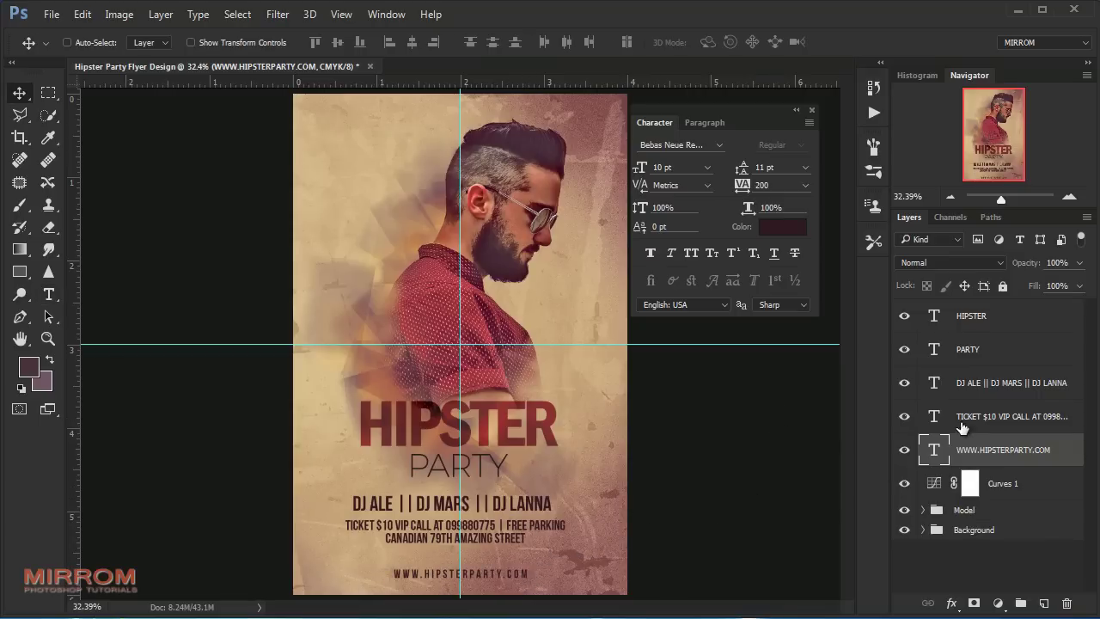
Step: Add a CLUB NAME PRESENTS text line and place it just above the HIPSTER title
click(986, 480)
key(t)
click(391, 298)
text(CLUB)
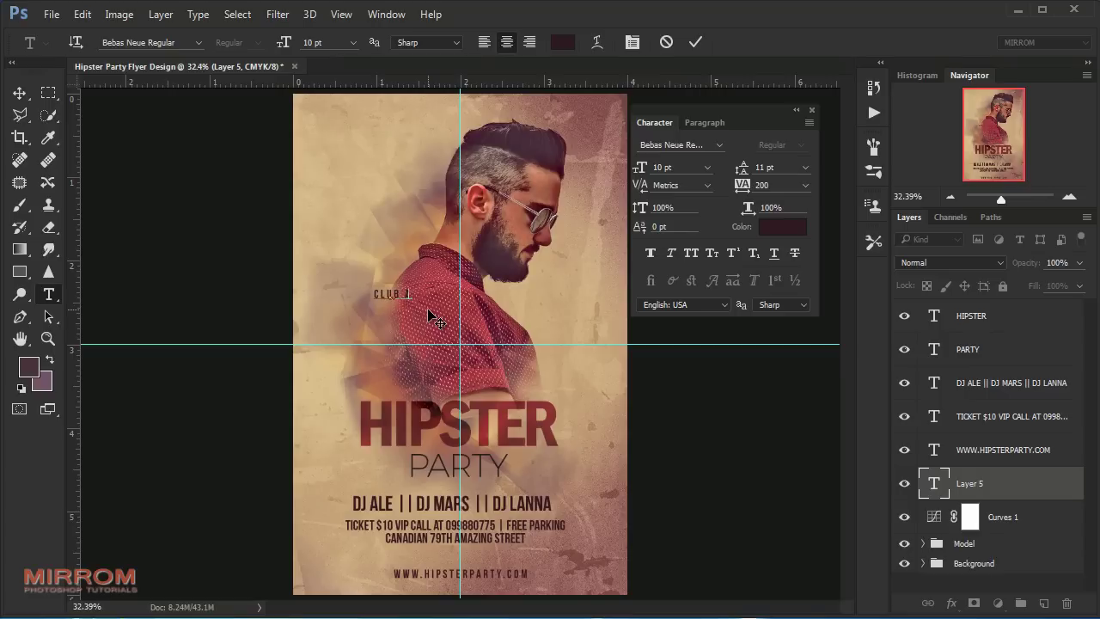
text(NAME PRESENTS)
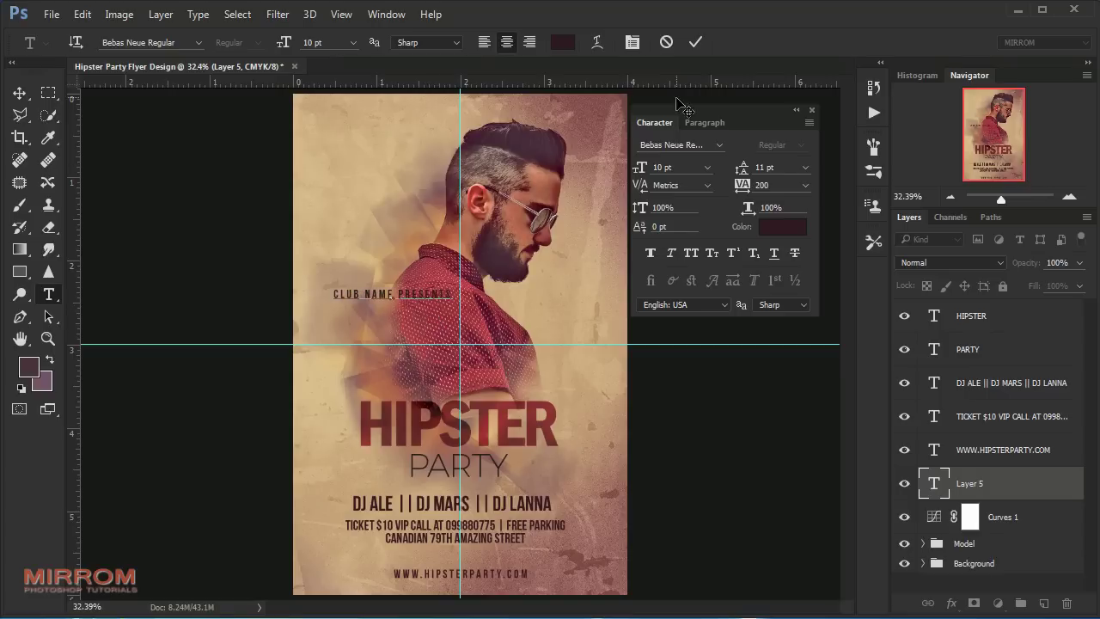
click(696, 41)
key(v)
mouse_move(418, 312)
mouse_down()
mouse_move(491, 395)
mouse_move(507, 393)
mouse_up()
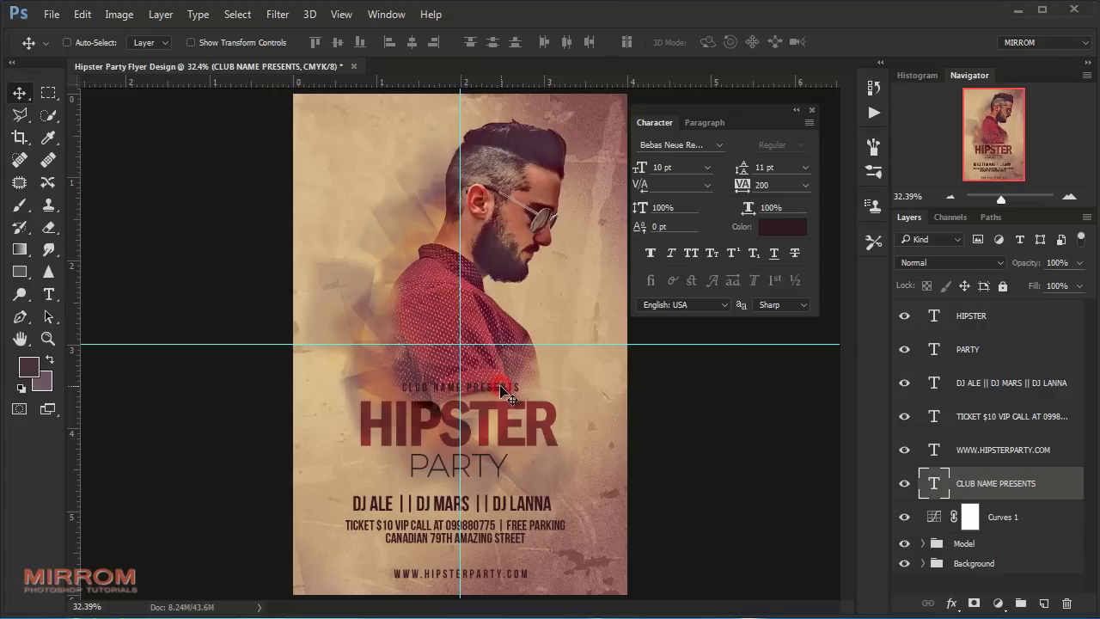
Step: Centre all text lines horizontally on one another and nudge the group into position
shift+click(1000, 325)
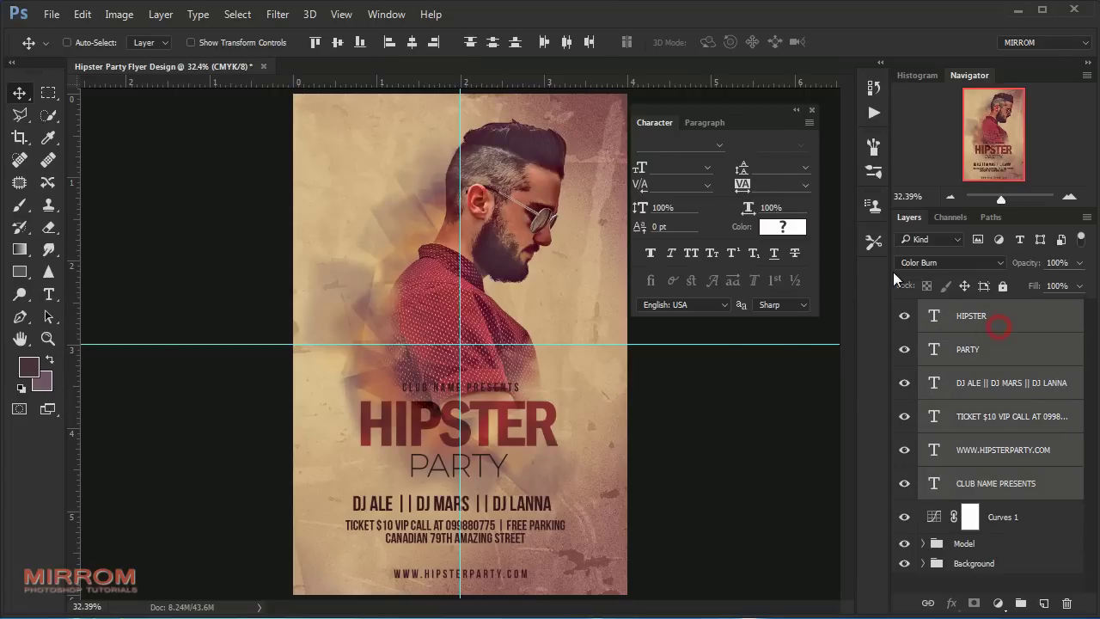
click(407, 49)
drag(513, 425, 519, 430)
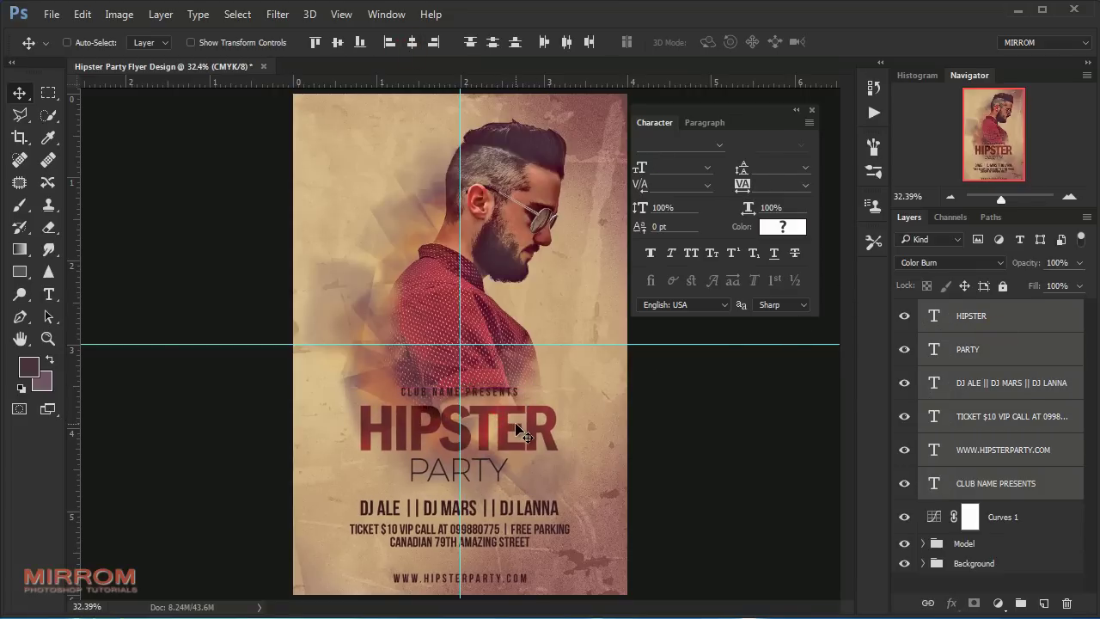
key(Up)
key(Up)
key(Up)
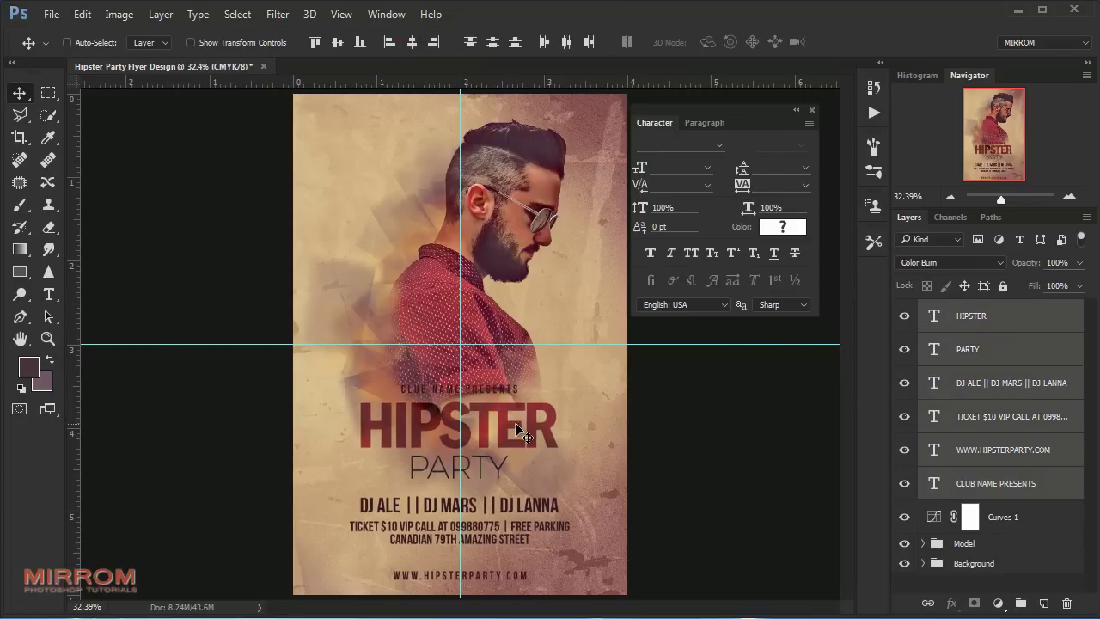
key(Up)
key(Up)
key(Up)
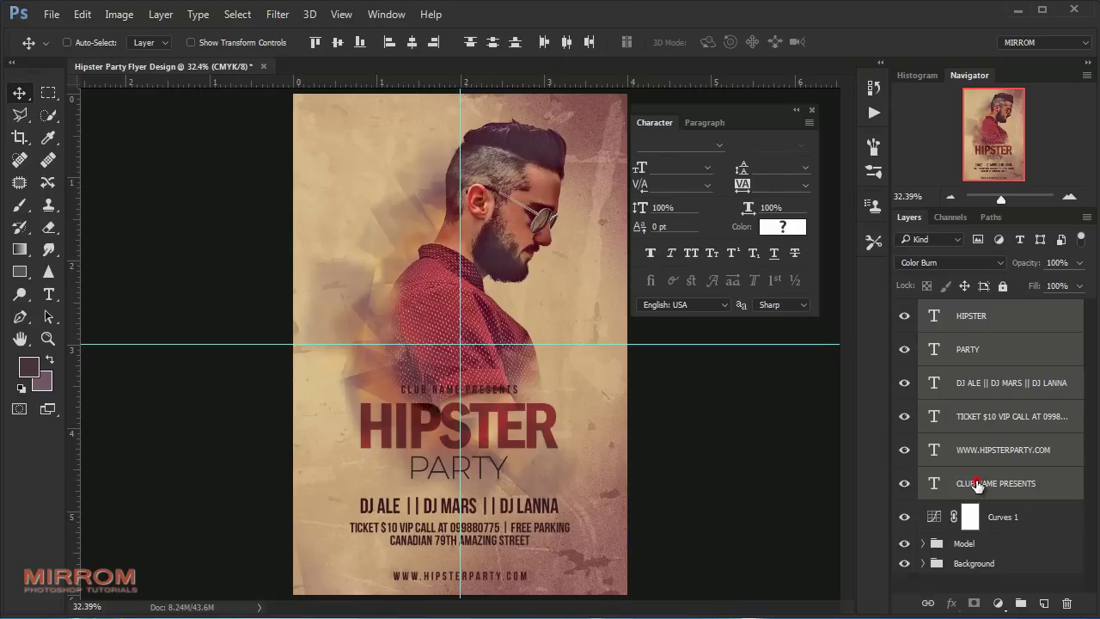
click(977, 484)
Step: Colour the CLUB NAME PRESENTS text pale cream fbe0bb, sampled from the poster's beige and lightened
click(772, 231)
drag(484, 109, 665, 181)
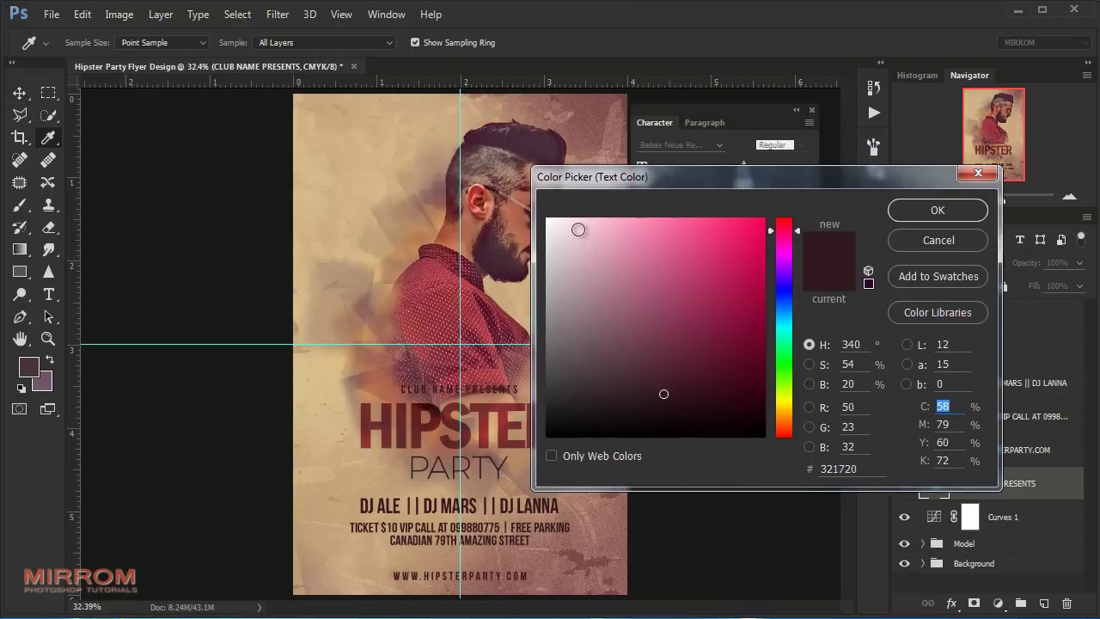
click(546, 230)
click(438, 242)
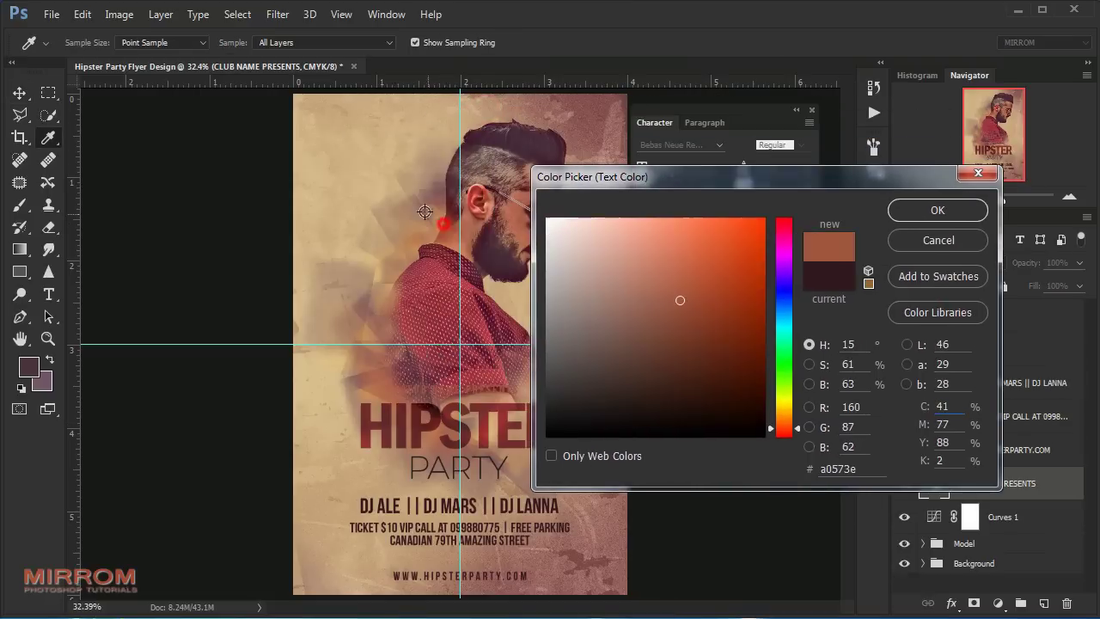
click(407, 146)
drag(599, 228, 608, 223)
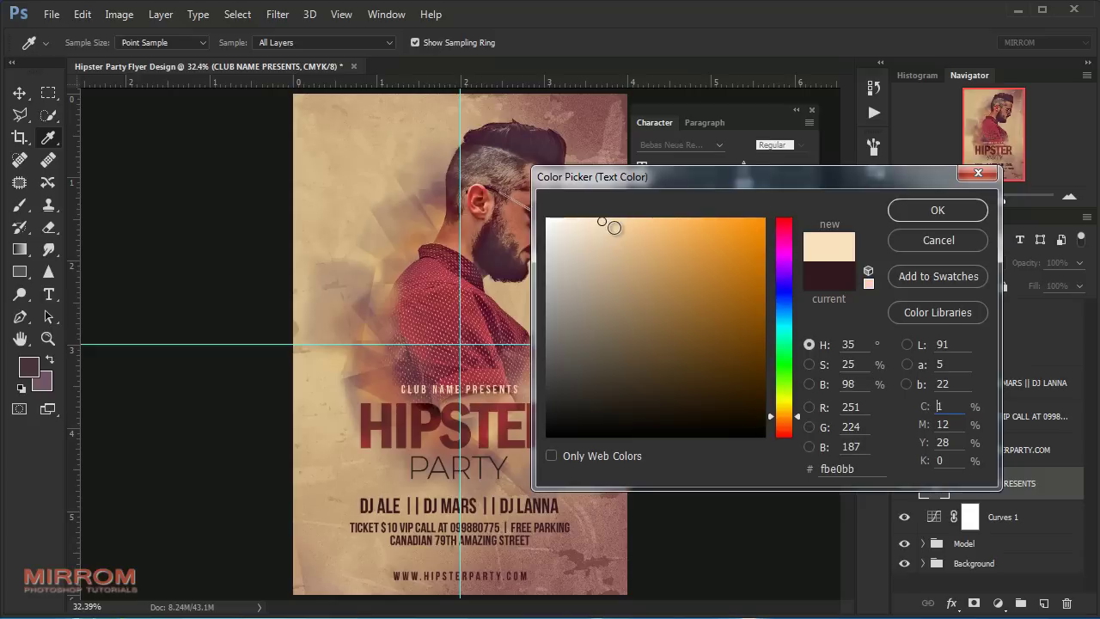